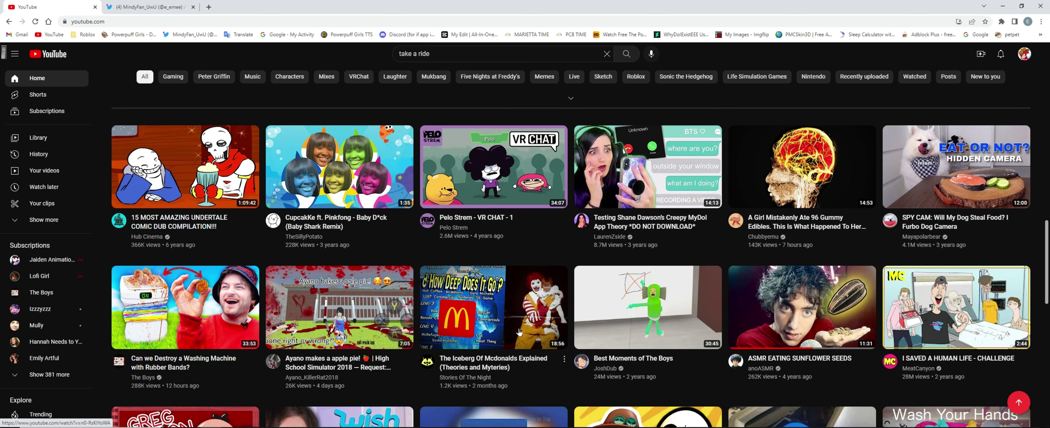
left_click(530, 322)
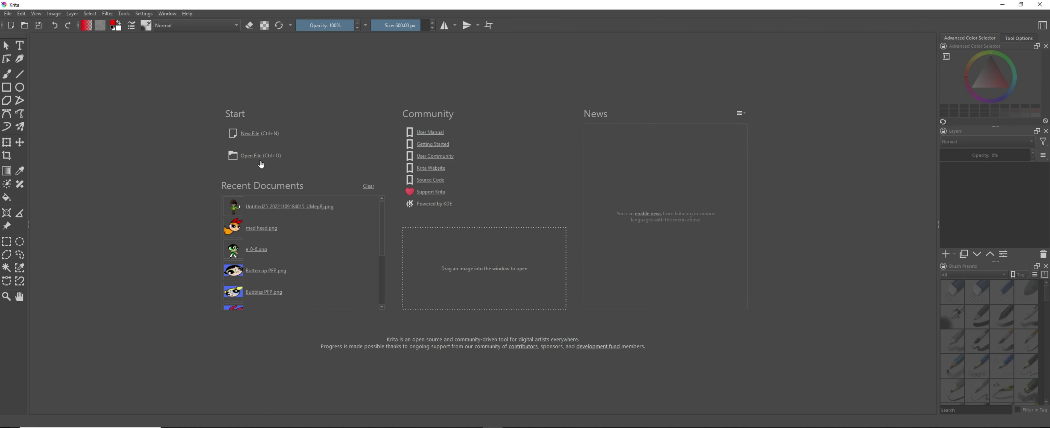
left_click(243, 147)
scroll(69, 100, "up", 10)
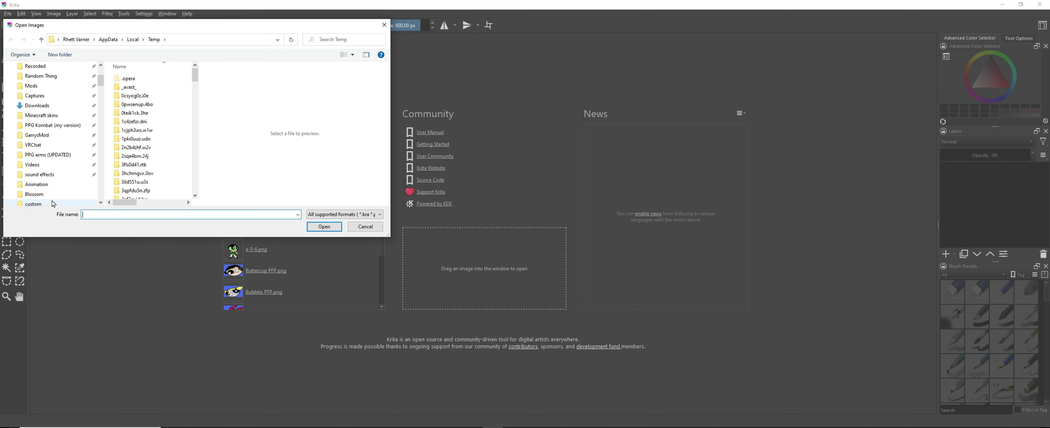
left_click(362, 226)
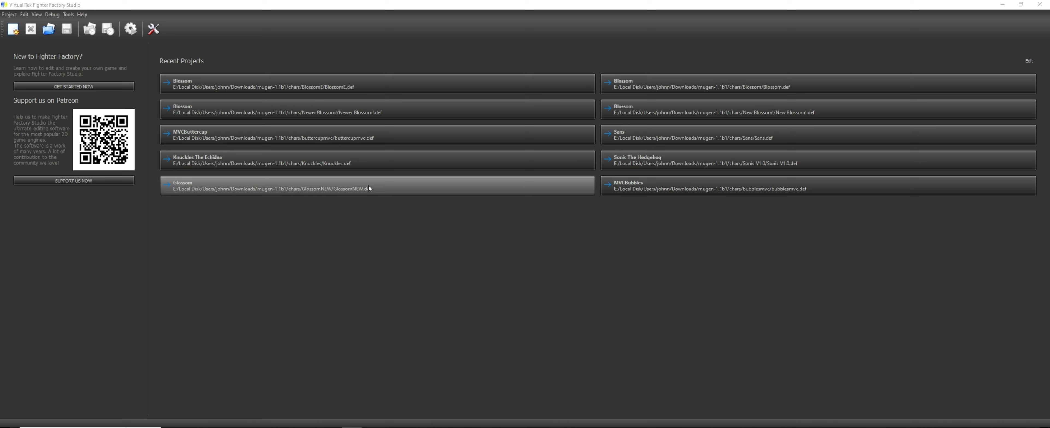
Switch to Fighter Factory, open the recent GlossomNEW project and display the portrait sprite in group 9000, index 1.
left_click(368, 185)
left_click(190, 44)
left_click(93, 99)
left_click(93, 99)
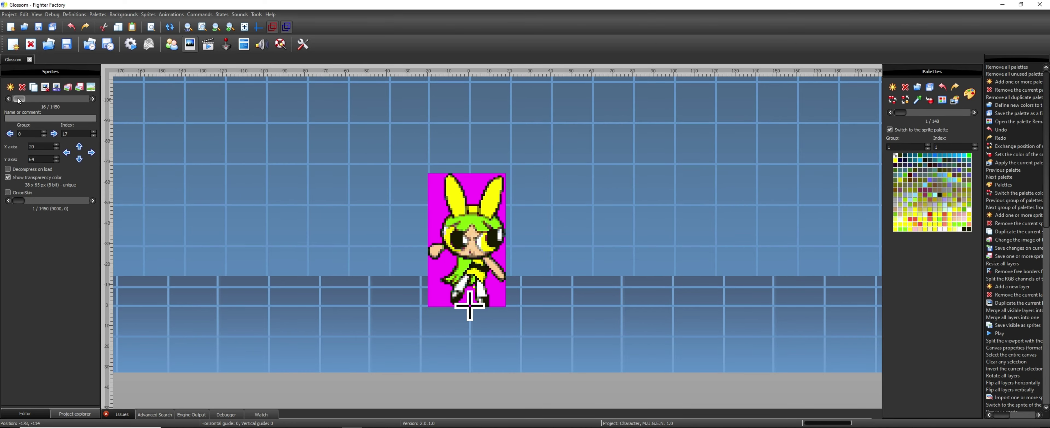
left_click_drag(19, 98, 12, 99)
left_click(95, 100)
Save the portrait sprite's image as a PNG named Glossom old portrait in Downloads.
left_click(148, 15)
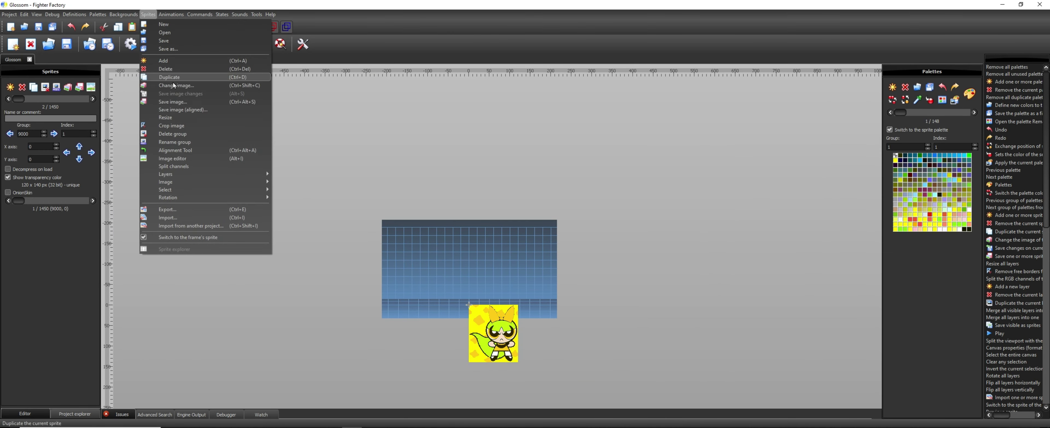
left_click(174, 80)
type("Glossom old portra")
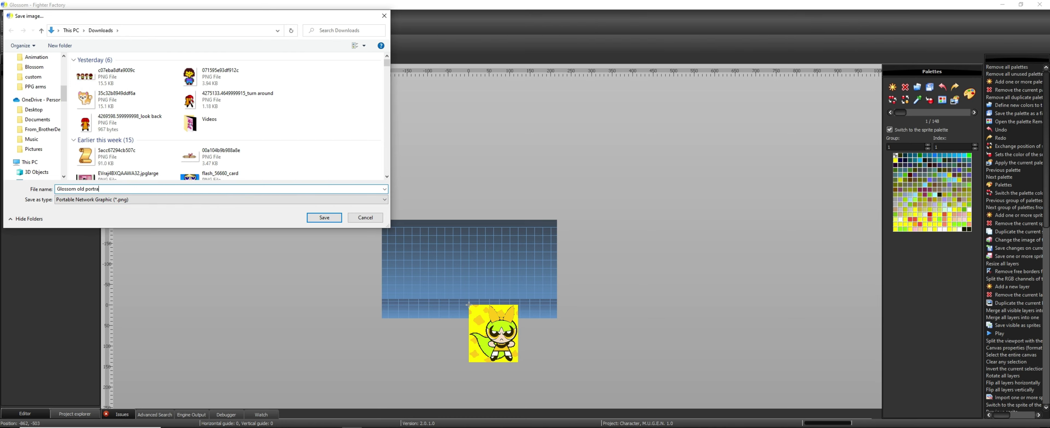
key("Return")
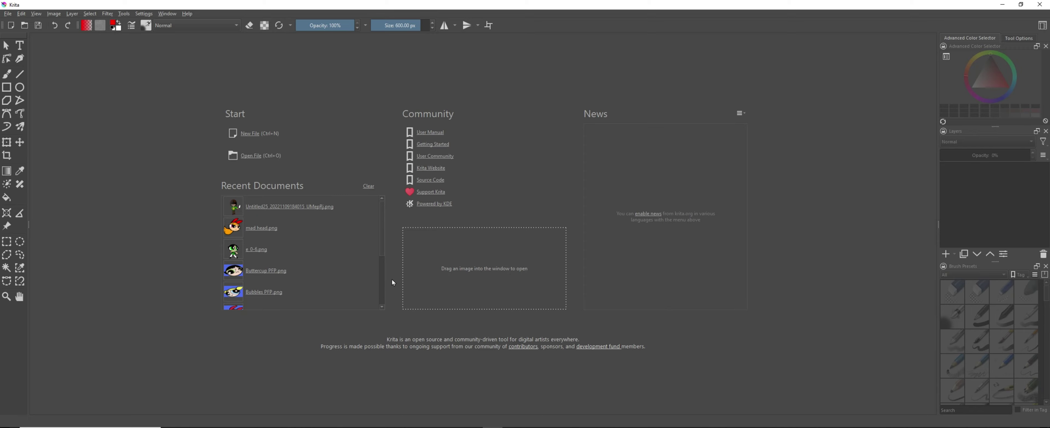
Switch to Krita, open Glossom old portrait.png and set the brush size to 2 px.
left_click(245, 155)
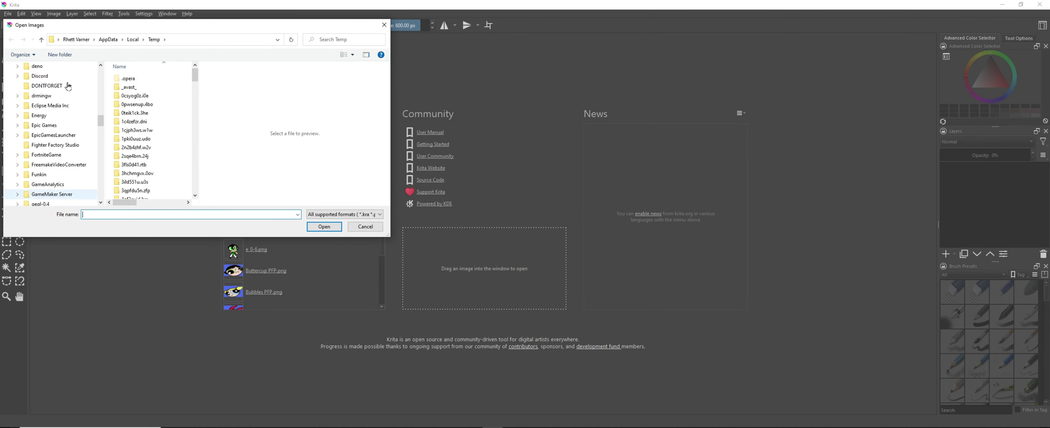
double_click(123, 95)
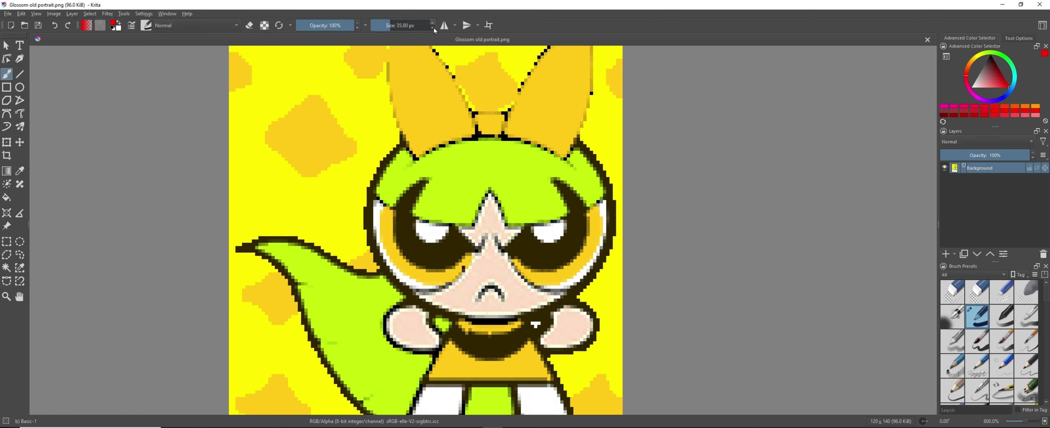
left_click(405, 27)
key("BackSpace")
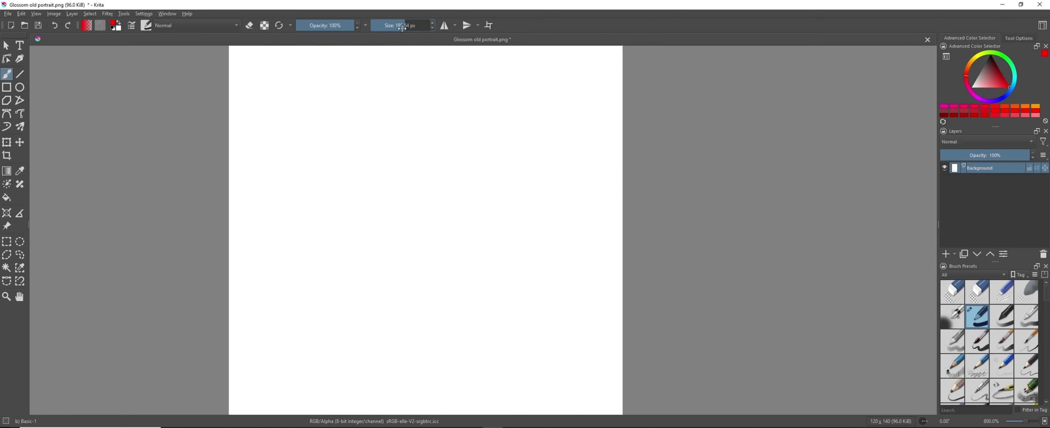
key("ctrl+z")
scroll(423, 48, "down", 2)
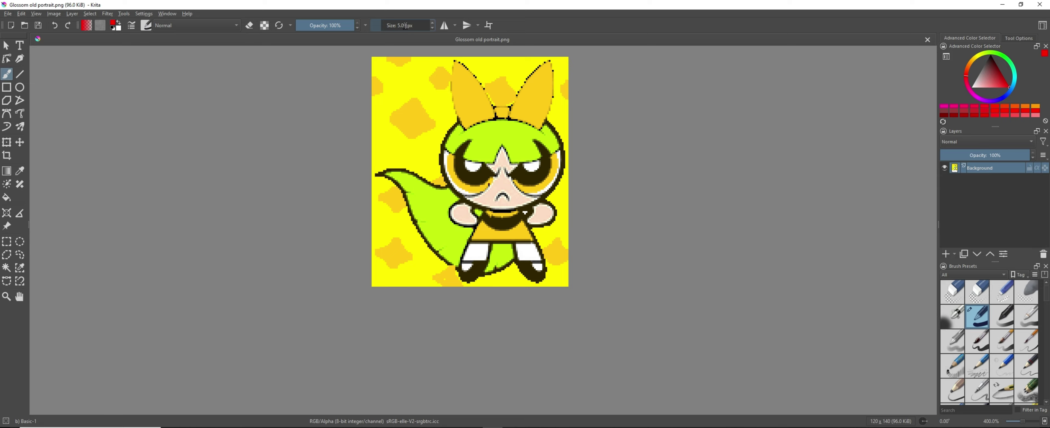
scroll(327, 95, "up", 2)
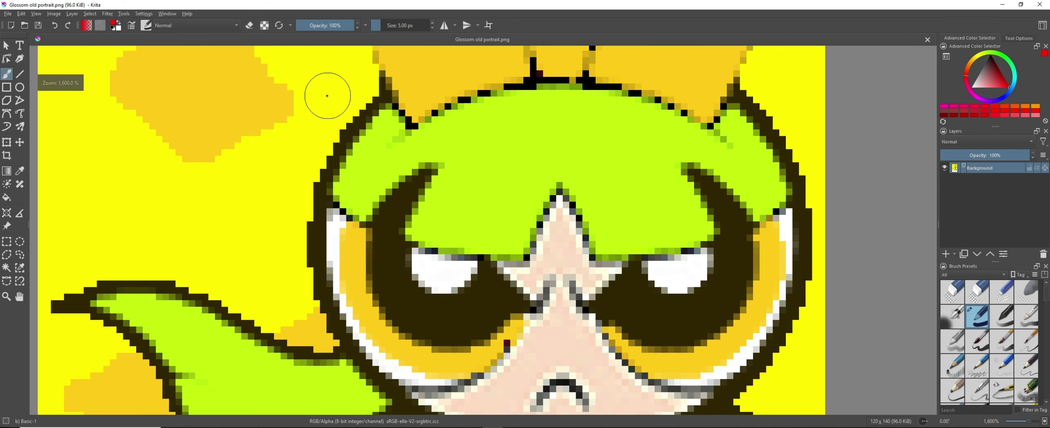
left_click(433, 28)
scroll(328, 203, "down", 4)
scroll(229, 171, "up", 1)
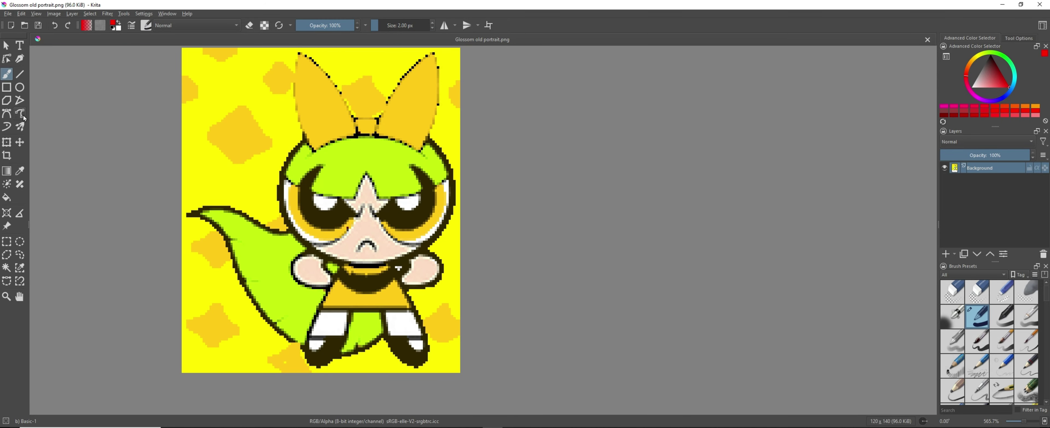
Add a paint layer above the portrait and fade the background image for tracing.
left_click(952, 254)
scroll(270, 59, "up", 2)
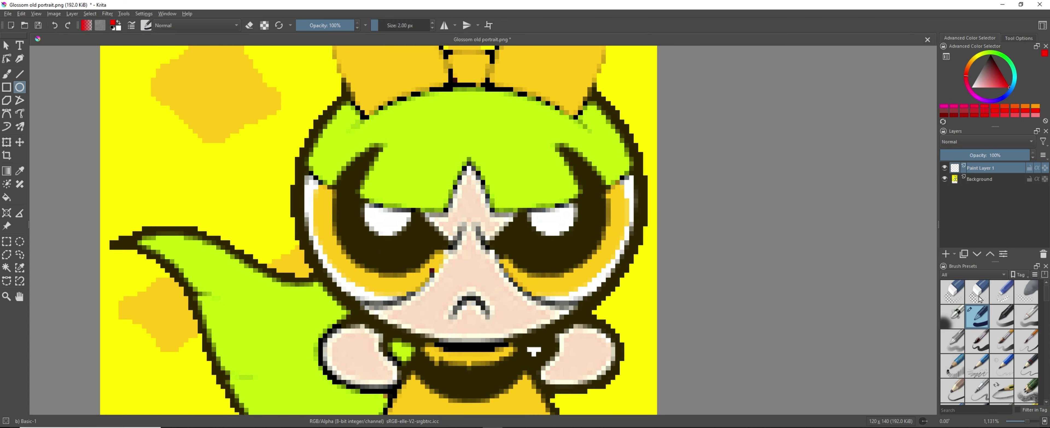
left_click(983, 167)
Try to outline the head with a black ellipse using the 2 px brush and fit it by transforming.
left_click_drag(443, 223, 644, 348)
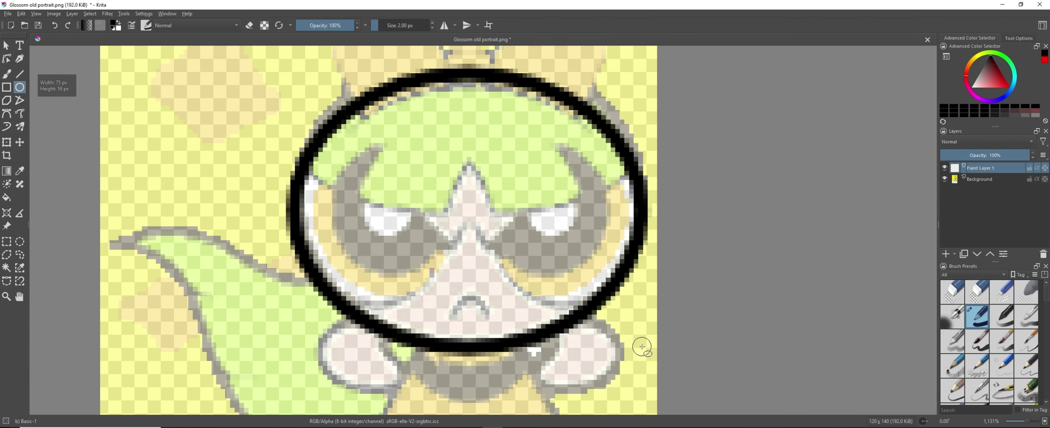
scroll(637, 221, "down", 1)
key("ctrl+z")
left_click_drag(325, 65, 572, 324)
left_click_drag(555, 255, 554, 255)
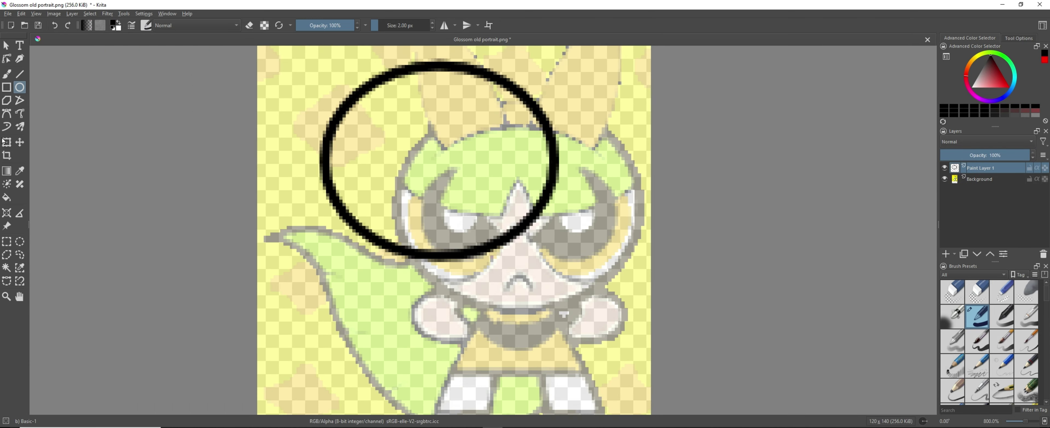
key("ctrl+t")
left_click_drag(426, 138, 498, 181)
left_click_drag(634, 101, 380, 281)
key("ctrl+z")
key("ctrl+z")
key("ctrl+z")
key("ctrl+z")
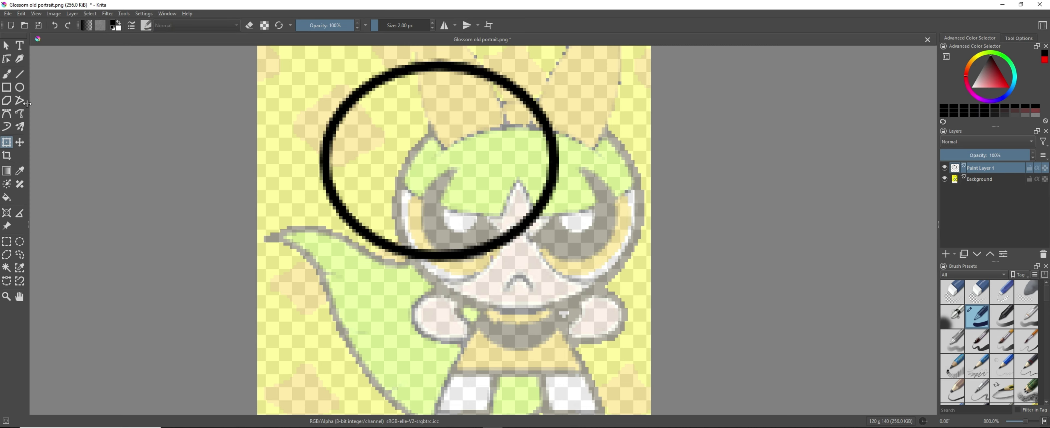
Draw a black ellipse about 79 px wide with a 1 px brush and move it over the character's head.
left_click(19, 88)
left_click(432, 28)
left_click_drag(360, 313, 361, 313)
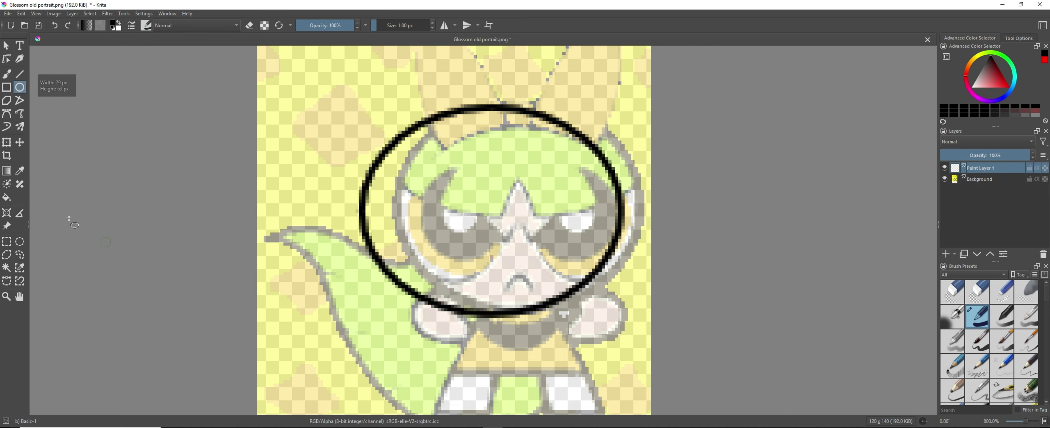
left_click(7, 142)
left_click_drag(447, 175, 473, 178)
Draw a freehand curve across the head from edge to edge above the eyes as the fringe line.
left_click(7, 74)
scroll(555, 168, "up", 2)
scroll(488, 220, "up", 3)
scroll(560, 124, "down", 2)
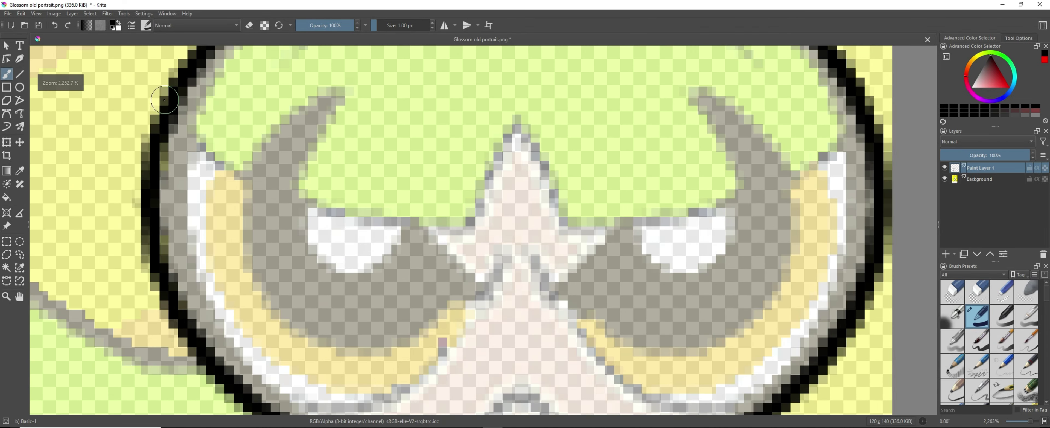
mouse_move(163, 96)
left_mouse_down()
mouse_move(257, 176)
mouse_move(695, 191)
mouse_move(863, 107)
left_mouse_up()
scroll(687, 161, "down", 4)
scroll(688, 210, "up", 4)
scroll(553, 93, "down", 3)
scroll(553, 93, "up", 2)
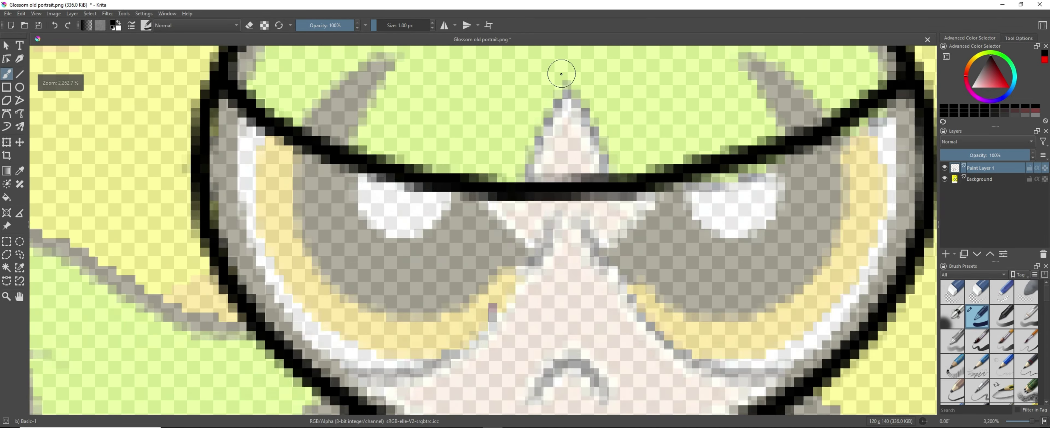
scroll(530, 162, "down", 2)
scroll(488, 280, "up", 2)
Try to draw hair strands rising from the middle of the fringe line.
left_click_drag(477, 315, 533, 97)
scroll(368, 234, "down", 1)
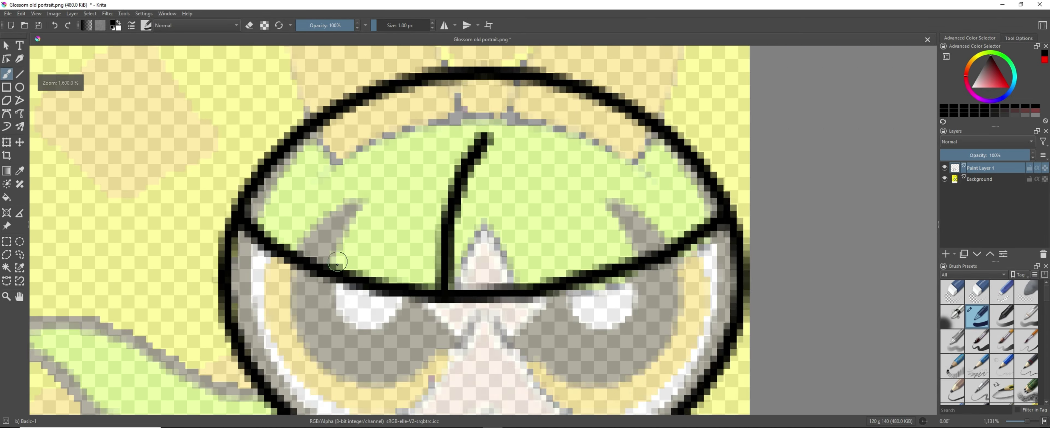
key("ctrl+z")
scroll(337, 269, "up", 1)
mouse_move(387, 287)
left_mouse_down()
mouse_move(532, 130)
mouse_move(553, 290)
left_mouse_up()
left_click_drag(645, 290, 726, 270)
scroll(692, 281, "down", 3)
scroll(670, 288, "up", 3)
key("ctrl+z")
key("ctrl+z")
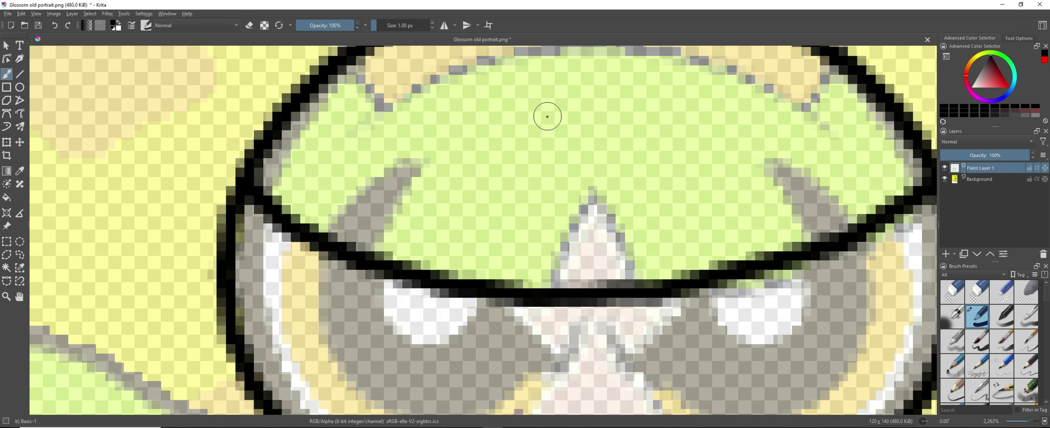
Try to draw pointed hair spikes along the fringe line with the freehand brush.
mouse_move(547, 117)
left_mouse_down()
mouse_move(575, 287)
mouse_move(455, 283)
left_mouse_up()
mouse_move(313, 231)
left_mouse_down()
mouse_move(333, 202)
mouse_move(440, 181)
left_mouse_up()
key("ctrl+z")
mouse_move(439, 180)
left_mouse_down()
mouse_move(387, 230)
mouse_move(369, 267)
left_mouse_up()
key("ctrl+z")
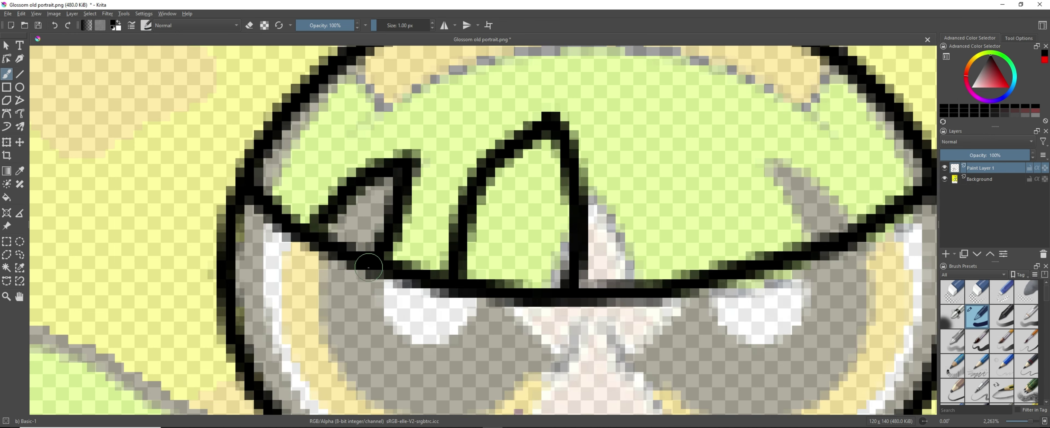
left_click_drag(648, 188, 716, 277)
scroll(706, 276, "down", 6)
scroll(711, 283, "up", 5)
scroll(710, 283, "down", 1)
key("ctrl+z")
key("ctrl+z")
scroll(721, 228, "up", 5)
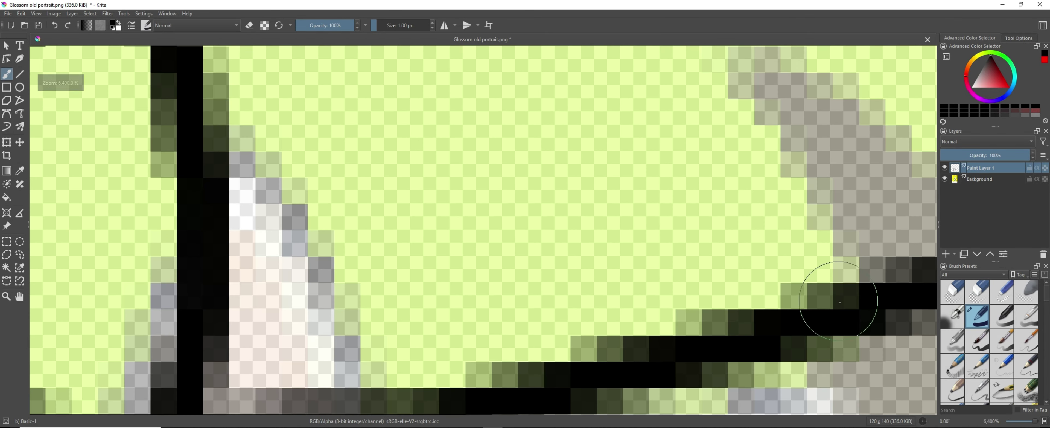
left_click_drag(839, 300, 630, 346)
scroll(630, 361, "down", 7)
scroll(537, 381, "up", 5)
scroll(538, 382, "down", 5)
scroll(230, 178, "up", 6)
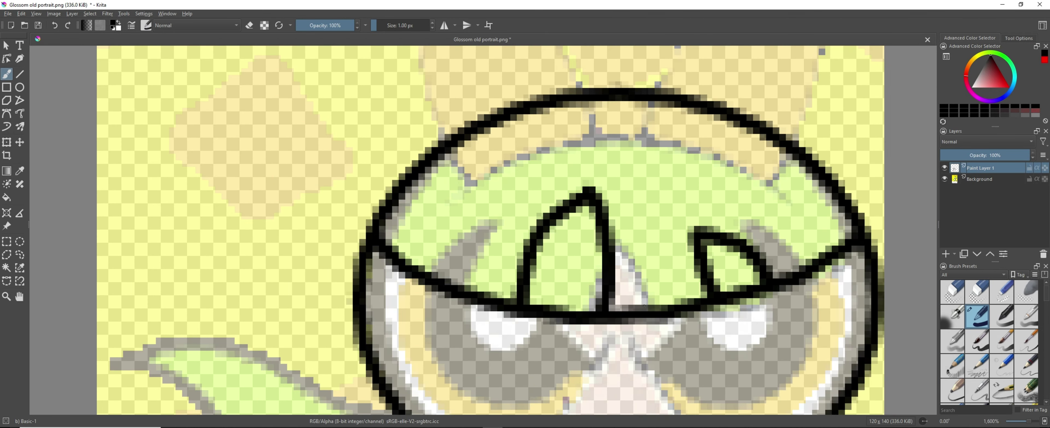
Draw a tall central spike and a smaller right spike above the fringe line with the Freehand Path tool.
scroll(479, 212, "down", 2)
left_click(20, 113)
mouse_move(575, 123)
left_mouse_down()
mouse_move(584, 203)
mouse_move(558, 304)
left_mouse_up()
left_click_drag(555, 126, 488, 270)
key("ctrl+z")
key("ctrl+z")
mouse_move(524, 111)
left_mouse_down()
mouse_move(413, 285)
mouse_move(534, 303)
left_mouse_up()
left_click_drag(672, 235, 758, 261)
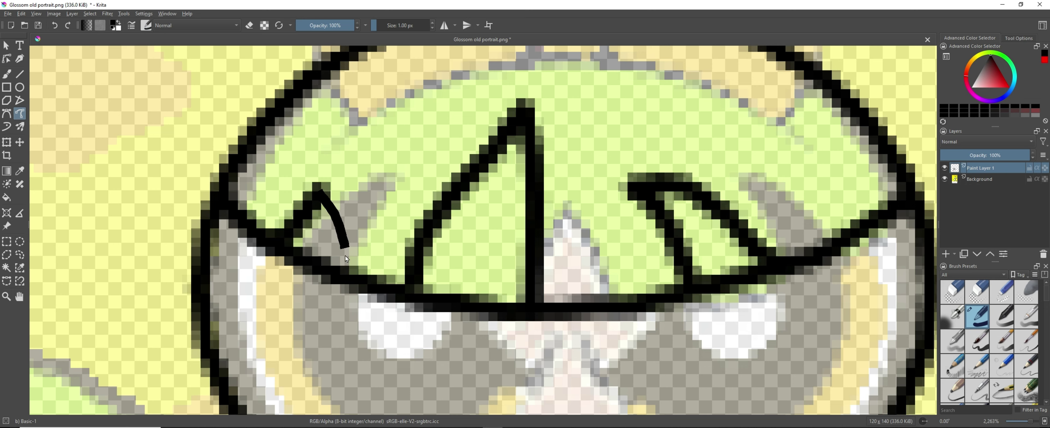
Draw a small curved spike above the left part of the fringe line, redoing the strokes until its shape fits.
left_click_drag(345, 257, 348, 274)
scroll(348, 277, "up", 2)
scroll(337, 241, "down", 2)
key("ctrl+z")
key("ctrl+z")
left_click_drag(343, 97, 224, 177)
key("ctrl+z")
mouse_move(341, 99)
left_mouse_down()
mouse_move(250, 152)
mouse_move(331, 108)
mouse_move(292, 172)
mouse_move(340, 99)
mouse_move(305, 155)
mouse_move(300, 200)
left_mouse_up()
scroll(307, 198, "down", 3)
scroll(423, 175, "up", 6)
Clean up the hair spikes by erasing the fringe line segments beneath them with the Eraser Circle brush.
left_click_drag(624, 190, 450, 191)
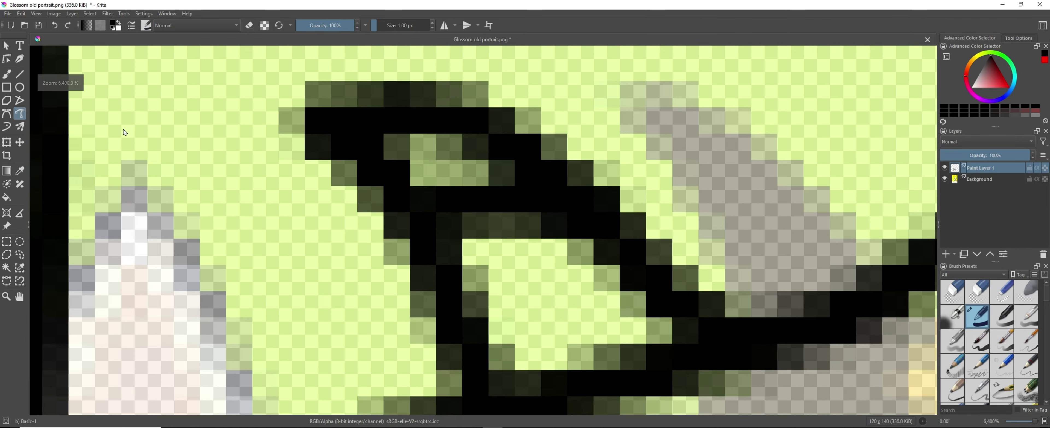
left_click(7, 77)
key("slash")
scroll(489, 142, "down", 4)
scroll(468, 89, "up", 4)
left_click_drag(344, 213, 661, 216)
scroll(703, 226, "down", 4)
scroll(688, 230, "up", 2)
scroll(692, 244, "down", 5)
scroll(756, 288, "up", 4)
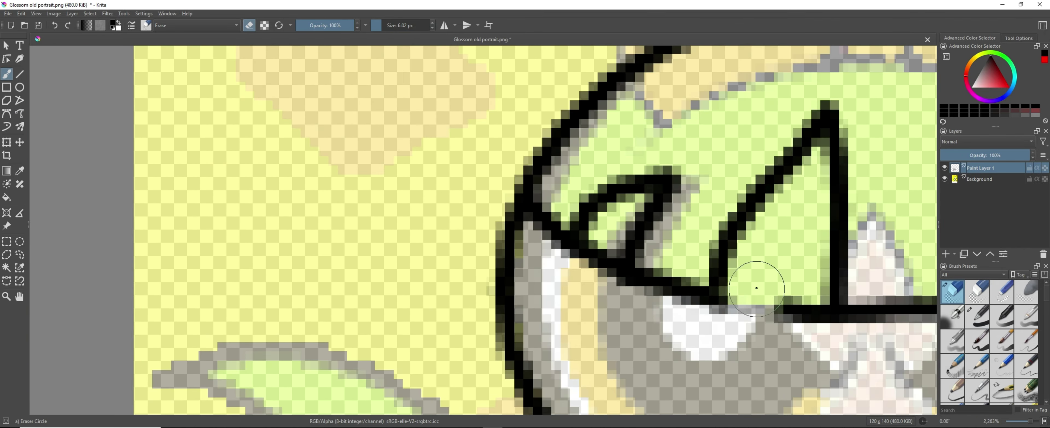
scroll(587, 296, "down", 3)
scroll(780, 374, "up", 2)
Return to the 1 px Basic-1 brush and draw a slanted brow line and the right eye's curved inner edge.
right_click(281, 130)
left_click(302, 197)
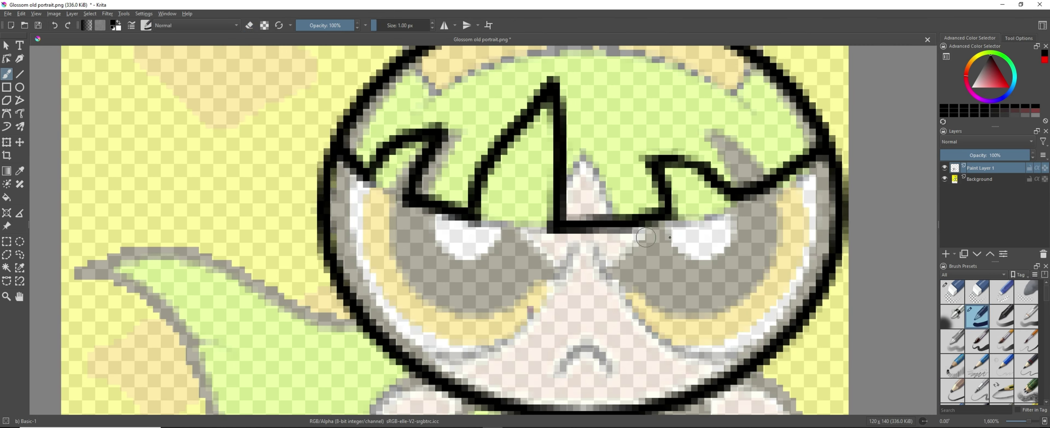
scroll(729, 267, "up", 2)
left_click_drag(584, 60, 674, 80)
scroll(583, 74, "down", 5)
scroll(338, 190, "up", 4)
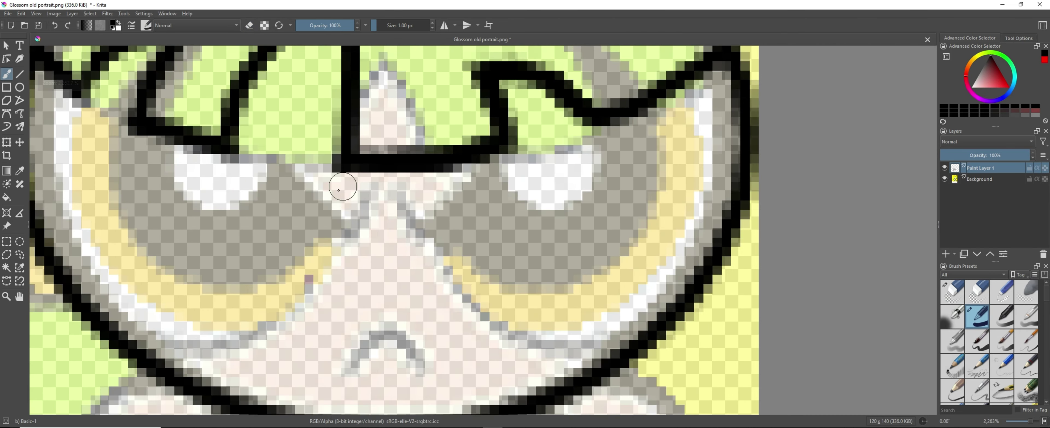
left_click_drag(316, 231, 422, 179)
mouse_move(342, 222)
left_mouse_down()
mouse_move(392, 375)
mouse_move(493, 409)
left_mouse_up()
scroll(647, 401, "down", 2)
scroll(414, 372, "up", 3)
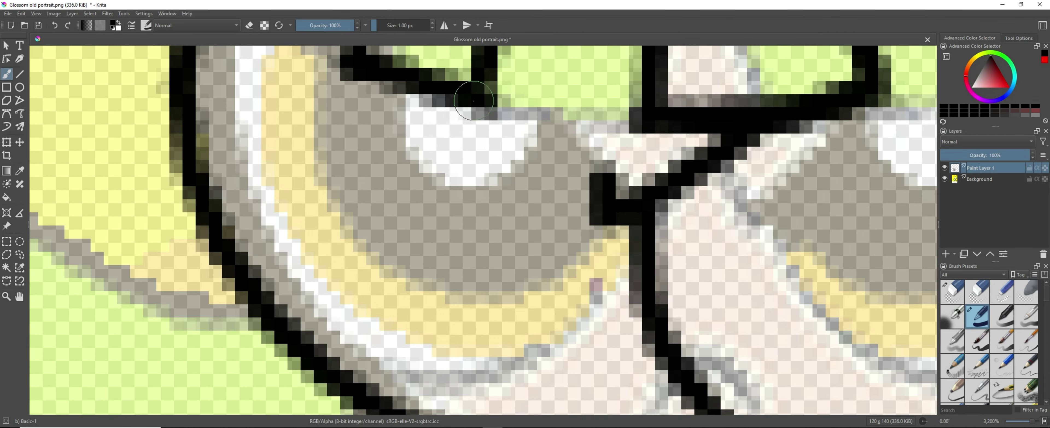
Draw the left eye's curved outline below the fringe, replacing the first stroke with a tighter curve.
left_click_drag(483, 91, 371, 407)
scroll(608, 156, "down", 3)
scroll(609, 181, "up", 2)
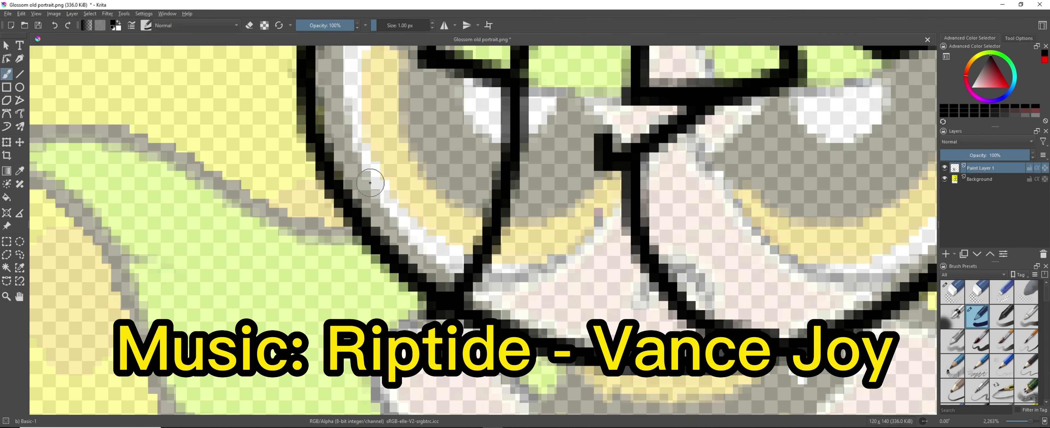
key("ctrl+z")
left_click_drag(515, 97, 408, 272)
scroll(530, 260, "up", 1)
scroll(530, 220, "down", 4)
Draw an oval pupil inside the left eye and a short slanted mouth line below the eyes.
mouse_move(550, 238)
left_mouse_down()
mouse_move(463, 306)
mouse_move(540, 284)
mouse_move(491, 304)
left_mouse_up()
scroll(532, 214, "up", 4)
key("ctrl+z")
scroll(550, 287, "down", 4)
scroll(512, 233, "up", 4)
left_click_drag(533, 226, 482, 360)
left_click_drag(532, 167, 427, 397)
scroll(426, 397, "down", 4)
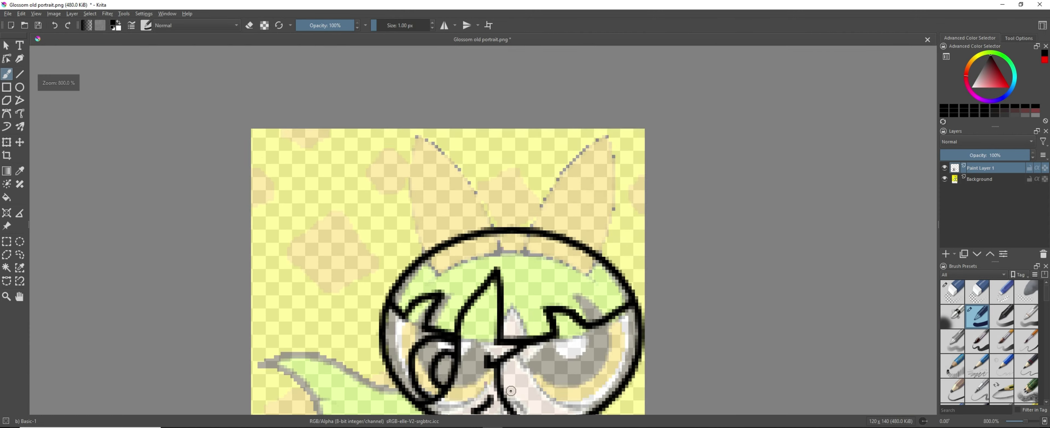
scroll(511, 390, "down", 2)
Try to draw an oval pupil in the right eye with the freehand brush.
scroll(530, 386, "up", 6)
left_click_drag(572, 158, 556, 307)
scroll(558, 305, "down", 4)
key("ctrl+z")
scroll(560, 318, "up", 4)
left_click_drag(587, 118, 581, 99)
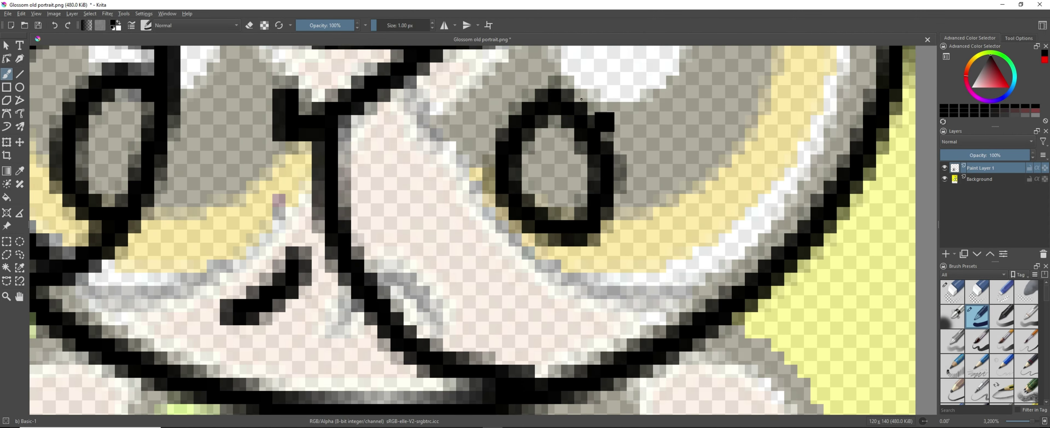
key("ctrl+z")
scroll(581, 99, "down", 4)
scroll(109, 102, "up", 4)
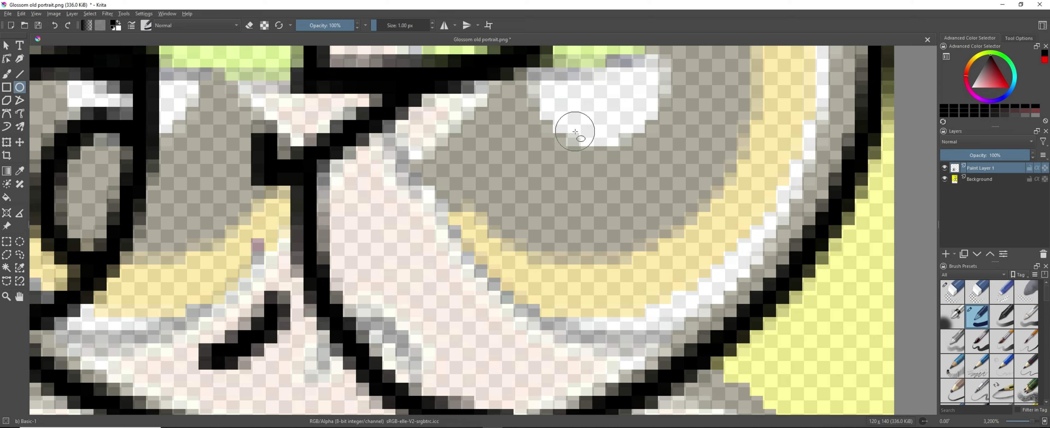
Draw the right eye's small oval pupil and an oval outline of about 20 × 27 px around it with the Ellipse tool.
scroll(575, 131, "down", 2)
left_click_drag(439, 292, 435, 292)
key("ctrl+z")
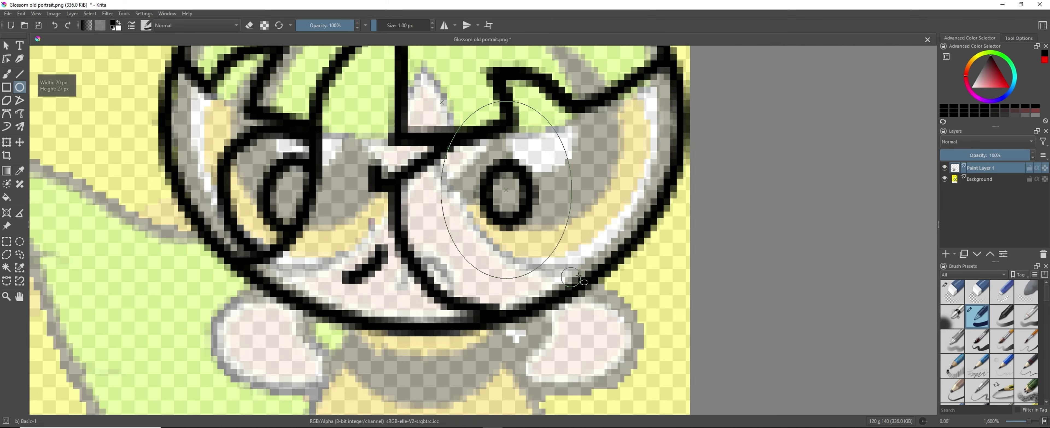
left_click_drag(578, 275, 572, 276)
scroll(545, 247, "down", 1)
Erase the part of the right eye's oval outline that crosses the hair fringe, using the Eraser Circle brush.
scroll(525, 133, "up", 4)
right_click(300, 199)
left_click(301, 140)
left_click_drag(401, 186, 399, 198)
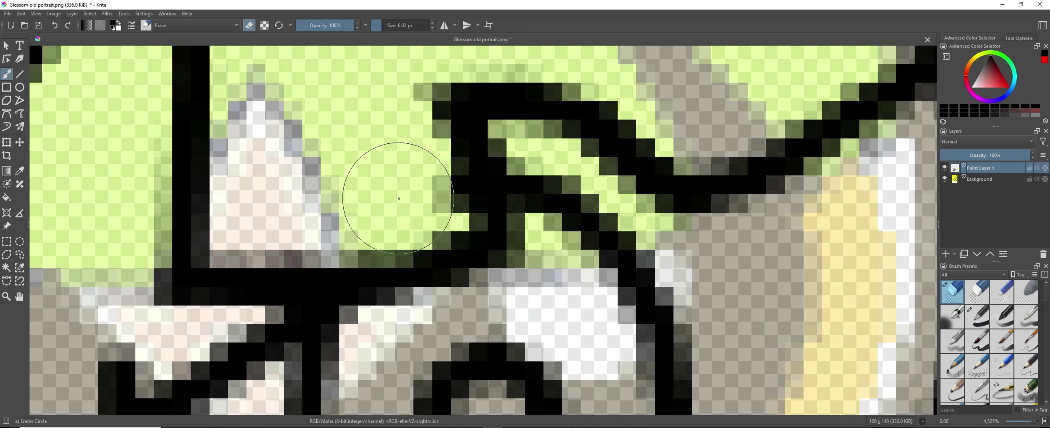
scroll(391, 199, "down", 7)
left_click_drag(220, 307, 242, 192)
scroll(243, 193, "up", 2)
Return to the 1 px Basic-1 brush and draw the body's front line from the chin down to a curved foot tip.
right_click(252, 193)
left_click(307, 213)
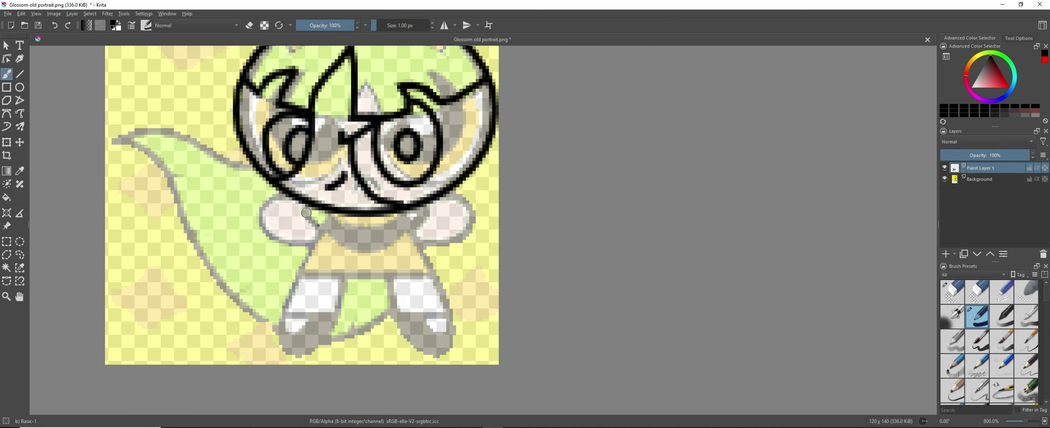
left_click_drag(314, 248, 313, 209)
scroll(313, 208, "up", 2)
mouse_move(431, 136)
left_mouse_down()
mouse_move(328, 289)
mouse_move(408, 176)
left_mouse_up()
scroll(408, 175, "down", 2)
scroll(412, 93, "up", 1)
key("ctrl+z")
left_click_drag(476, 99, 397, 312)
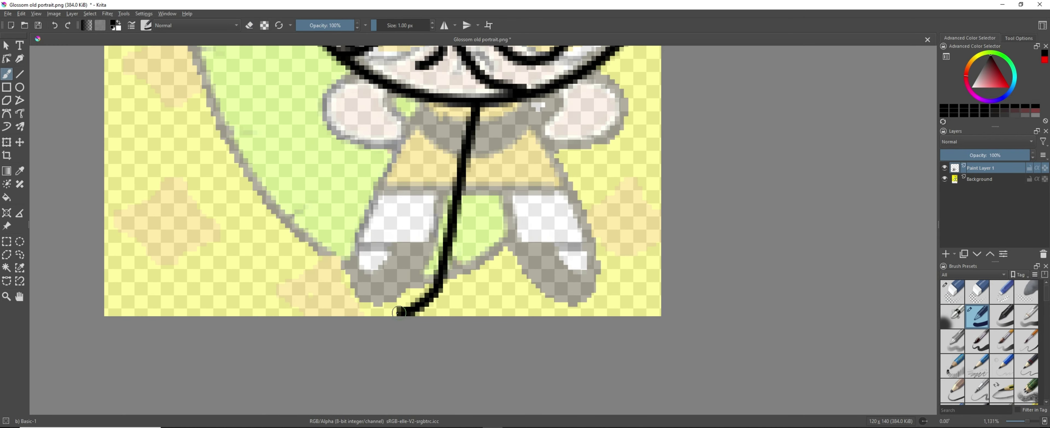
scroll(398, 312, "down", 3)
scroll(387, 301, "up", 4)
Draw the leg's rear line up from the foot and try a curved back line from the chin to the leg.
mouse_move(432, 84)
left_mouse_down()
mouse_move(361, 122)
mouse_move(384, 291)
left_mouse_up()
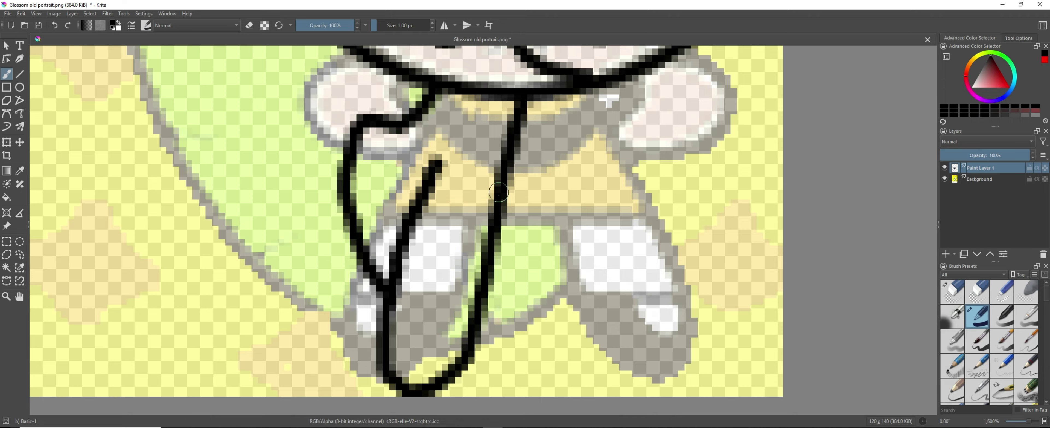
left_click_drag(498, 192, 360, 142)
scroll(434, 170, "down", 3)
scroll(413, 138, "up", 4)
key("ctrl+z")
key("ctrl+z")
left_click_drag(497, 149, 391, 364)
scroll(439, 327, "down", 5)
scroll(530, 205, "up", 4)
key("ctrl+z")
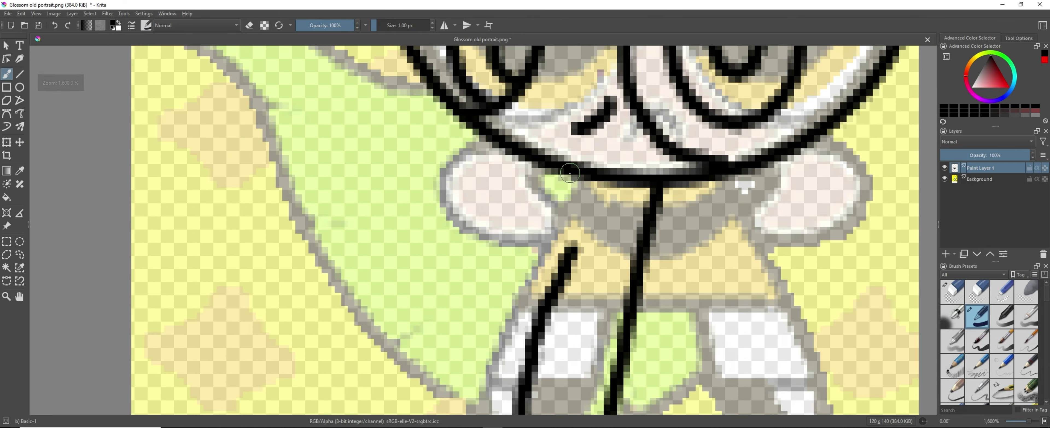
Draw the curved back line from the chin to the leg and add the dress's waist and hem lines.
mouse_move(570, 173)
left_mouse_down()
mouse_move(485, 309)
mouse_move(523, 371)
left_mouse_up()
scroll(523, 371, "down", 4)
scroll(537, 390, "up", 4)
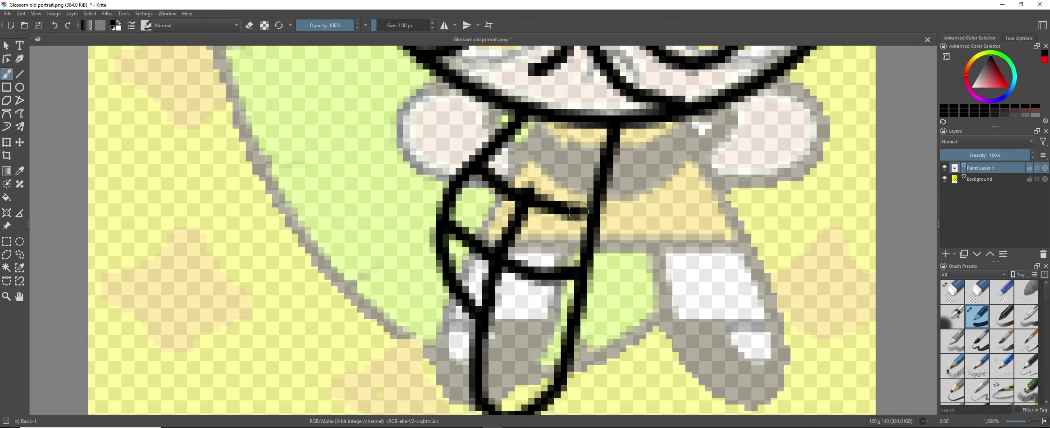
Add the skirt pleats and the sock and shoe lines, and draw the bent arm in front of the body.
scroll(467, 229, "down", 4)
scroll(470, 233, "up", 5)
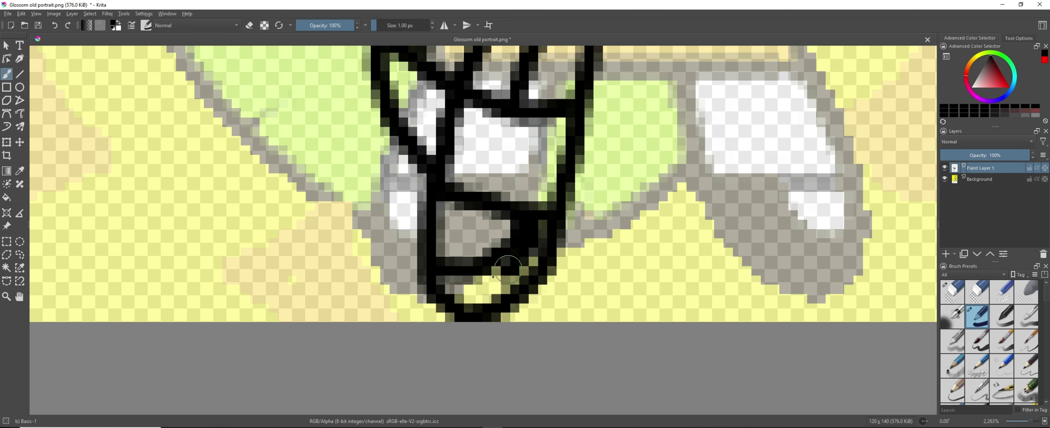
scroll(524, 247, "down", 4)
scroll(610, 285, "up", 3)
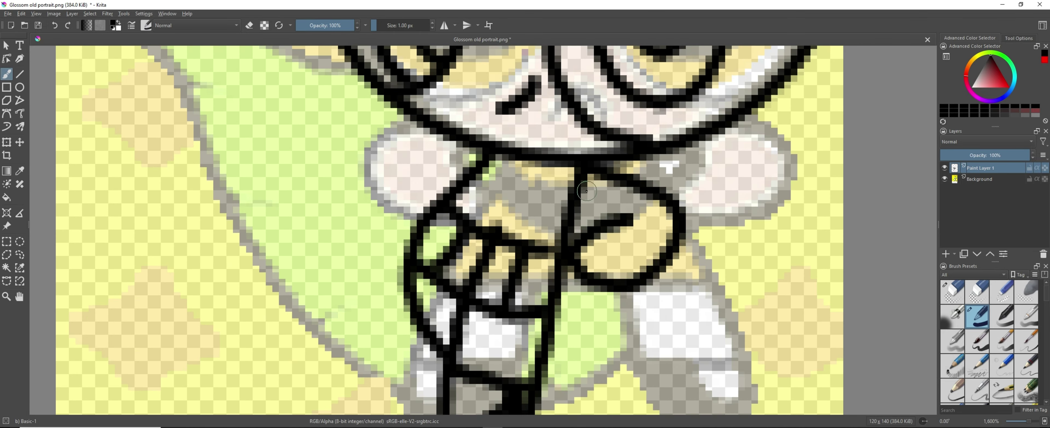
Try several strokes for the raised arm on the left of the body.
left_click_drag(375, 196, 418, 215)
key("ctrl+z")
scroll(395, 203, "down", 2)
scroll(373, 175, "up", 4)
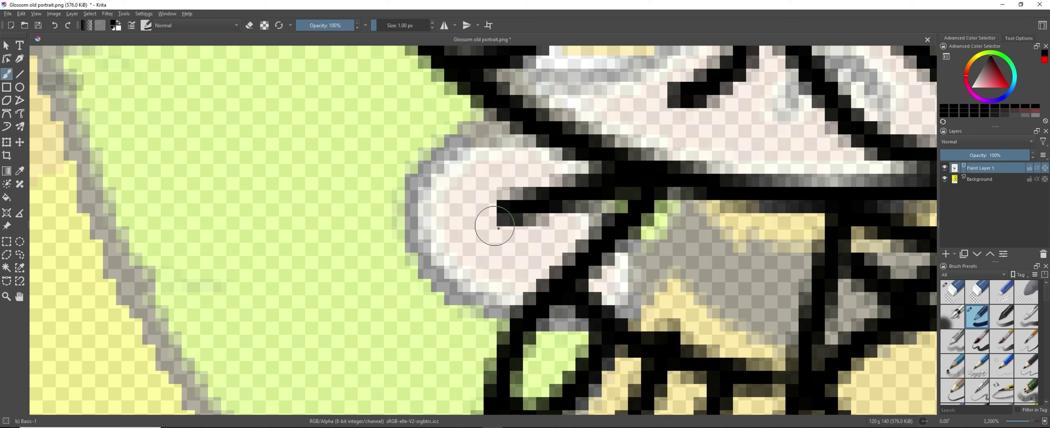
left_click_drag(503, 234, 505, 370)
key("ctrl+z")
key("ctrl+z")
Draw the raised left arm with a short upper edge below the chin and a rounded forearm loop.
left_click_drag(638, 188, 464, 224)
left_click_drag(475, 255, 525, 315)
key("ctrl+z")
scroll(524, 281, "down", 2)
scroll(505, 245, "up", 1)
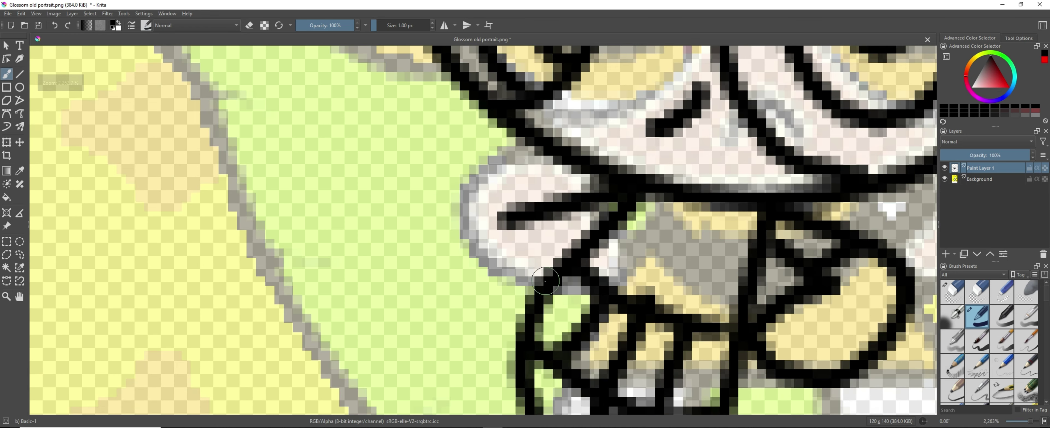
key("ctrl+z")
mouse_move(504, 224)
left_mouse_down()
mouse_move(538, 291)
mouse_move(521, 318)
mouse_move(436, 276)
left_mouse_up()
key("ctrl+z")
key("ctrl+shift+z")
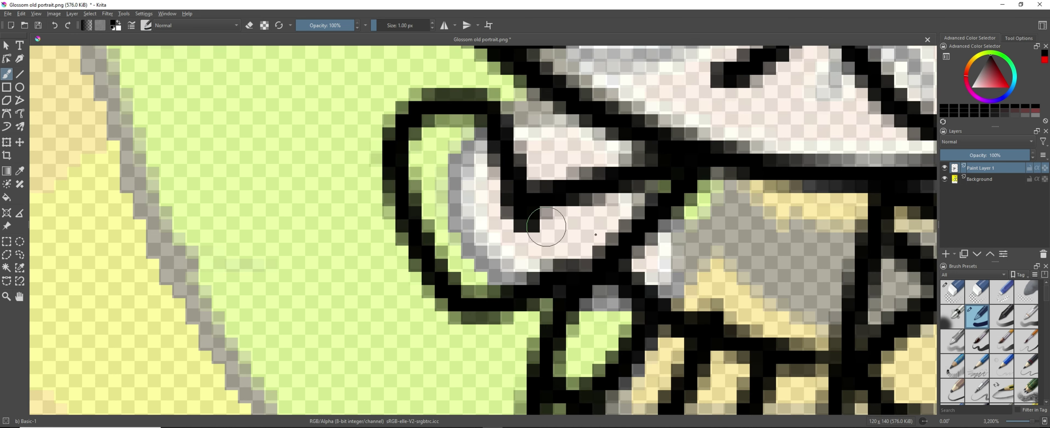
key("ctrl+z")
scroll(654, 275, "down", 5)
Try a curved bow line above the head and draw the collar lines below the chin.
scroll(635, 171, "up", 2)
scroll(570, 183, "down", 3)
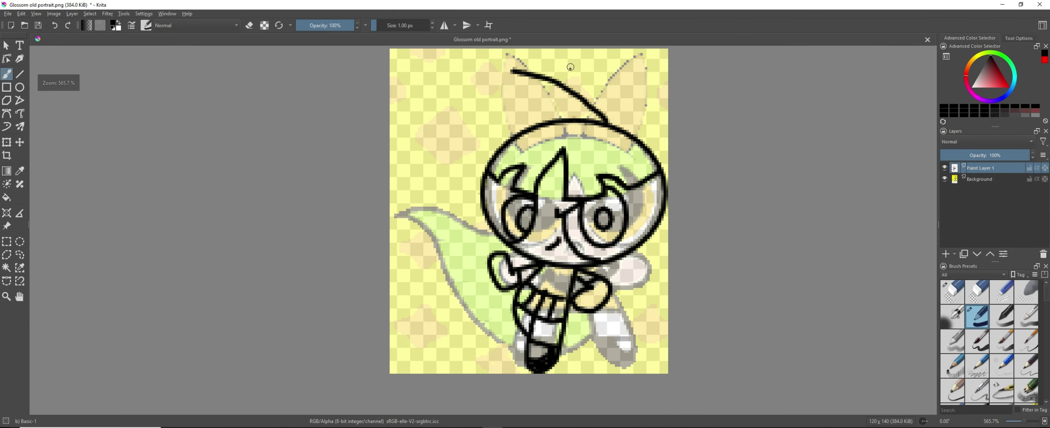
scroll(603, 212, "up", 3)
scroll(476, 140, "up", 3)
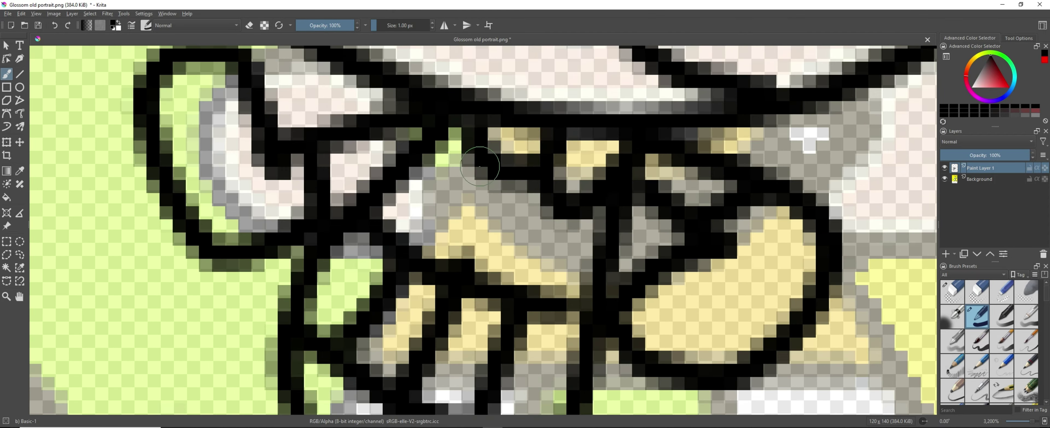
scroll(446, 152, "up", 1)
scroll(453, 158, "down", 6)
scroll(453, 158, "up", 1)
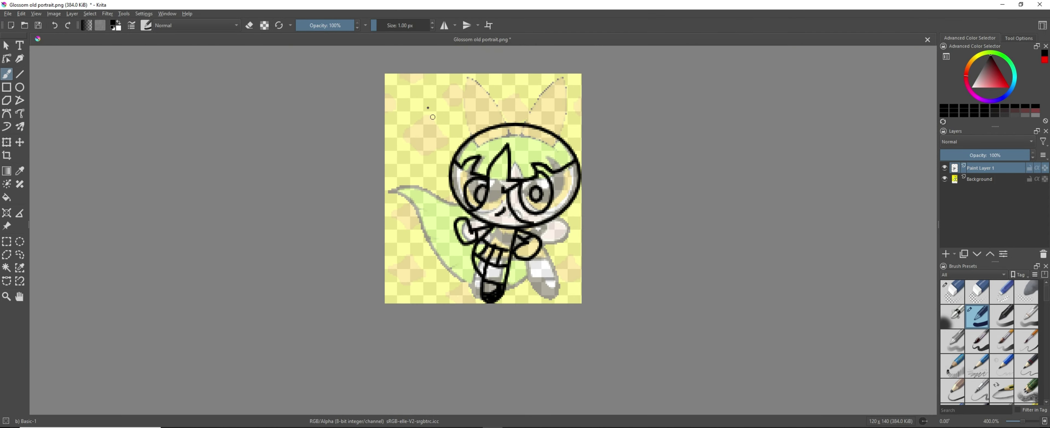
Undo the whole character sketch back to an empty paint layer.
scroll(527, 261, "down", 1)
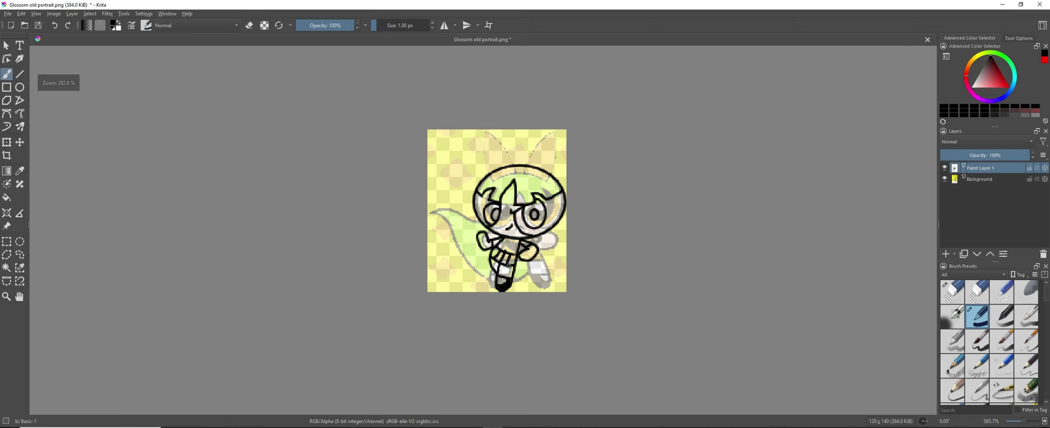
scroll(524, 225, "up", 2)
scroll(424, 326, "down", 1)
scroll(443, 300, "up", 1)
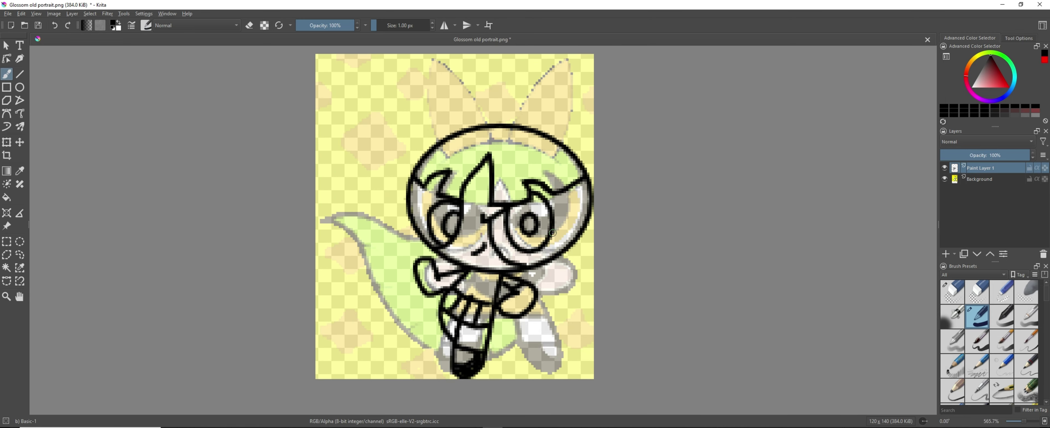
key("ctrl+z")
key("ctrl+z")
key("ctrl+z")
key("ctrl+z")
key("ctrl+z")
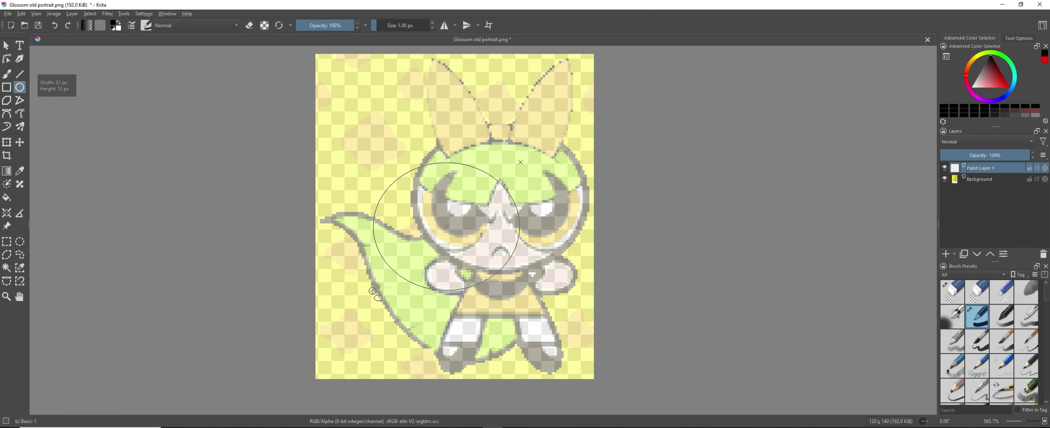
Try a head ellipse of about 63 × 55 px, shifted upward with the Transform tool.
left_click_drag(372, 291, 372, 290)
key("ctrl+t")
left_click_drag(460, 259, 453, 207)
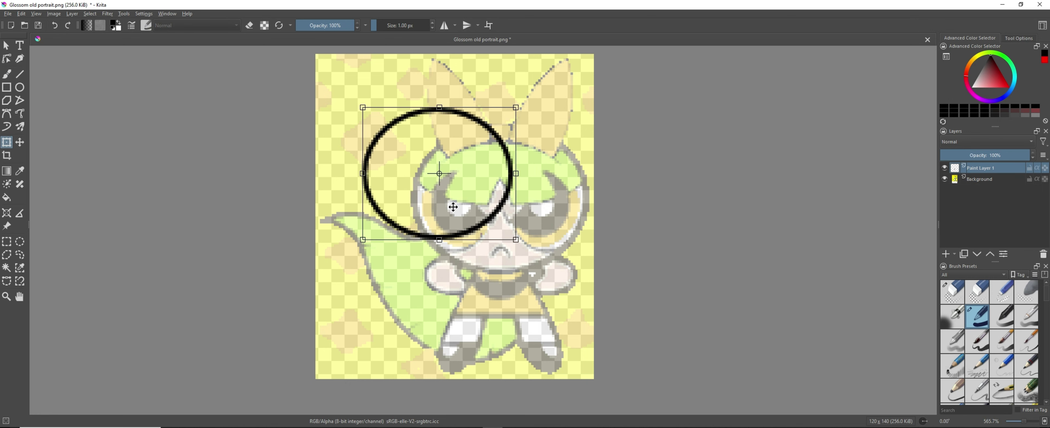
key("ctrl+z")
key("ctrl+z")
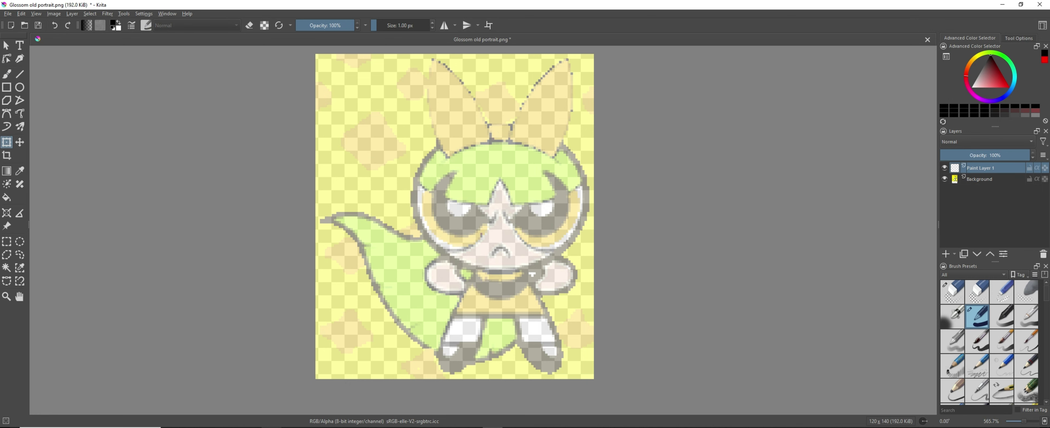
left_click(9, 16)
left_click(44, 60)
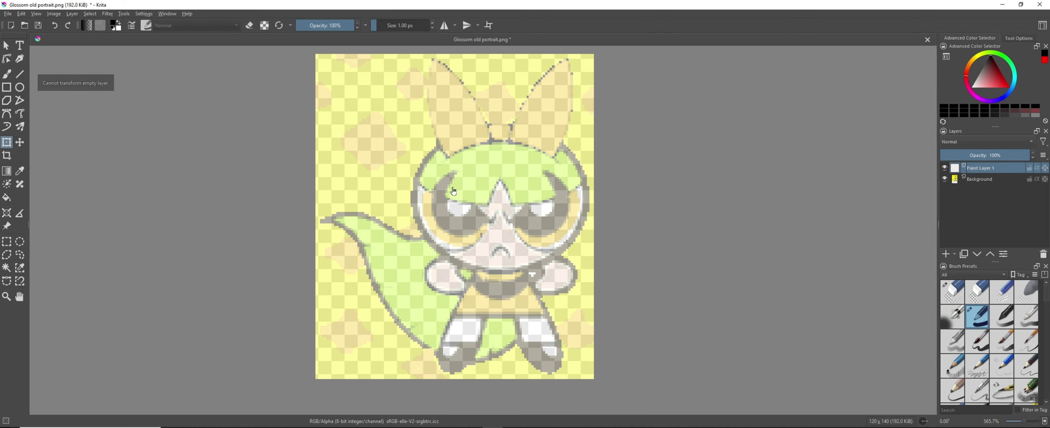
key("b")
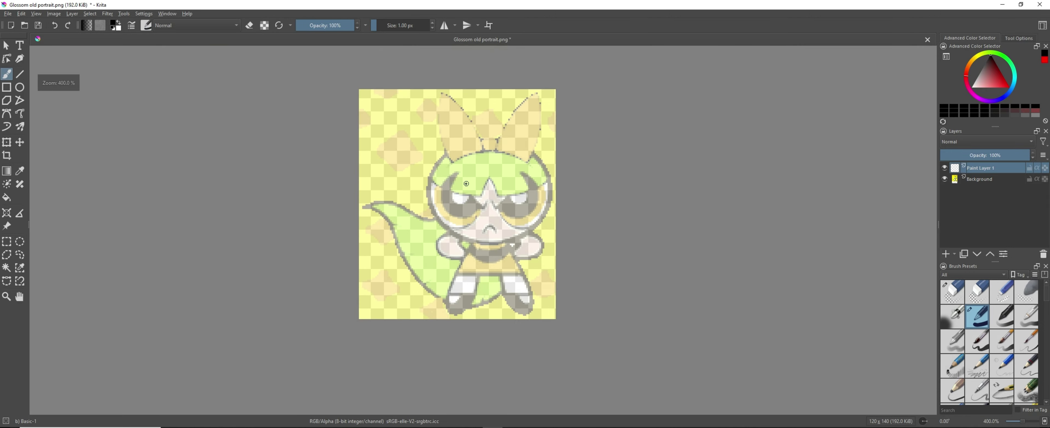
Draw a new oval head outline with the Ellipse tool and add a rounded loop protruding from its lower-right edge.
scroll(482, 211, "up", 1)
left_click_drag(327, 278, 328, 279)
scroll(328, 309, "down", 2)
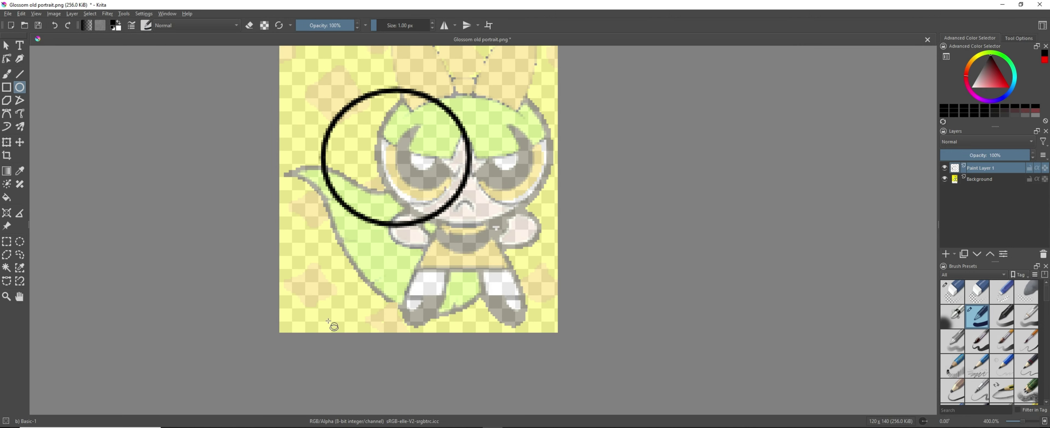
scroll(406, 201, "up", 2)
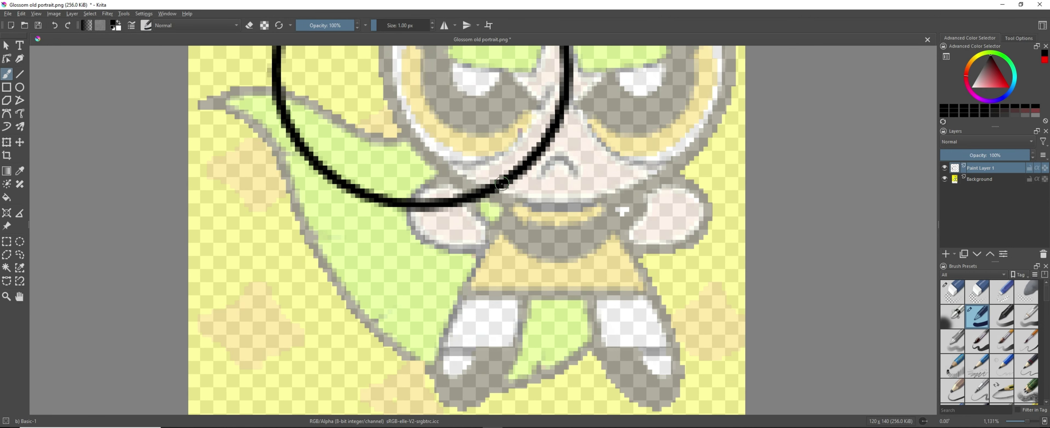
scroll(445, 202, "up", 1)
scroll(408, 212, "down", 2)
scroll(367, 219, "up", 2)
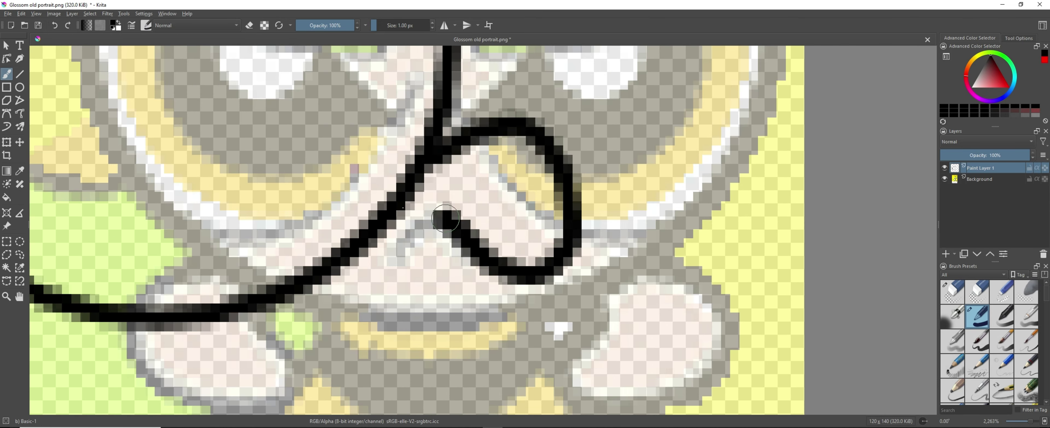
Move the head drawing to the right and slightly up over the old head with the Transform tool.
scroll(311, 229, "down", 3)
key("ctrl+t")
mouse_move(349, 207)
left_mouse_down()
mouse_move(397, 192)
mouse_move(391, 200)
left_mouse_up()
key("b")
Try to draw a long loop rising from the head's upper-left edge.
scroll(244, 106, "up", 1)
scroll(326, 253, "up", 2)
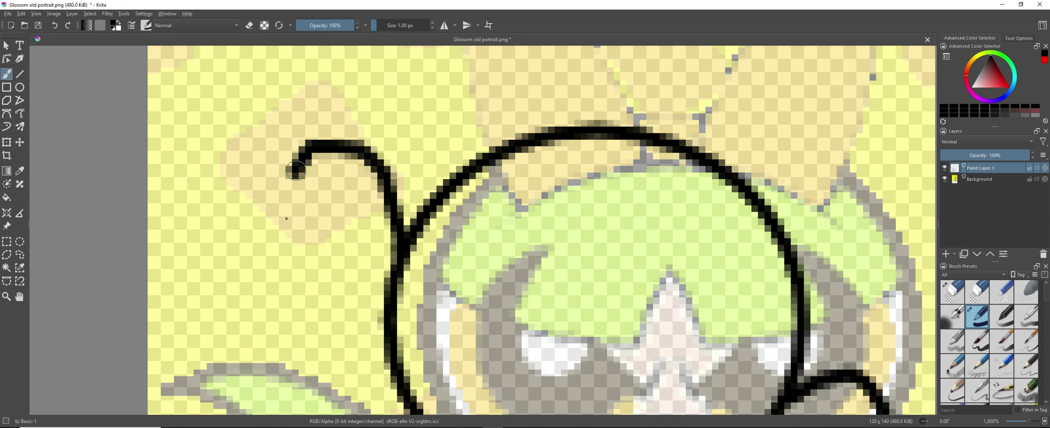
scroll(346, 265, "down", 3)
scroll(367, 277, "up", 2)
scroll(389, 288, "down", 4)
scroll(389, 288, "up", 4)
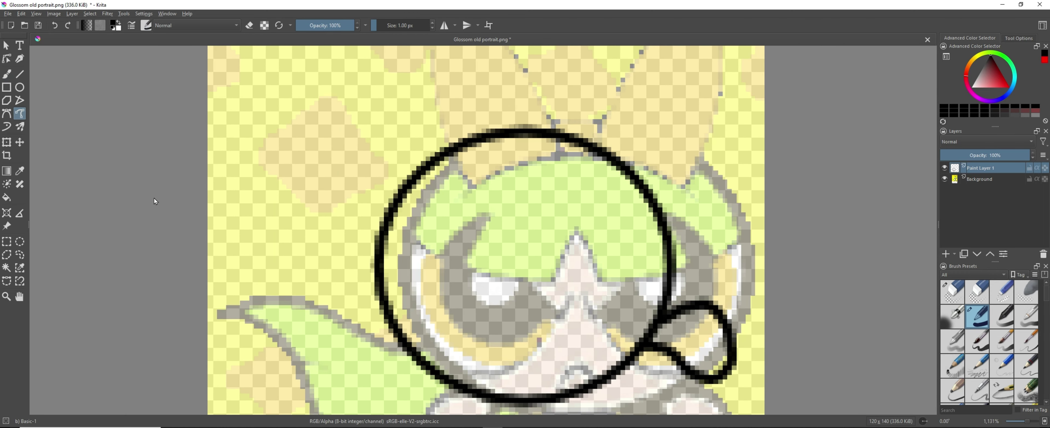
key("ctrl+z")
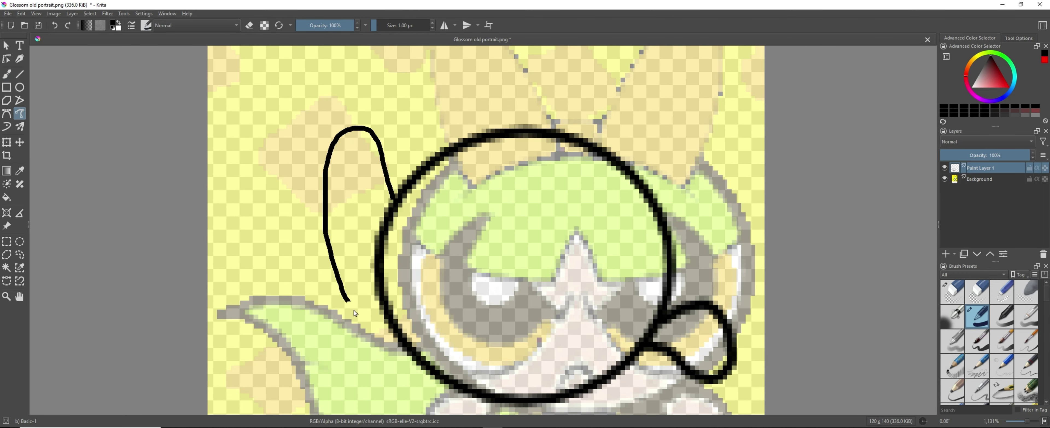
Draw a long upright loop rising from the head's upper-left edge with the Freehand Path tool.
scroll(355, 313, "down", 4)
scroll(377, 305, "up", 2)
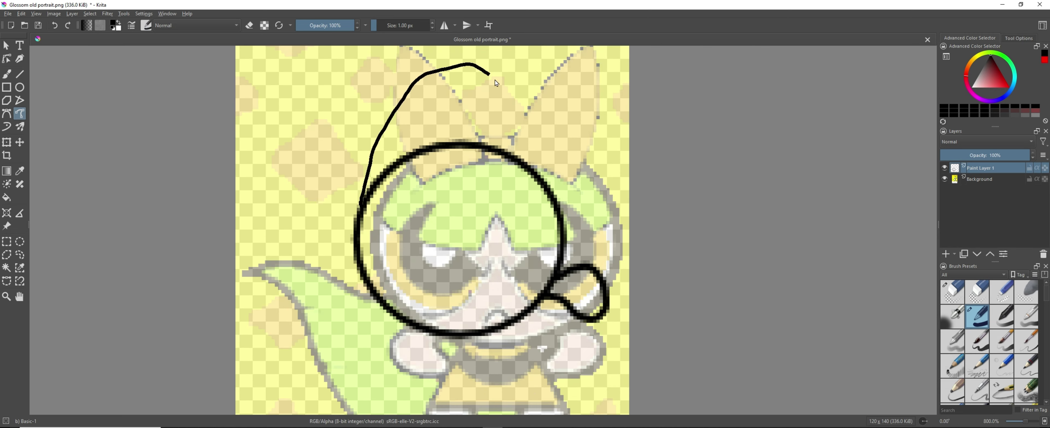
left_click_drag(495, 81, 427, 140)
scroll(368, 131, "down", 1)
scroll(403, 171, "up", 2)
key("b")
scroll(407, 183, "down", 3)
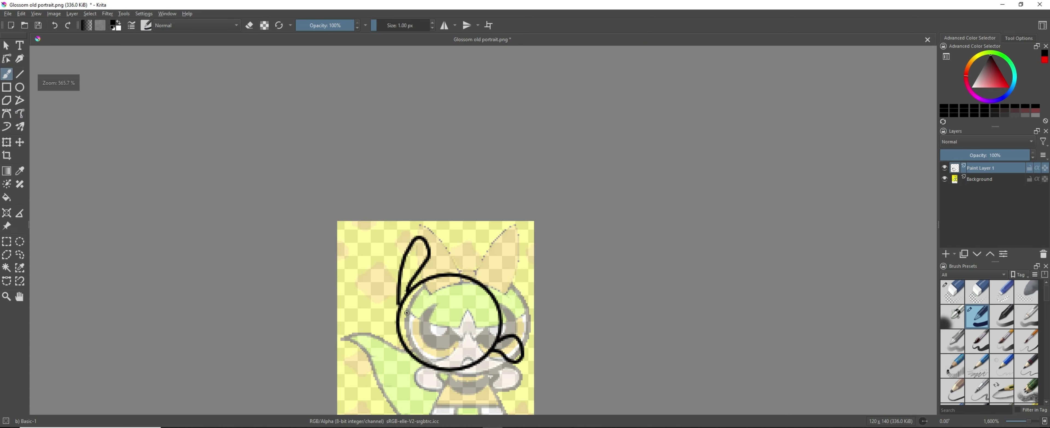
Draw the hair bow's right lobe outward from the top of the head with the freehand brush.
scroll(428, 204, "up", 1)
scroll(445, 223, "up", 2)
scroll(489, 281, "up", 1)
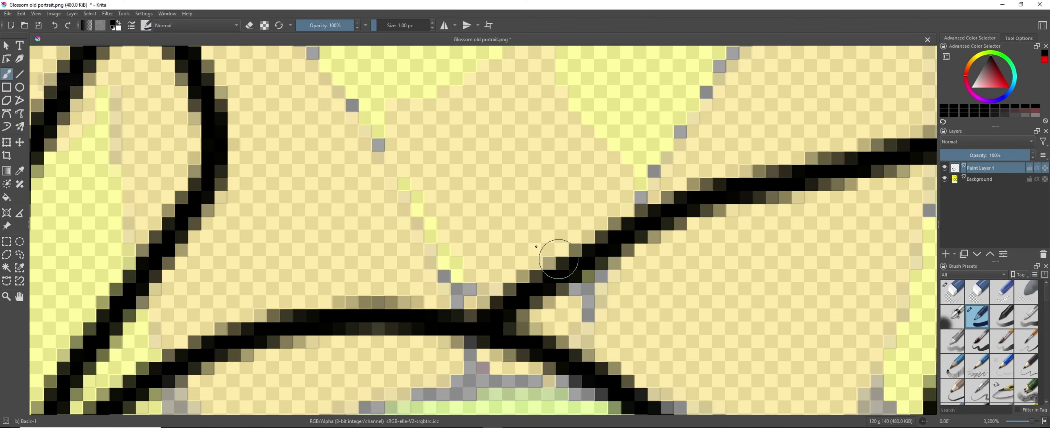
scroll(392, 277, "down", 2)
scroll(333, 320, "down", 1)
Draw the hair bow's left lobe and its rounded knot on top of the head.
mouse_move(333, 319)
left_mouse_down()
mouse_move(305, 243)
mouse_move(346, 120)
left_mouse_up()
scroll(314, 343, "up", 2)
scroll(459, 223, "down", 1)
left_click_drag(461, 224, 424, 303)
scroll(423, 303, "up", 1)
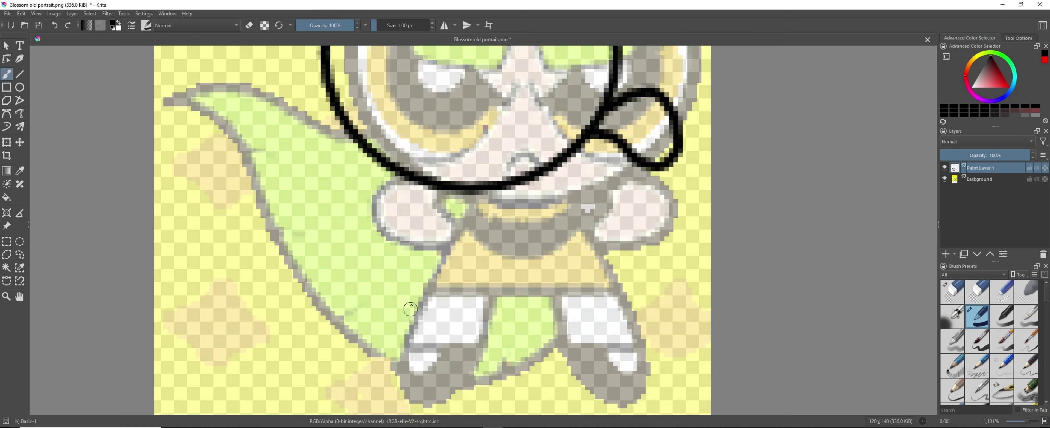
Clean up the lines around the upright loop and bow with Eraser Circle, and return to the Basic-1 brush.
scroll(444, 243, "down", 2)
scroll(444, 243, "up", 2)
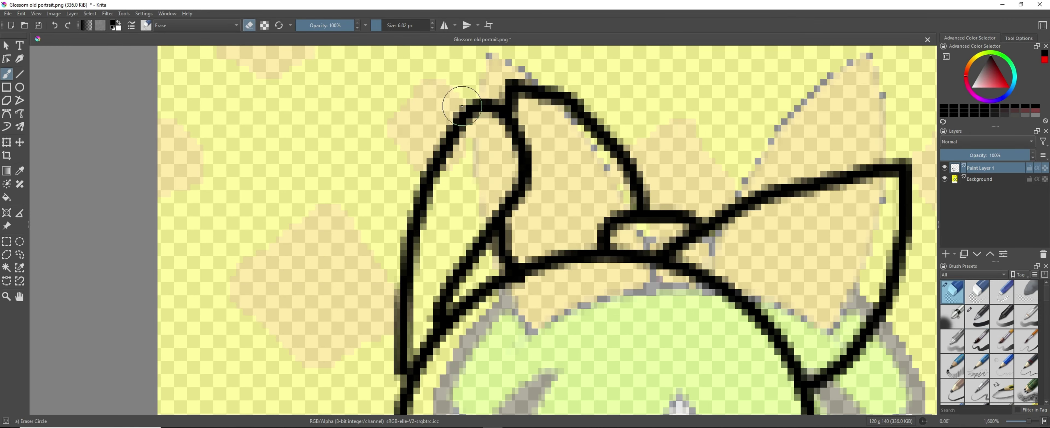
scroll(444, 244, "down", 1)
right_click(444, 244)
left_click(496, 262)
Try a nearly straight body line down from the chin with the freehand brush.
scroll(483, 293, "up", 1)
scroll(468, 264, "down", 2)
scroll(508, 367, "up", 2)
scroll(407, 91, "up", 1)
scroll(520, 192, "down", 1)
left_click_drag(520, 102, 534, 223)
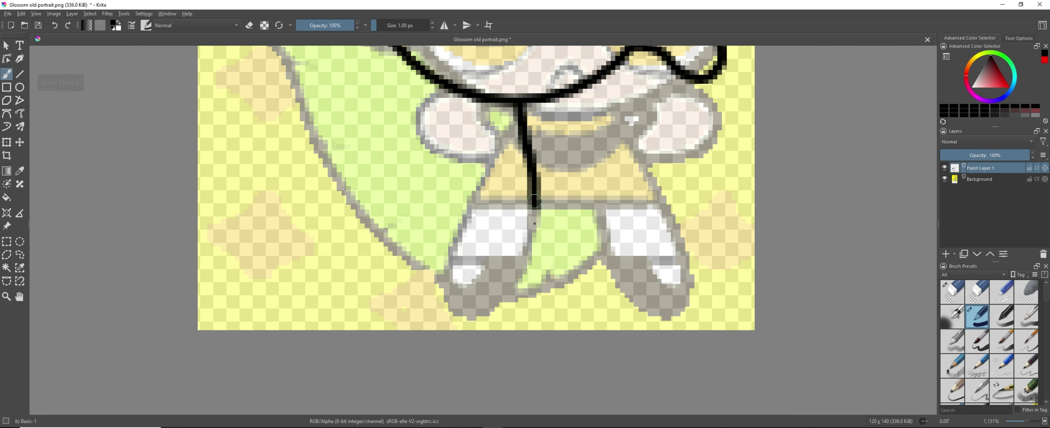
Undo the straight body line and try a curved line from the chin to the foot with the Freehand Path tool.
left_click(20, 114)
key("ctrl+z")
mouse_move(520, 102)
left_mouse_down()
mouse_move(514, 218)
mouse_move(459, 156)
mouse_move(477, 296)
left_mouse_up()
key("ctrl+z")
scroll(505, 183, "down", 1)
scroll(490, 161, "up", 1)
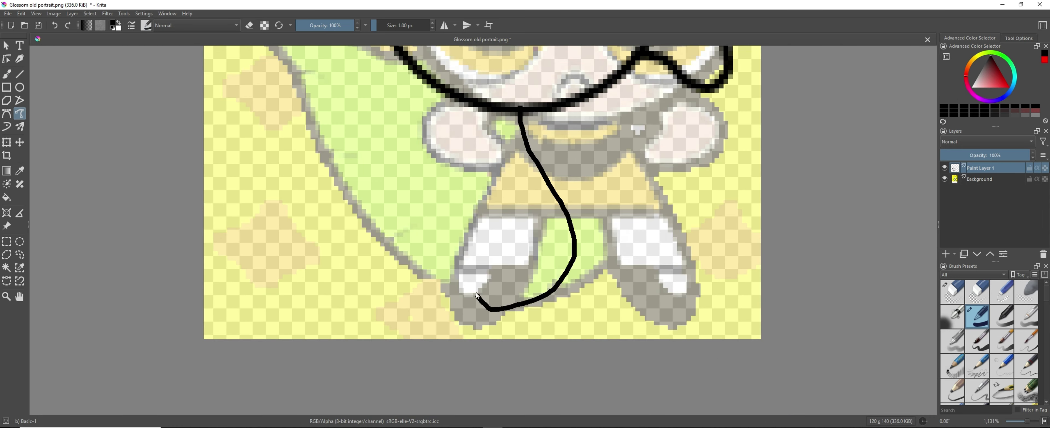
Draw the leg outline from the chin down around the foot and partly back up with the Freehand Path tool.
scroll(442, 193, "down", 3)
mouse_move(441, 339)
left_mouse_down()
mouse_move(443, 193)
mouse_move(428, 102)
left_mouse_up()
scroll(455, 192, "up", 3)
key("ctrl+z")
scroll(366, 197, "down", 1)
scroll(395, 158, "up", 1)
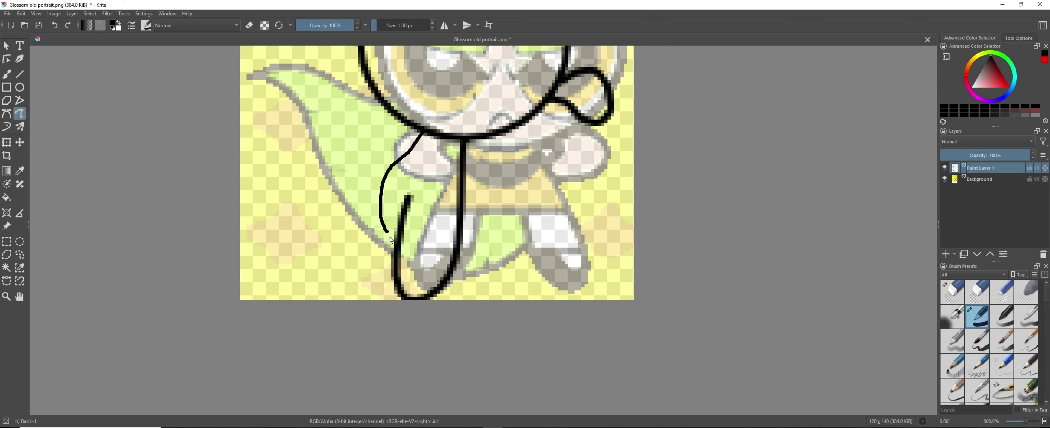
Draw a curved back line from the underside of the head down to the leg outline.
left_click_drag(394, 257, 396, 258)
scroll(400, 253, "down", 3)
scroll(401, 231, "up", 6)
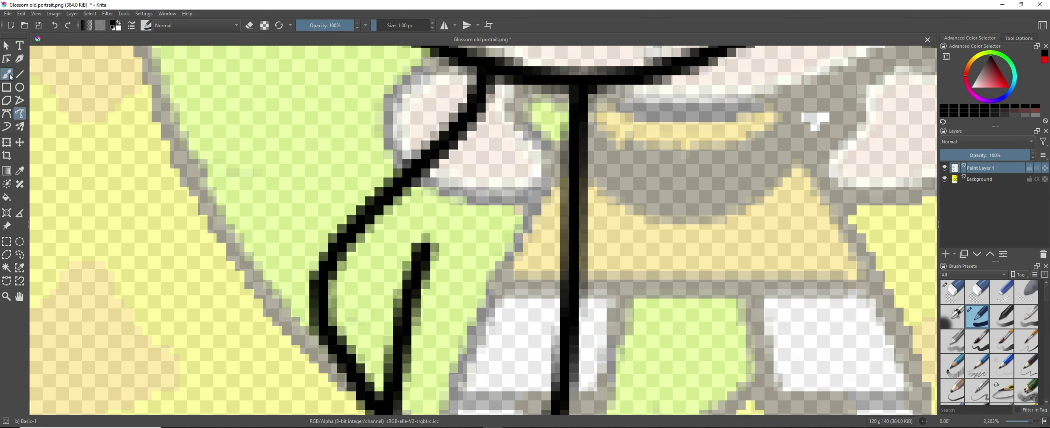
Draw the skirt's waistline, hem and pleats with the freehand brush, and erase the leg line inside the skirt with Eraser Circle.
left_click_drag(334, 273, 532, 331)
left_click_drag(390, 201, 595, 255)
left_click_drag(532, 261, 530, 325)
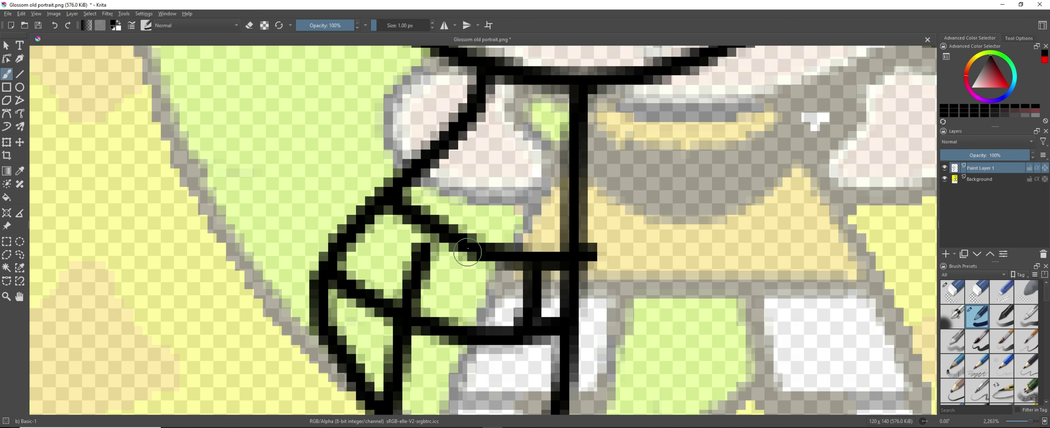
scroll(422, 224, "down", 3)
scroll(413, 253, "up", 3)
right_click(435, 220)
left_click(464, 258)
left_click_drag(441, 190, 426, 240)
right_click(435, 239)
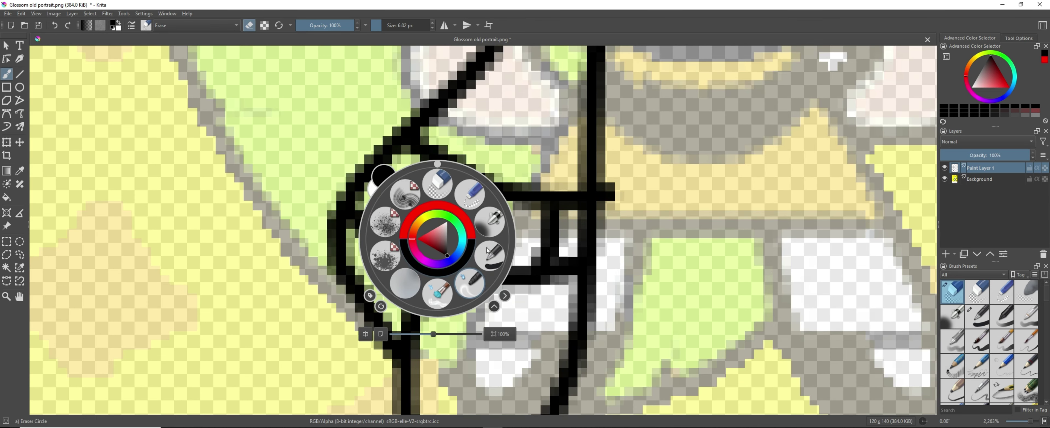
left_click(435, 191)
Draw the shoe's top edge across the ankle and paint the shoe black with the Basic-1 brush.
scroll(456, 262, "down", 3)
scroll(448, 322, "up", 3)
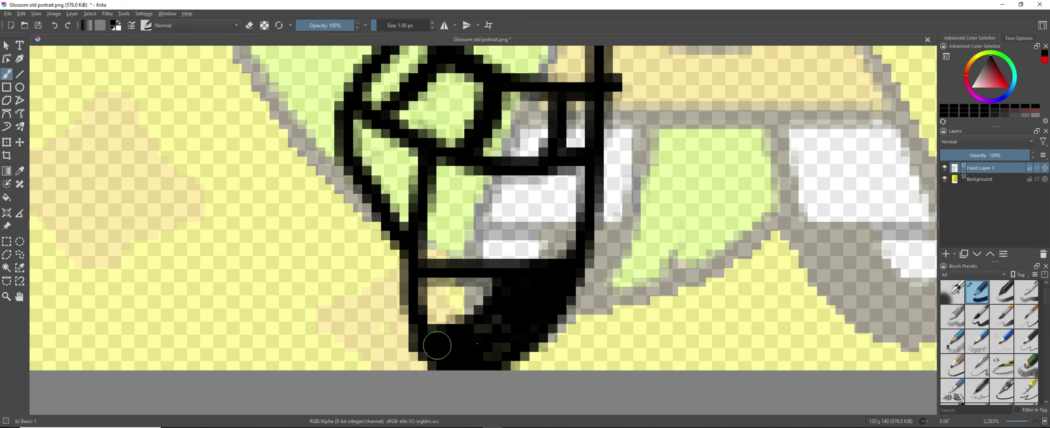
scroll(437, 345, "down", 5)
Remove the doubled stroke beside the upper back line just below the head.
key("e")
scroll(509, 228, "up", 5)
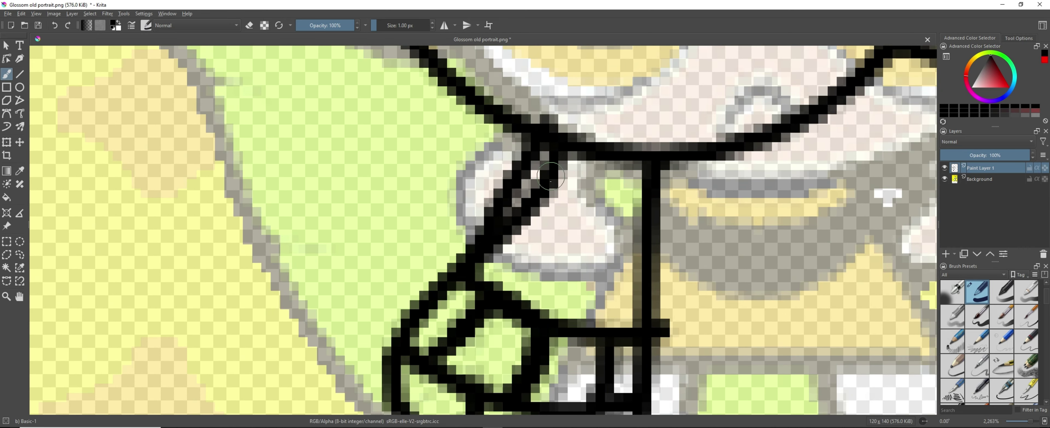
left_click_drag(555, 178, 579, 199)
key("e")
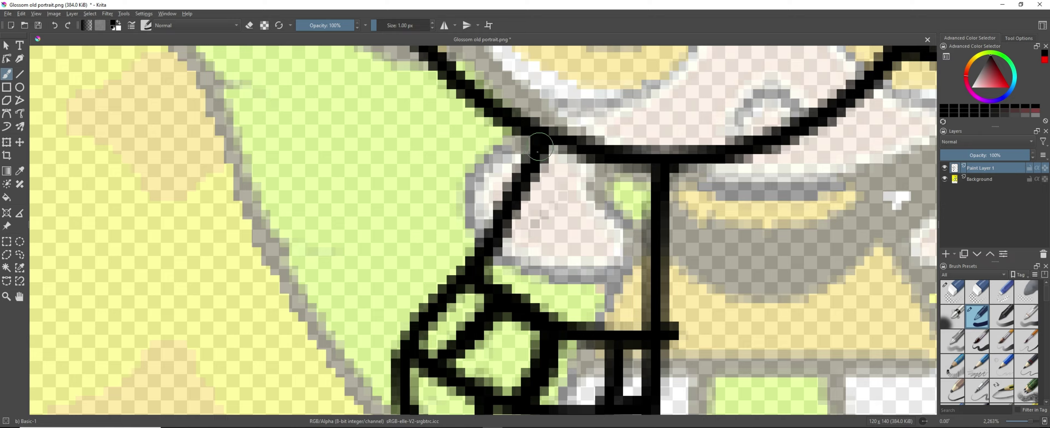
scroll(538, 150, "down", 4)
scroll(513, 217, "up", 4)
scroll(513, 217, "down", 4)
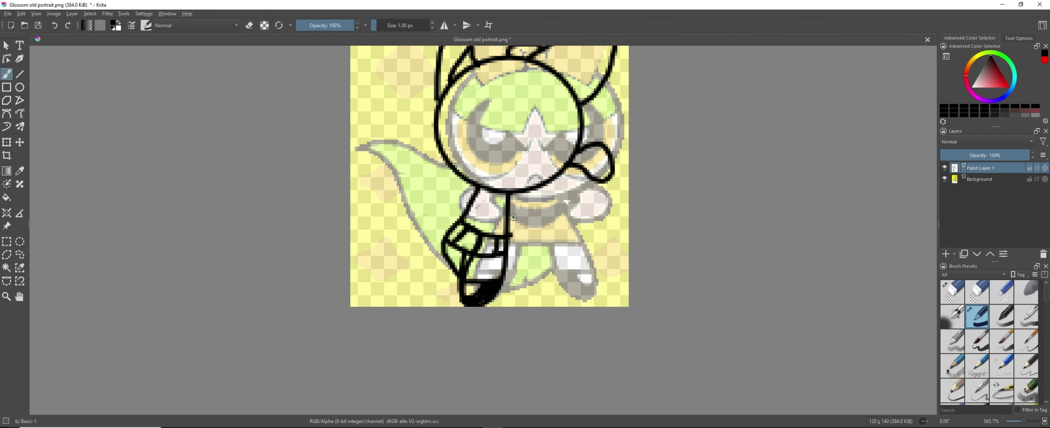
Draw the collar and small tie under the chin, and remove the back line between the collar and the skirt.
scroll(505, 204, "up", 6)
mouse_move(412, 201)
left_mouse_down()
mouse_move(427, 214)
mouse_move(647, 173)
left_mouse_up()
scroll(734, 187, "down", 2)
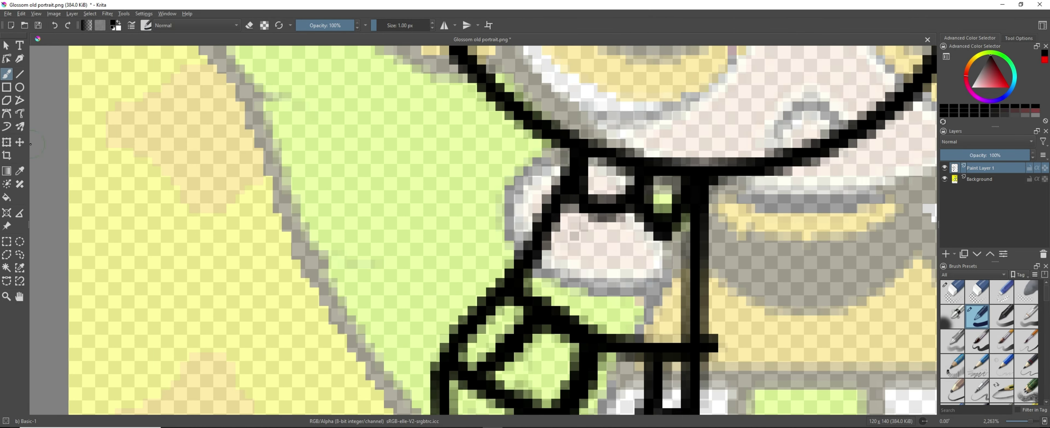
left_click(557, 267)
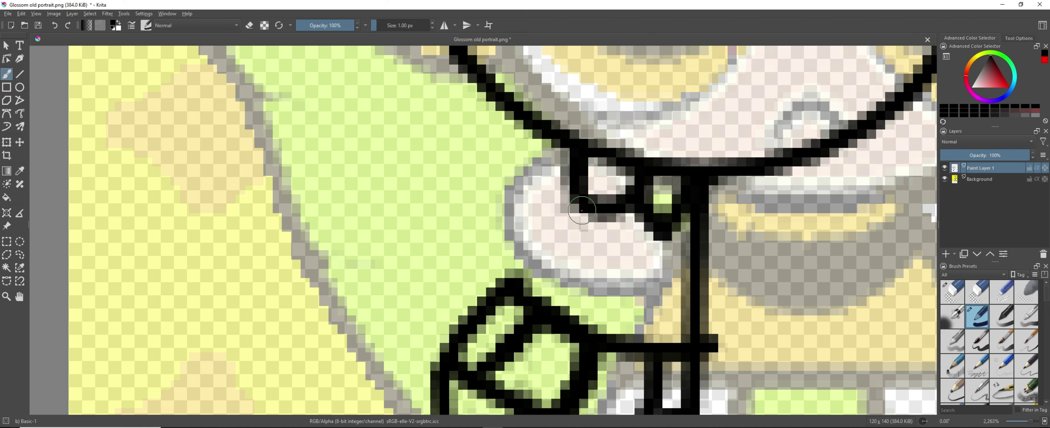
Draw the bent arm and hand in front of the chest, between the collar and the skirt.
scroll(568, 178, "down", 2)
scroll(531, 216, "up", 2)
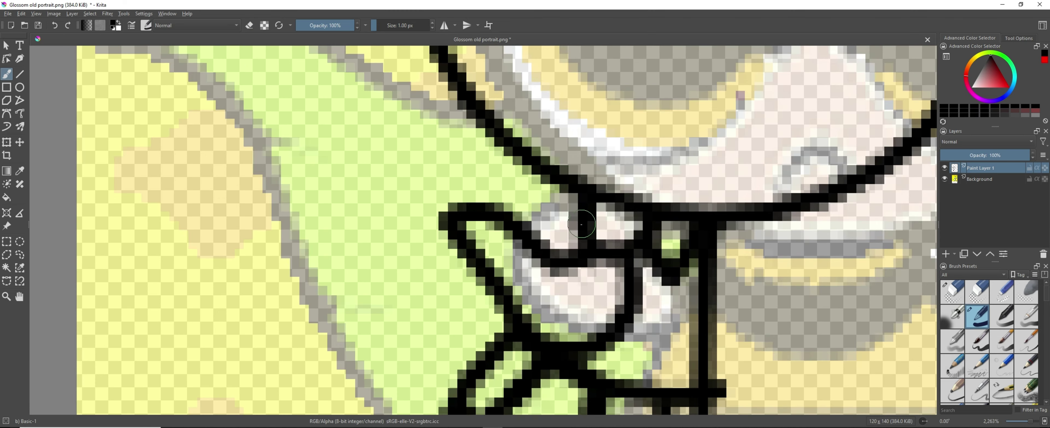
scroll(531, 217, "down", 2)
scroll(481, 212, "down", 1)
scroll(530, 220, "up", 3)
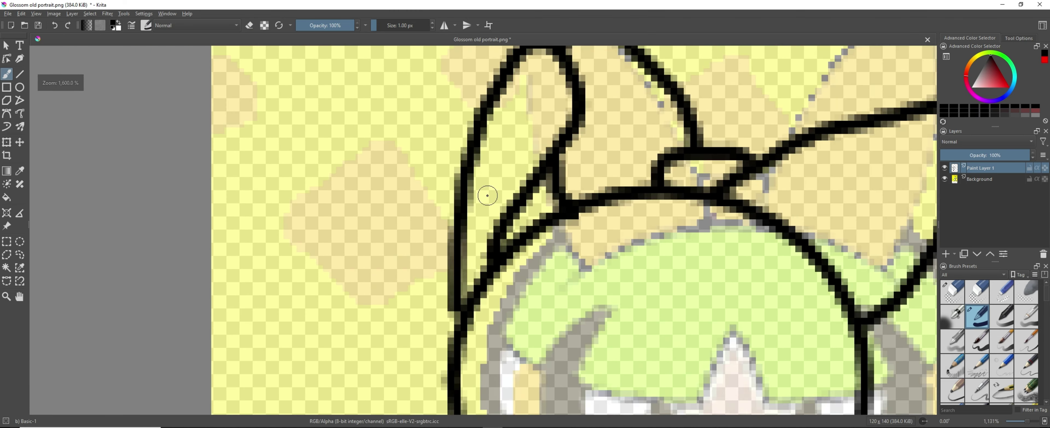
Add the pointed fingers to the bent arm's hand and the inner line to the ear.
scroll(530, 220, "down", 6)
scroll(572, 226, "up", 5)
scroll(572, 225, "down", 3)
scroll(423, 251, "up", 3)
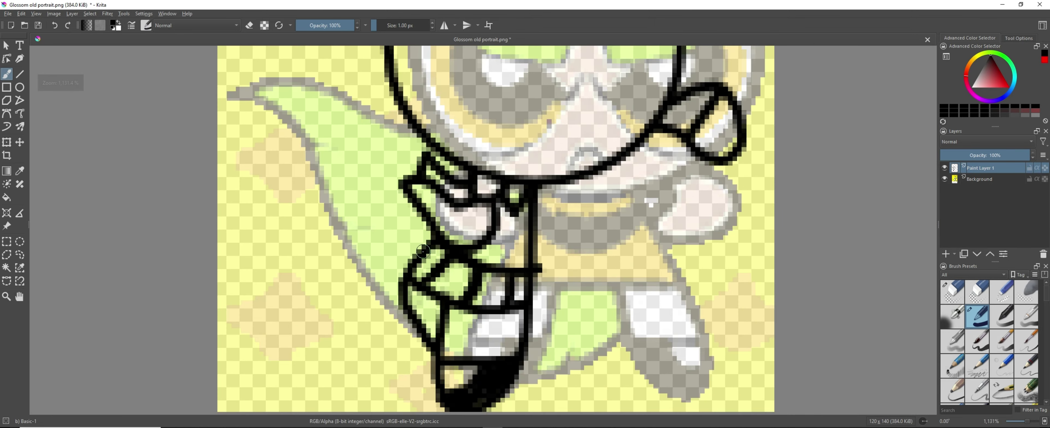
Draw a slightly slanted hairline across the forehead and a sleeve line across the raised arm.
scroll(406, 278, "down", 3)
scroll(442, 183, "up", 3)
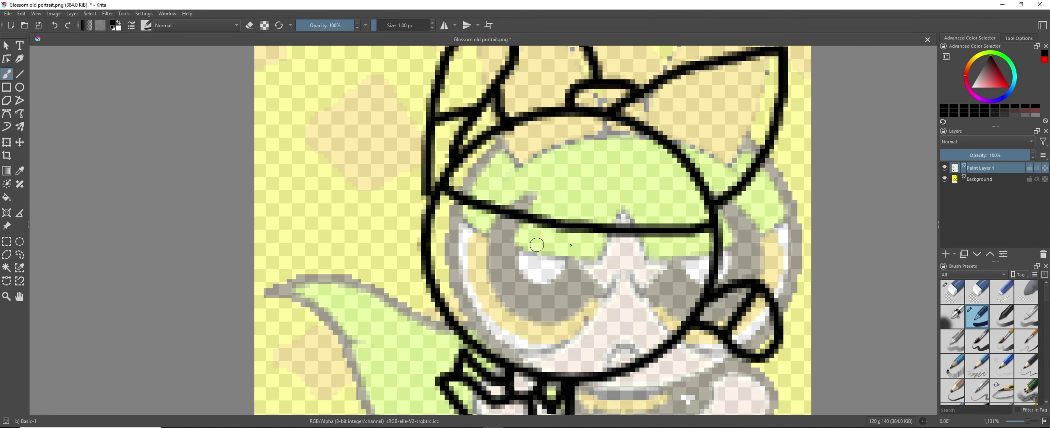
scroll(621, 354, "up", 2)
Draw the two large round eye outlines below the hairline and the open mouth with its tongue.
scroll(667, 282, "down", 3)
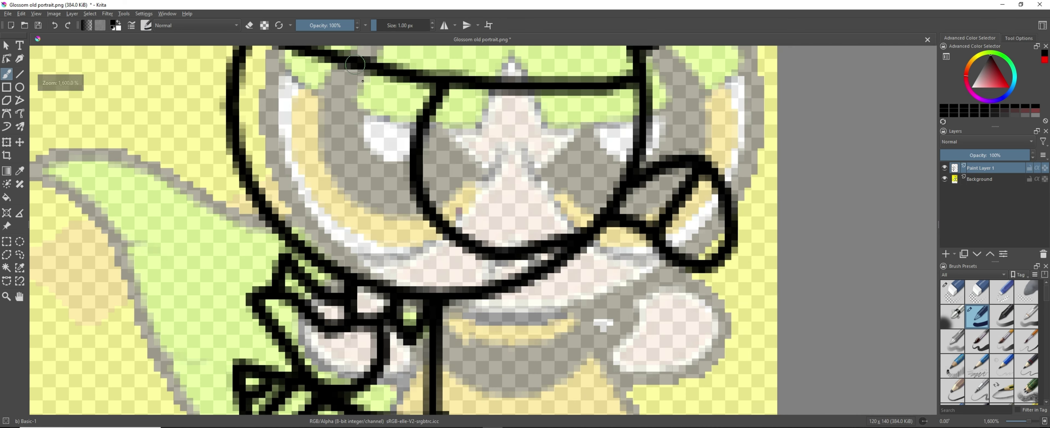
scroll(362, 221, "up", 2)
scroll(394, 262, "down", 4)
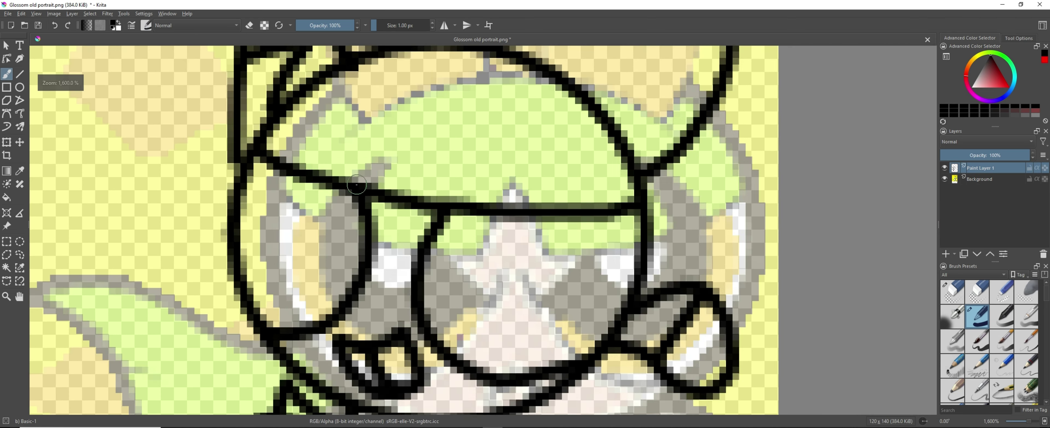
Try a narrow arched parting in the bangs above the left eye.
scroll(406, 214, "up", 4)
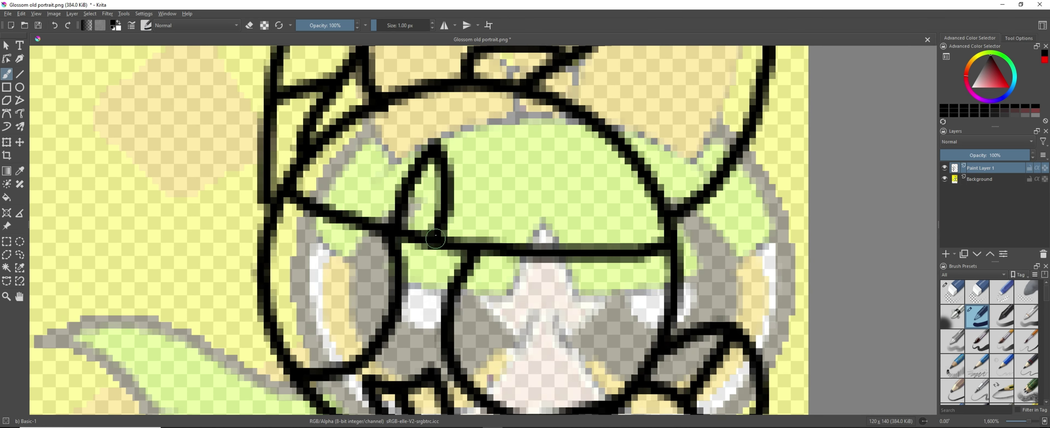
key("ctrl+z")
mouse_move(435, 239)
left_mouse_down()
mouse_move(438, 209)
mouse_move(505, 244)
left_mouse_up()
key("ctrl+z")
Draw a tall pointed parting in the bangs between the eyes and erase the hairline beneath it with Eraser Circle.
left_click_drag(432, 208, 507, 244)
right_click(454, 222)
left_click(455, 169)
left_click_drag(449, 225, 483, 248)
Erase parts of the hairline on both sides, and draw a jagged lock on the left and a pointed notch on the right.
right_click(478, 222)
left_click(605, 244)
left_click_drag(594, 244, 579, 249)
right_click(367, 209)
mouse_move(370, 200)
left_mouse_down()
mouse_move(350, 210)
mouse_move(387, 203)
left_mouse_up()
left_click(397, 165)
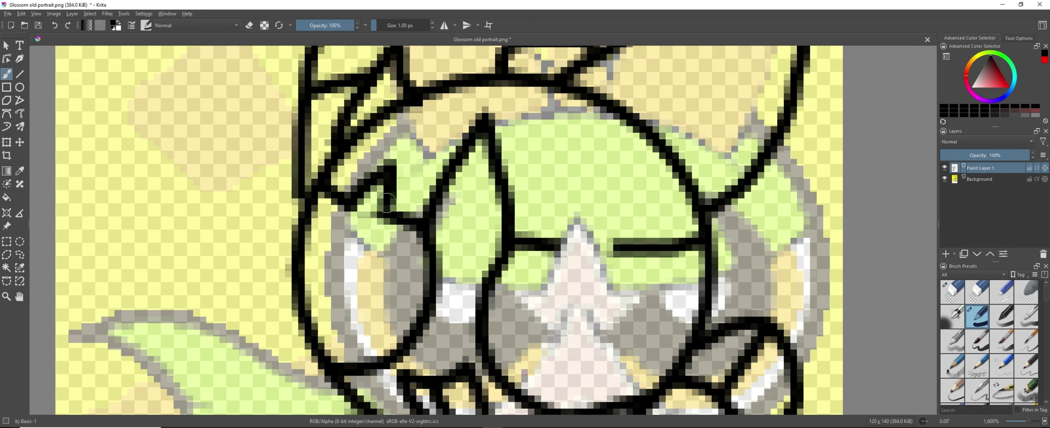
left_click_drag(561, 195, 617, 249)
Draw the inner circle and the surrounding ring of the open left eye.
scroll(591, 264, "down", 4)
scroll(591, 279, "up", 5)
left_click_drag(482, 179, 481, 272)
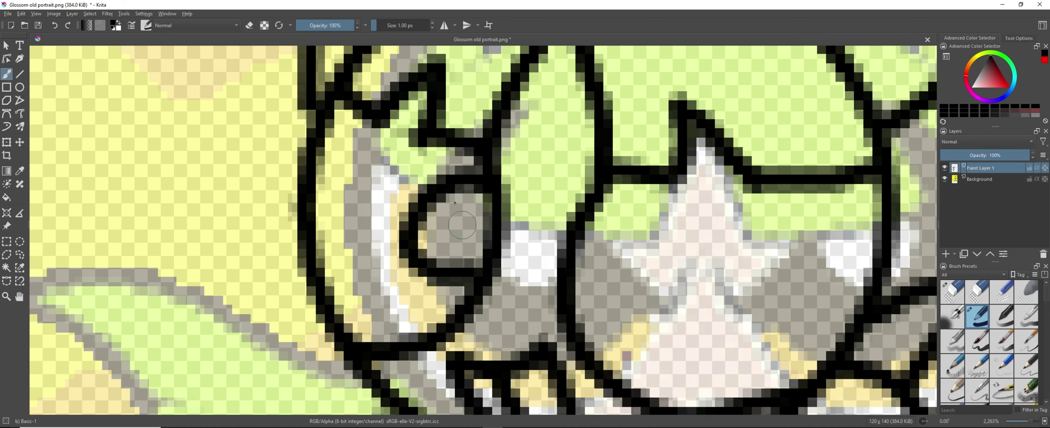
left_click_drag(436, 143, 437, 329)
Draw the closed-eye arc inside the right eye circle and the curved flap on the body's right side.
scroll(653, 253, "down", 3)
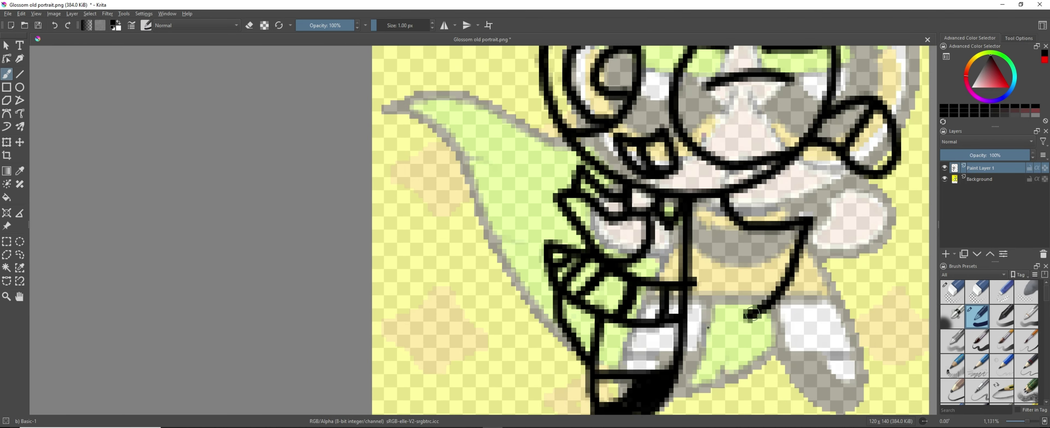
scroll(744, 296, "down", 3)
scroll(744, 296, "up", 2)
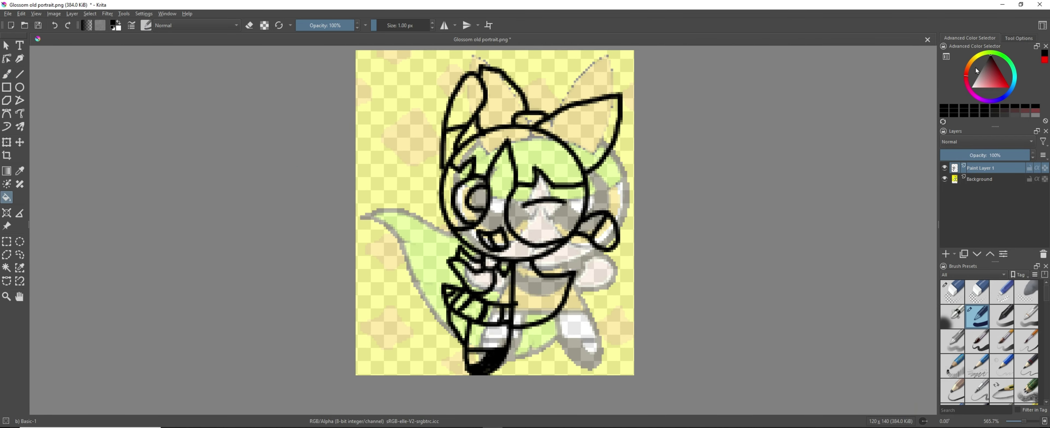
Fill the face, the outer part of the ear and the raised arm with peach.
left_click(496, 172)
scroll(477, 235, "up", 3)
left_click(469, 244)
left_click(577, 277)
scroll(572, 244, "down", 3)
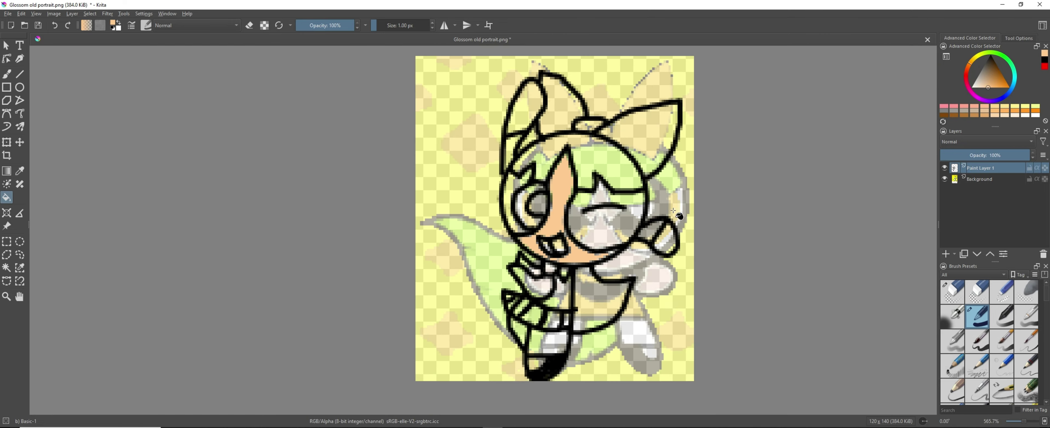
left_click(670, 234)
left_click(436, 77)
scroll(465, 232, "down", 1)
scroll(445, 203, "up", 3)
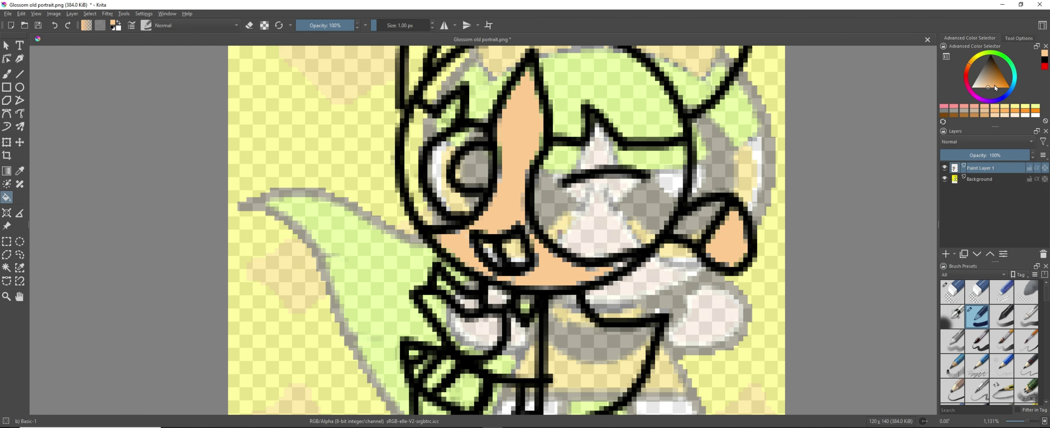
Fill the inner part of the ear, the shirt and the raised arm's sleeve with pale yellow.
left_click(980, 87)
left_click(723, 245)
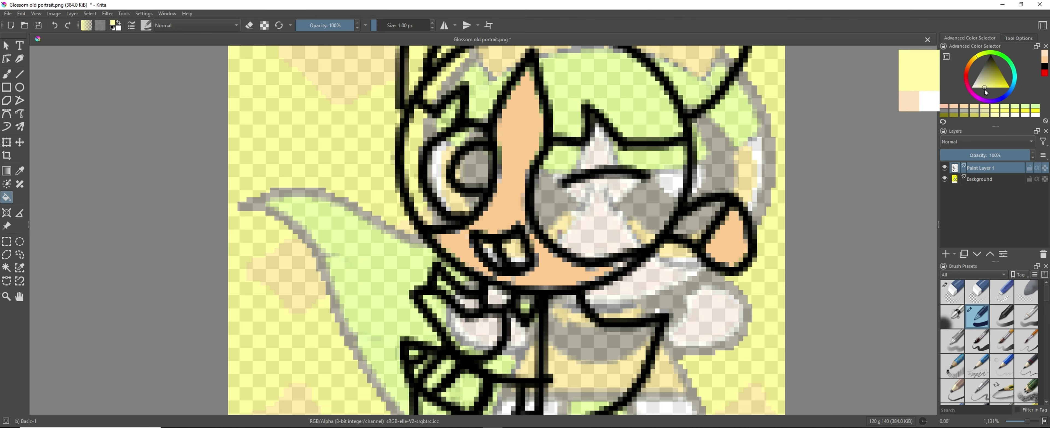
left_click(693, 220)
scroll(651, 200, "down", 1)
left_click(489, 95)
scroll(490, 102, "down", 2)
scroll(526, 175, "up", 3)
Fill the hair bow and the area beside the open eye with bright yellow.
left_click(1009, 87)
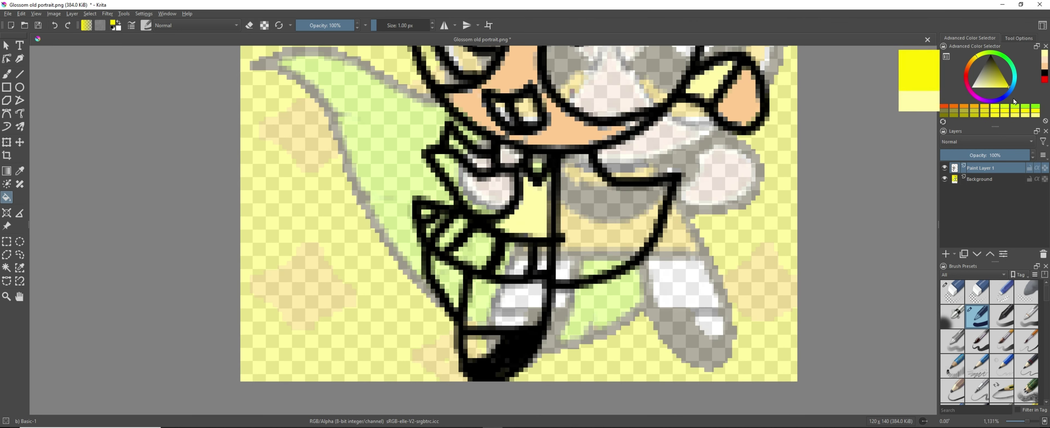
scroll(571, 225, "down", 3)
scroll(510, 134, "up", 2)
left_click(534, 163)
scroll(542, 155, "down", 1)
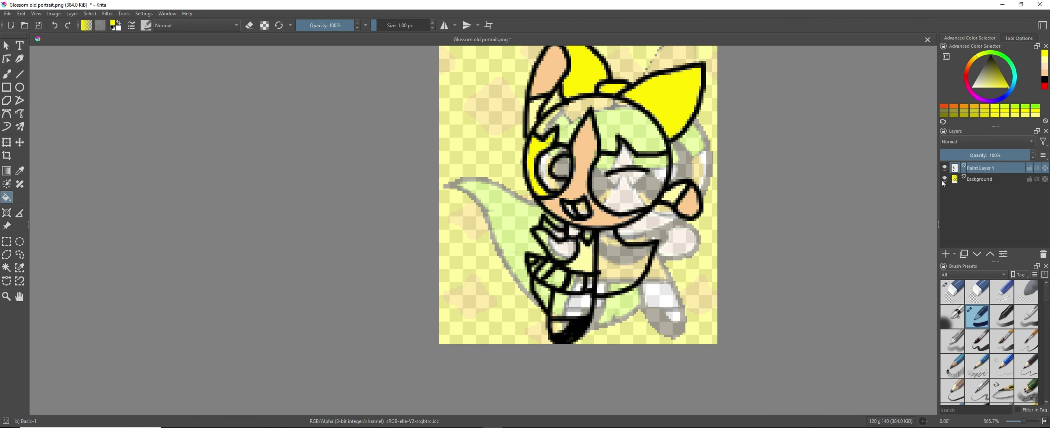
scroll(534, 162, "up", 1)
scroll(649, 134, "down", 1)
Fill the bangs and the body's side flap with bright green, and the bent arm and skirt with bright yellow.
left_click(649, 134, "ctrl")
left_click(644, 136)
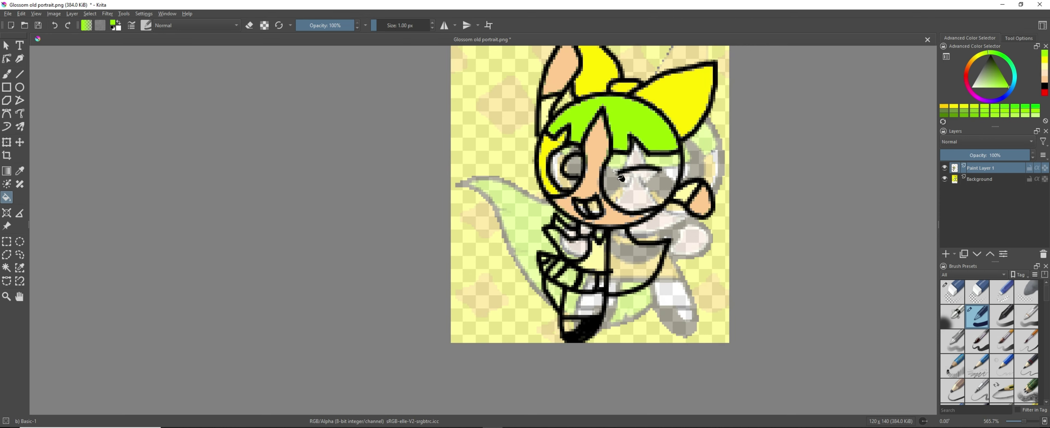
left_click(625, 253)
scroll(599, 251, "up", 2)
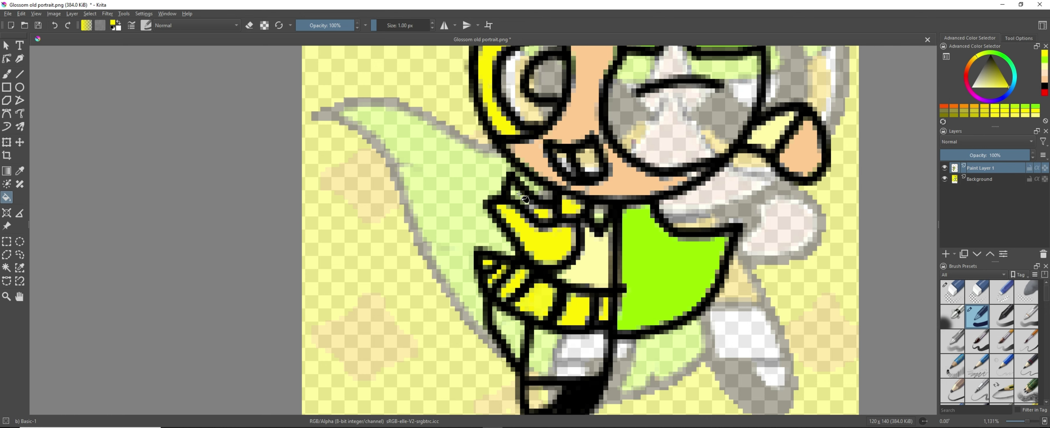
Fill the winking eye's circle and the tie with dark olive, and the open eye's center and the leg with white.
scroll(597, 214, "down", 2)
scroll(638, 106, "up", 1)
left_click(636, 197)
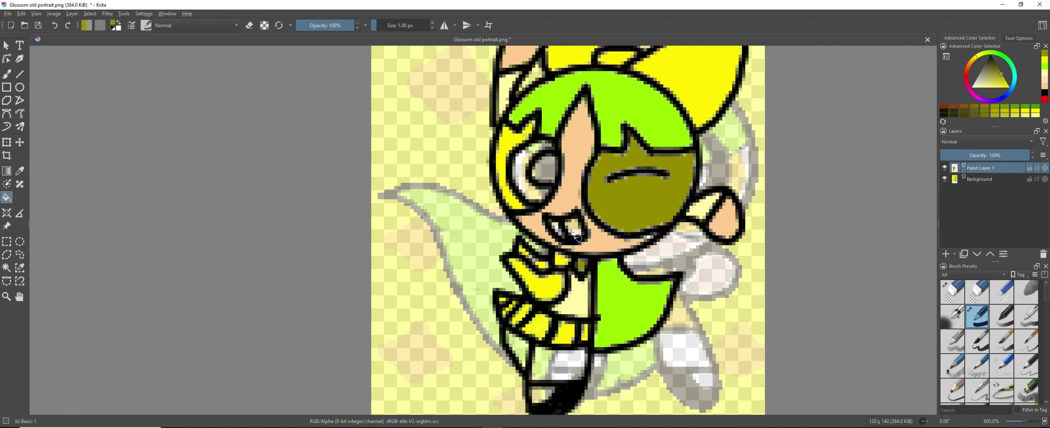
scroll(573, 281, "down", 1)
scroll(566, 282, "up", 1)
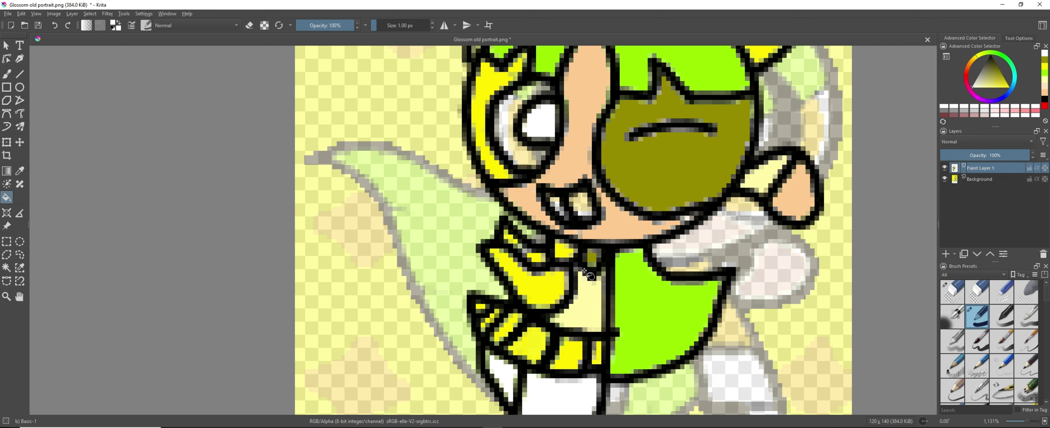
Fill the inside of the mouth with black and the tongue with light pink.
left_click_drag(978, 83, 990, 56)
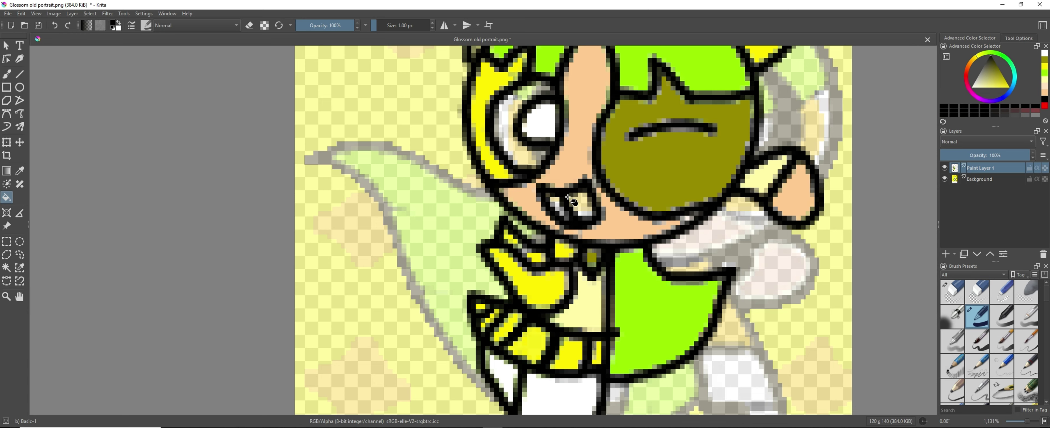
left_click(558, 204)
left_click(982, 82)
left_click(980, 88)
left_click(582, 203)
scroll(581, 204, "down", 2)
scroll(555, 211, "up", 2)
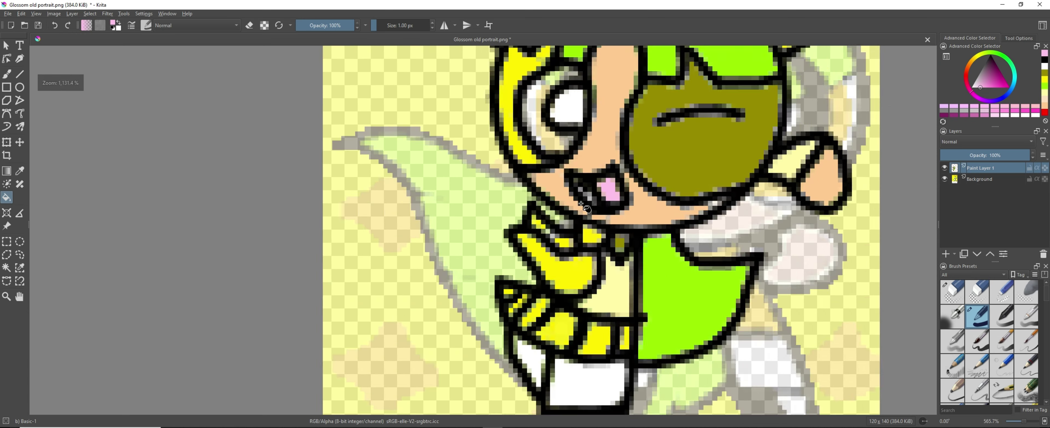
Fill the open eye's ring with black, and hide and show the Background layer to check the new drawing.
scroll(473, 271, "down", 2)
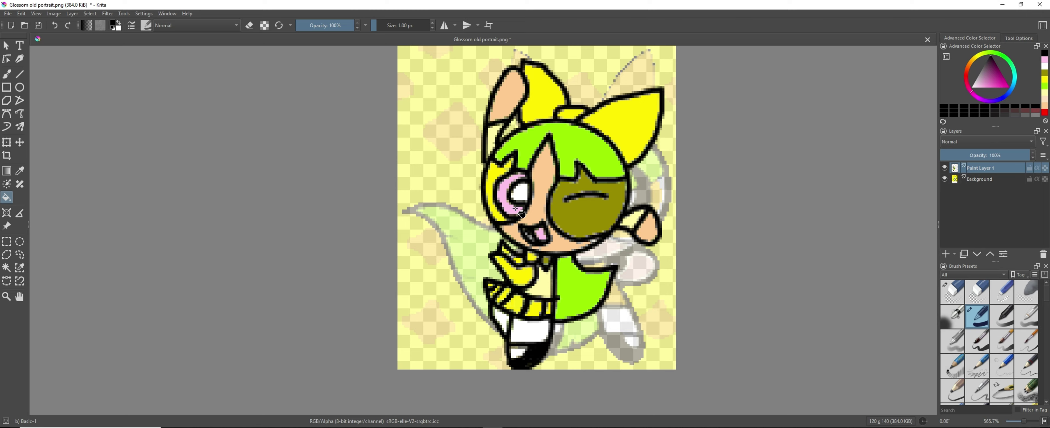
left_click(945, 178)
left_click(945, 179)
scroll(576, 61, "up", 1)
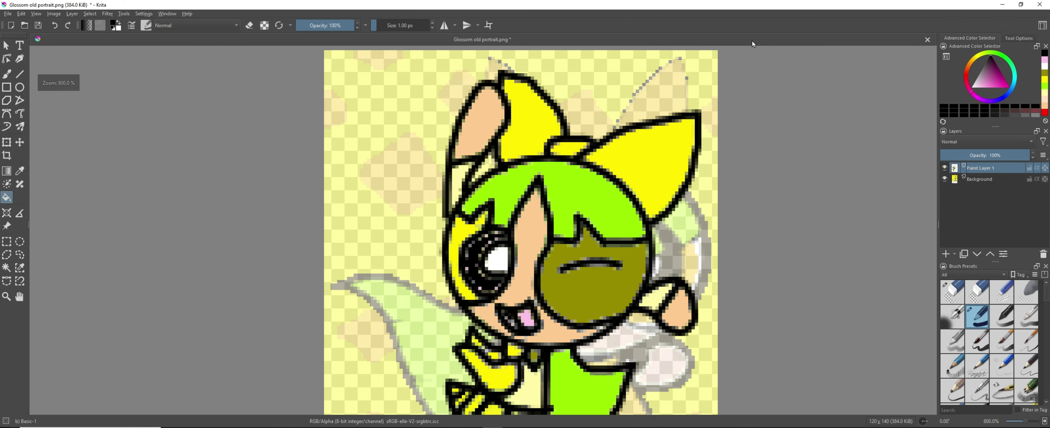
Delete the Background layer holding the old sprite.
scroll(488, 236, "down", 2)
scroll(420, 356, "up", 1)
left_click(7, 14)
right_click(1002, 179)
left_click(990, 231)
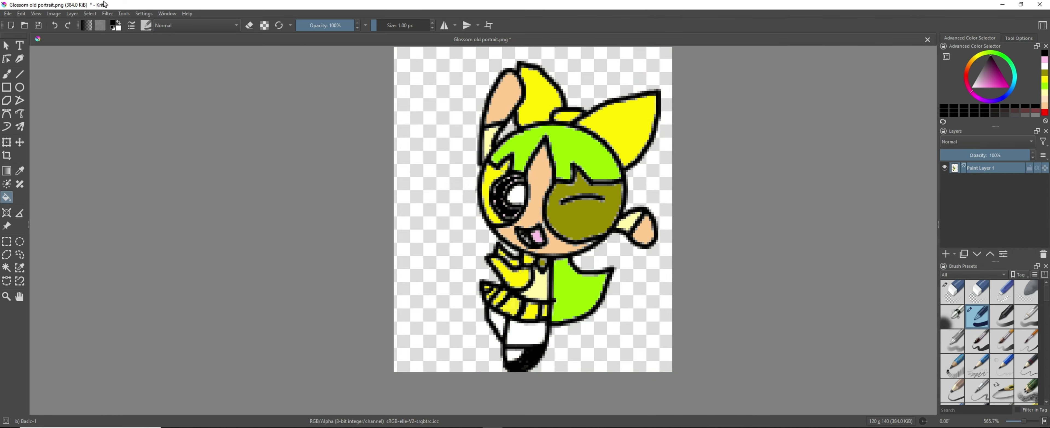
Export the drawing as a PNG named Glossom portrait old, and quit without saving the modified document.
left_click(7, 14)
left_click(30, 90)
type("Glossom portrait")
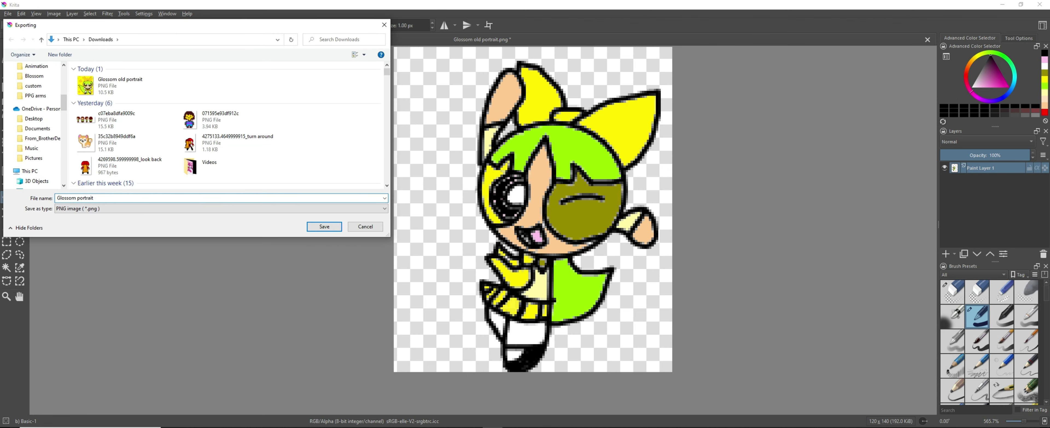
type(" old")
key("Return")
key("Return")
left_click(1039, 4)
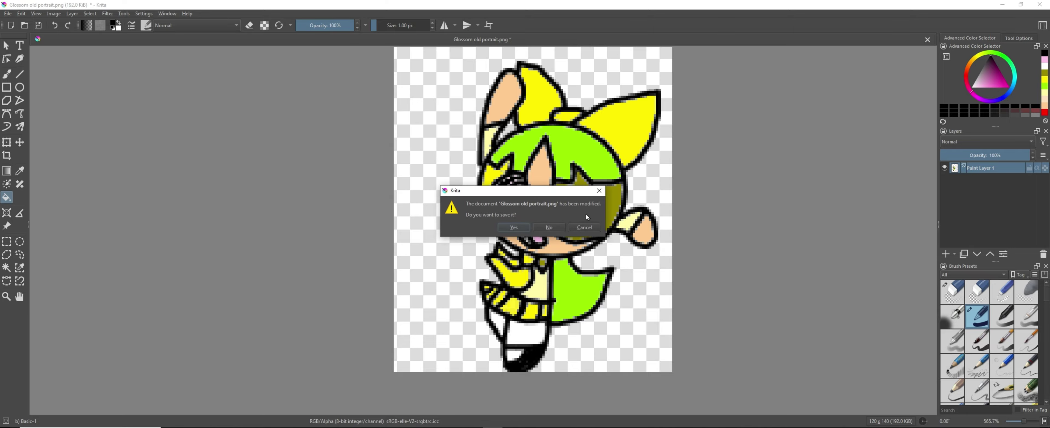
left_click(546, 227)
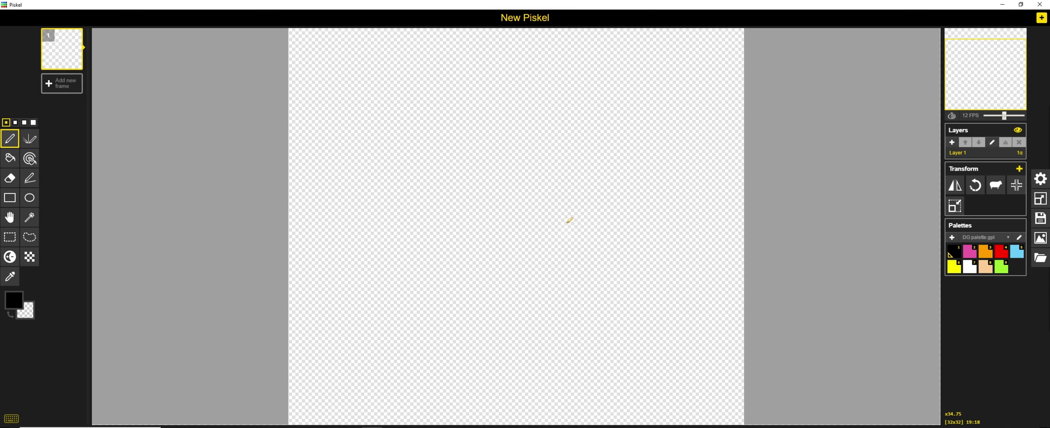
Try drawing a black ellipse on a blank sprite in Piskel, and quit without saving it.
key("c")
left_click_drag(619, 119, 452, 269)
left_click(1040, 4)
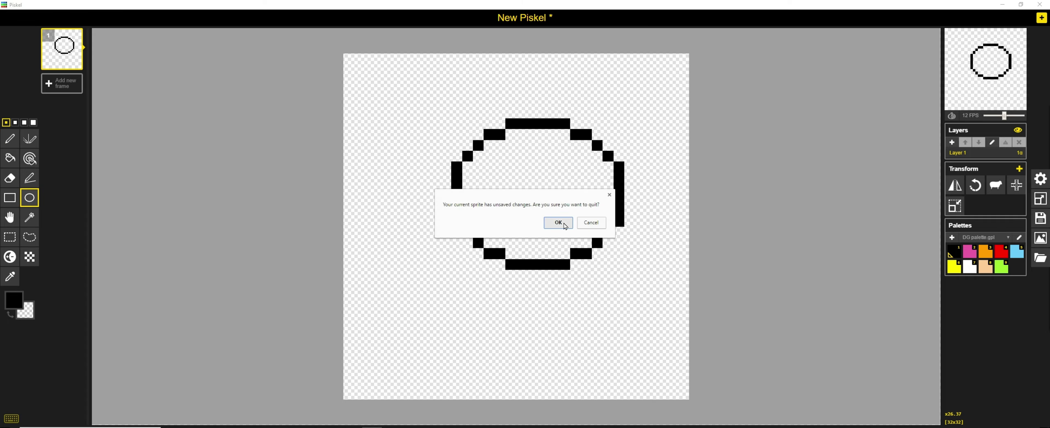
left_click(560, 223)
scroll(536, 334, "down", 8)
mouse_move(525, 426)
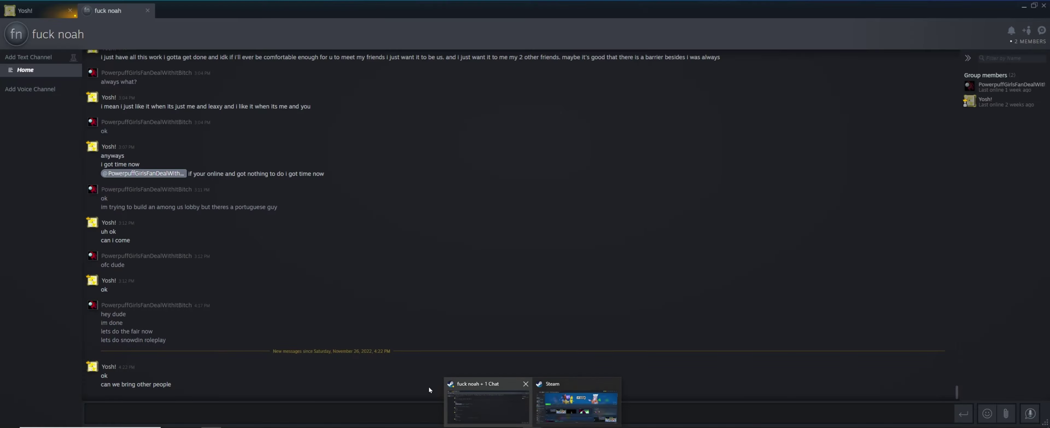
left_click(518, 412)
left_click(39, 11)
left_click(108, 12)
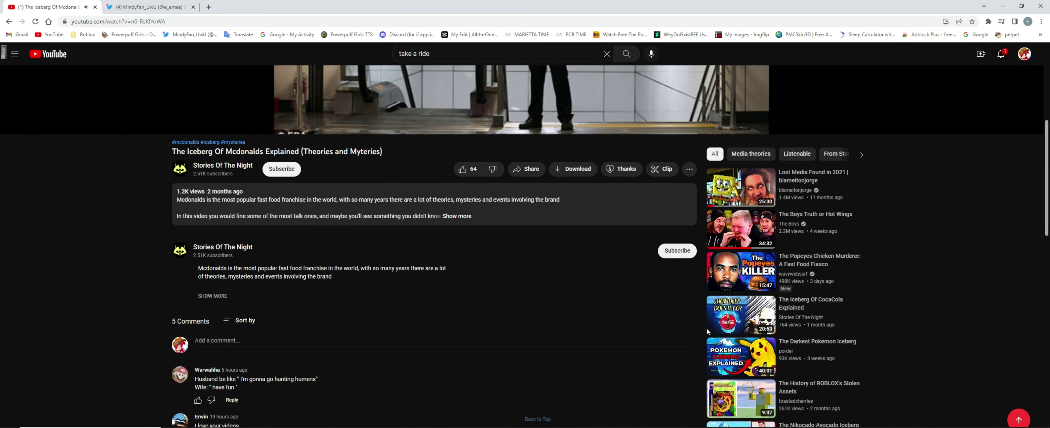
Search YouTube for "iceberg" in the browser.
scroll(393, 64, "down", 1)
left_click(393, 61)
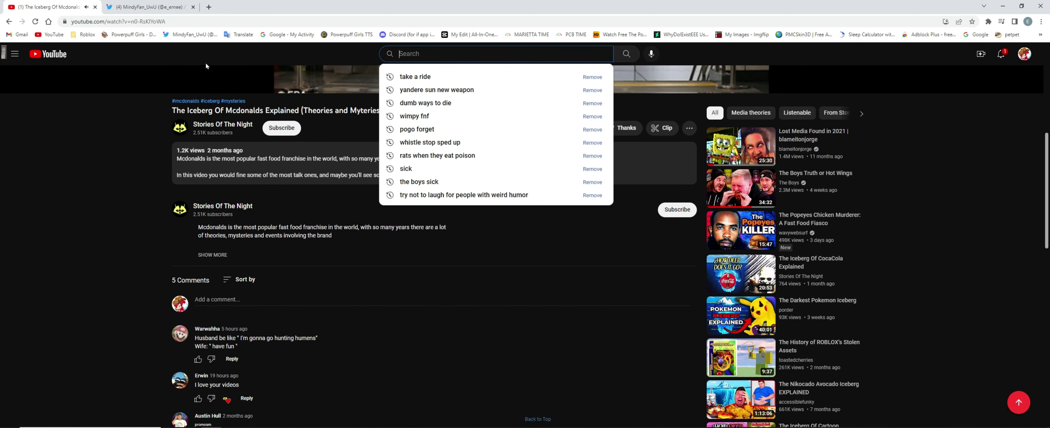
key("ctrl+a")
type("iceberg")
key("Return")
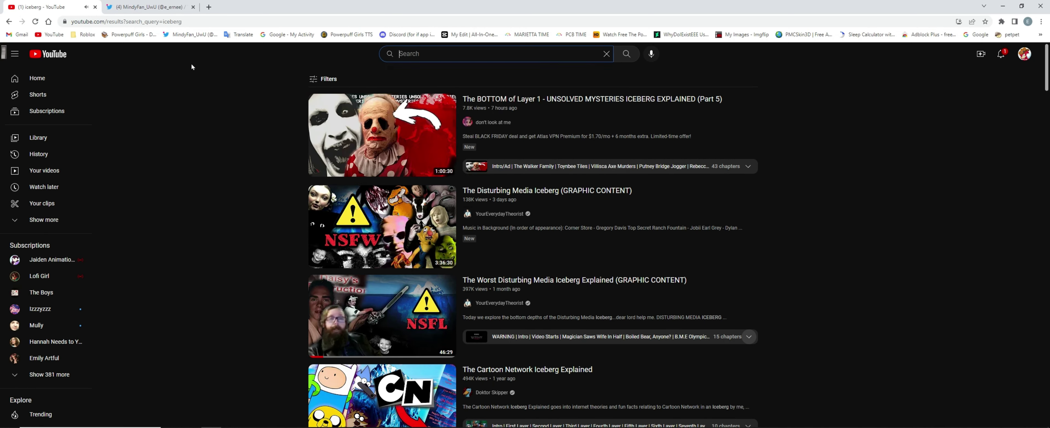
Search YouTube for "ice cap slowed" and open the slowed-down Ice Cap Zone (Act 1) video.
left_click(468, 53)
key("BackSpace")
key("BackSpace")
key("BackSpace")
key("BackSpace")
type("cap ")
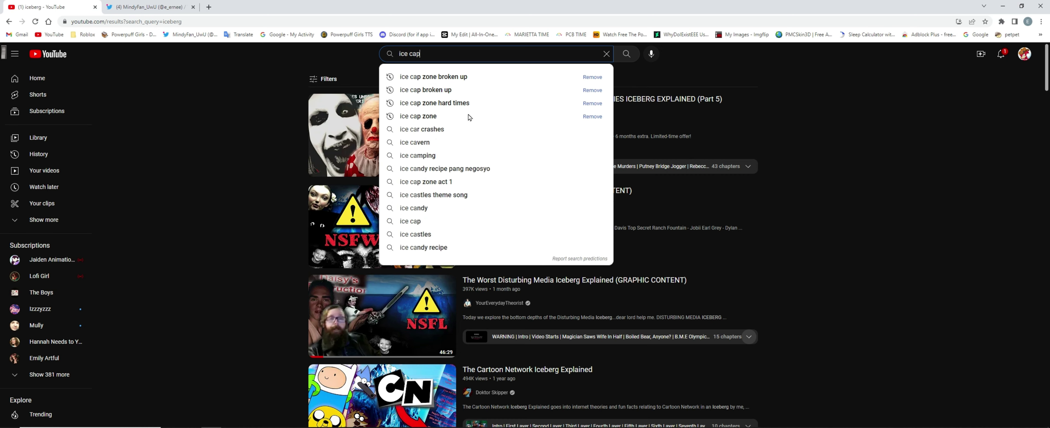
type("slowed")
left_click(432, 80)
scroll(436, 247, "down", 1)
left_click(436, 247)
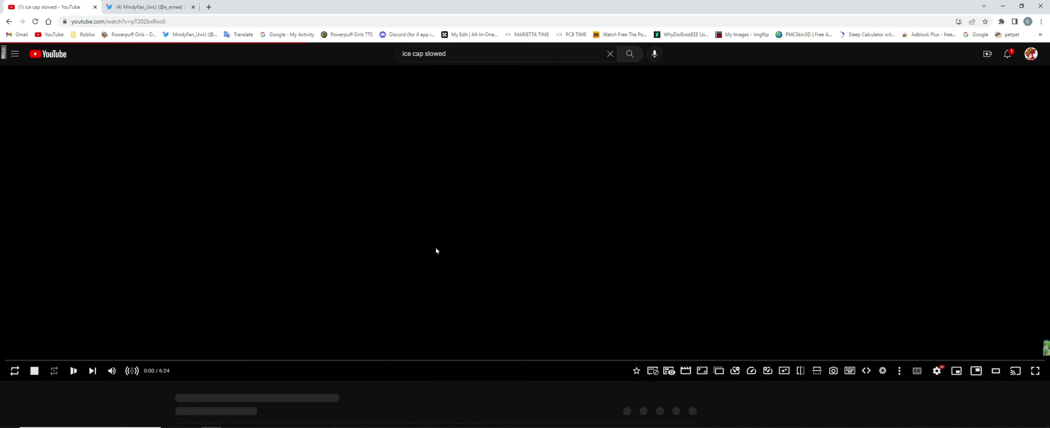
Check the Twitter notifications, view the tweet quoting the Beta designs thread, and return to the home feed.
left_click(155, 4)
left_click(300, 106)
left_click(310, 126)
left_click(550, 130)
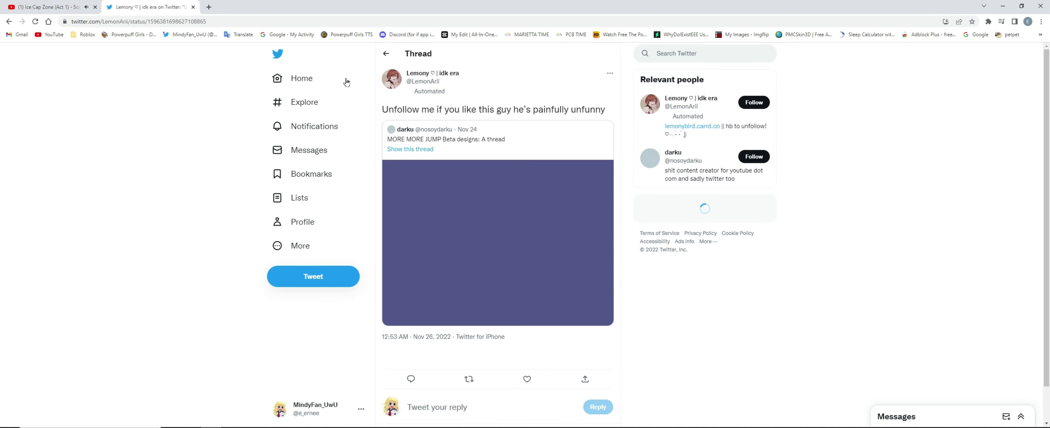
left_click(389, 53)
left_click(299, 245)
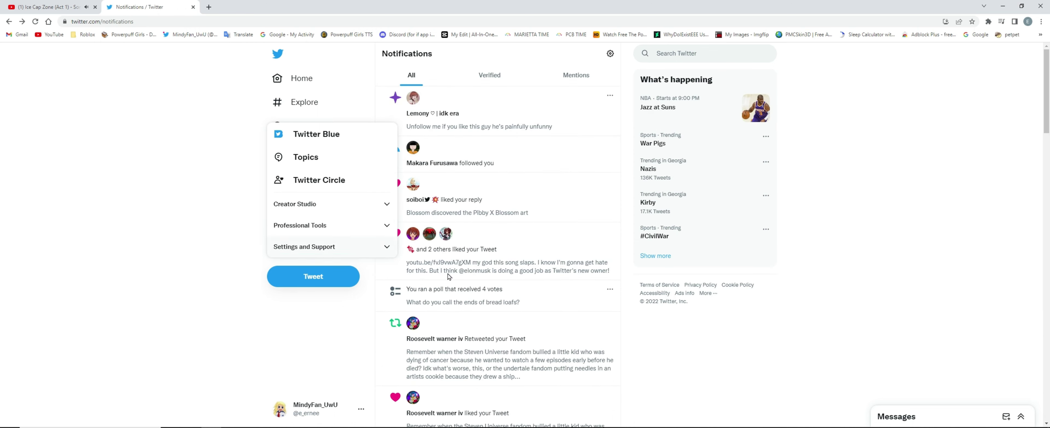
left_click(302, 77)
left_click(302, 77)
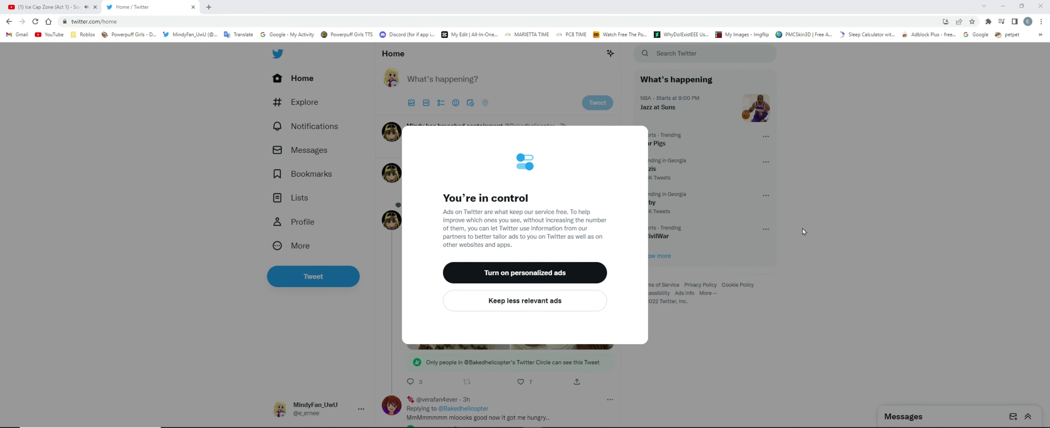
left_click(87, 3)
scroll(673, 292, "down", 5)
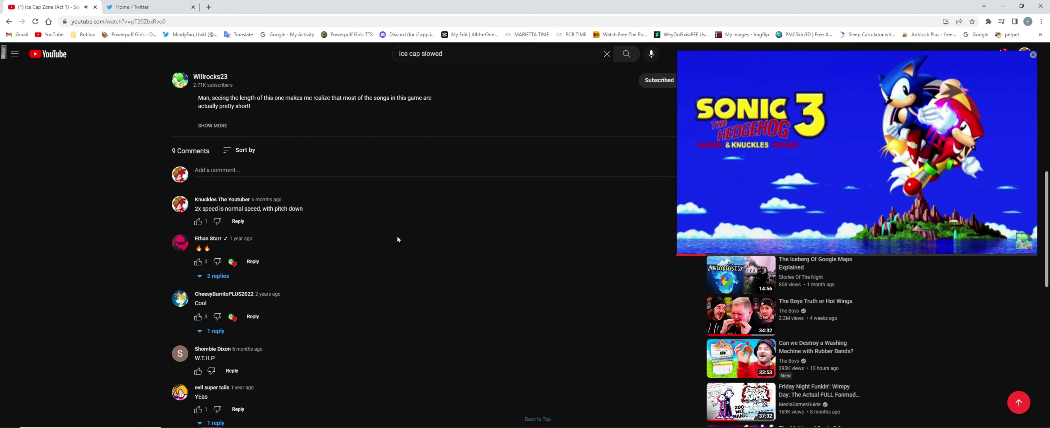
scroll(397, 235, "up", 8)
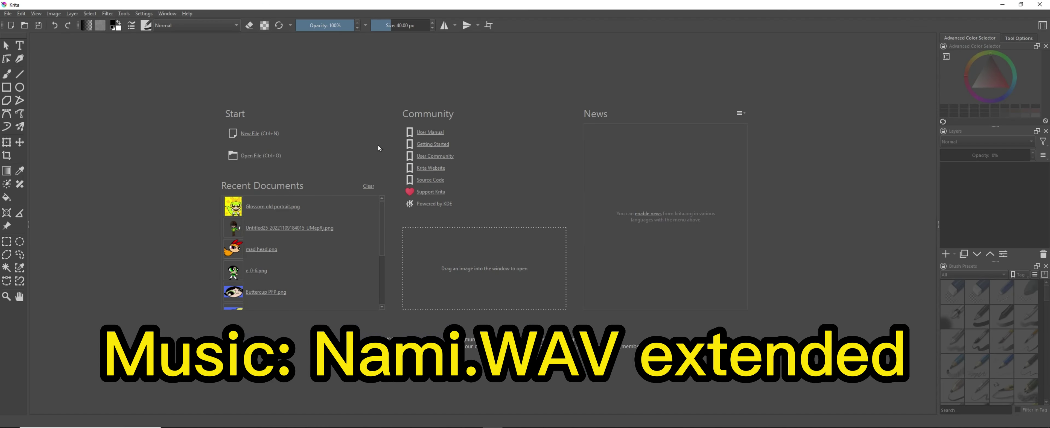
Create a new blank 2,096 x 2,096 px document in Krita, choose the Ellipse tool, and undo the stray brush mark.
key("ctrl+n")
key("Return")
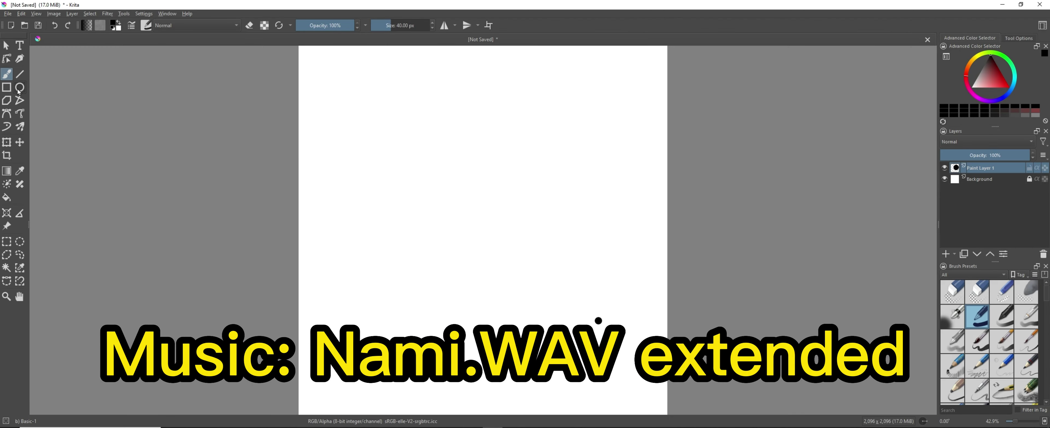
left_click(19, 91)
scroll(408, 285, "down", 3)
scroll(381, 324, "up", 3)
scroll(377, 324, "down", 1)
key("ctrl+z")
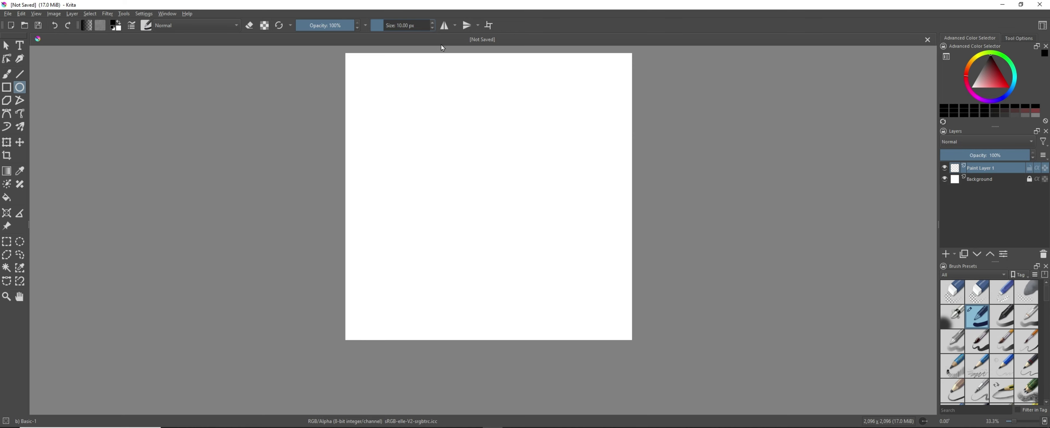
Try a head ellipse about 1,160 px wide with the 10 px brush, and undo it.
left_click_drag(408, 94, 567, 229)
scroll(447, 162, "down", 1)
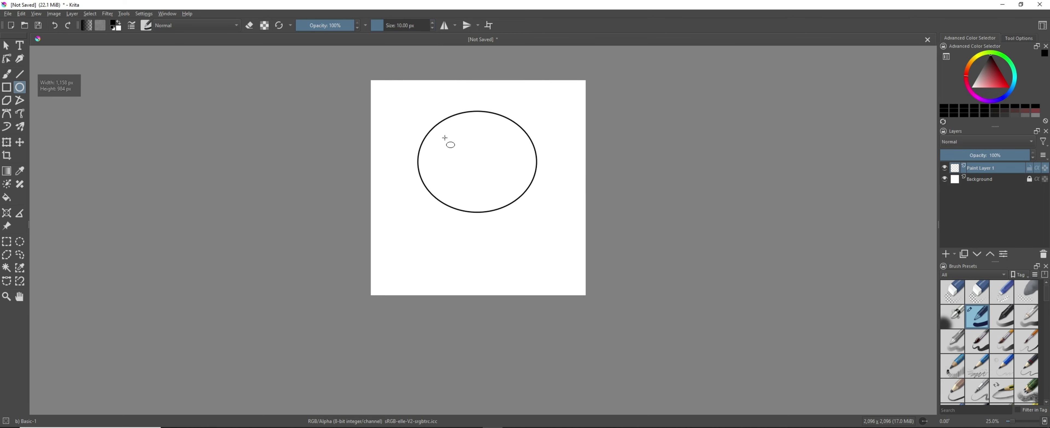
scroll(443, 140, "up", 2)
key("ctrl+z")
key("minus")
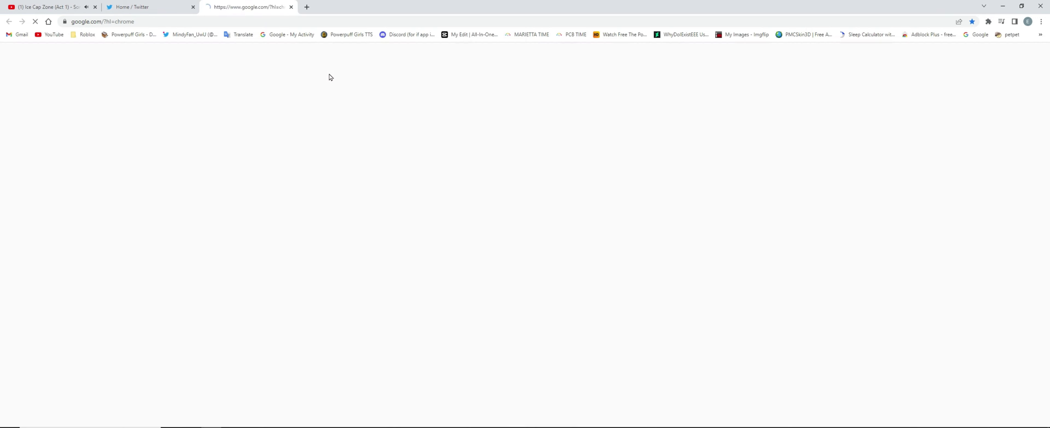
Search Google Images for "buttercup fnf" in the browser to look at reference pictures, and close the search.
type("buttercup fnf")
key("Return")
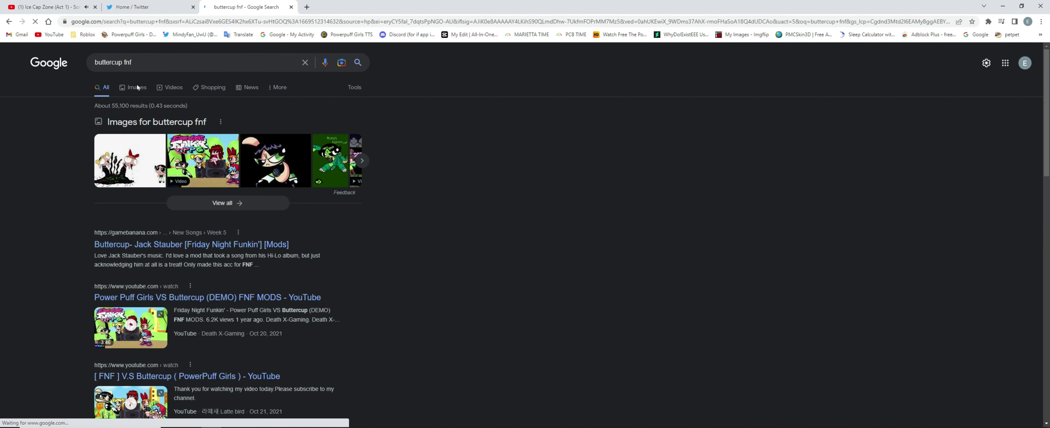
left_click(137, 87)
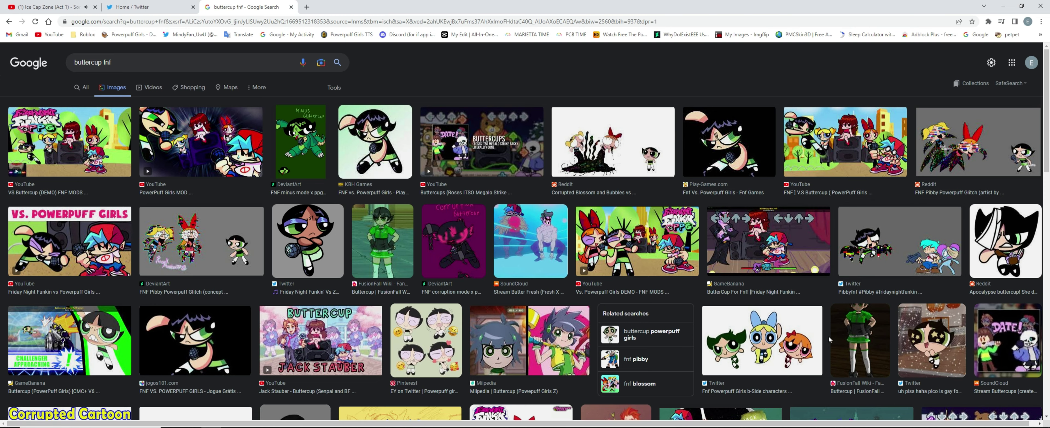
key("ctrl+w")
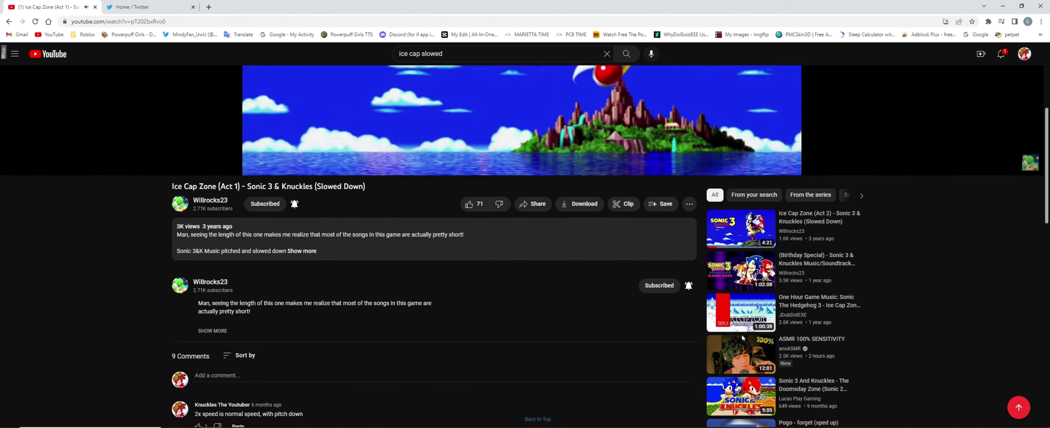
Open the suggested YouTube video ASMR 100% SENSITIVITY.
scroll(741, 337, "down", 2)
left_click(732, 277)
right_click(411, 239)
left_click(454, 251)
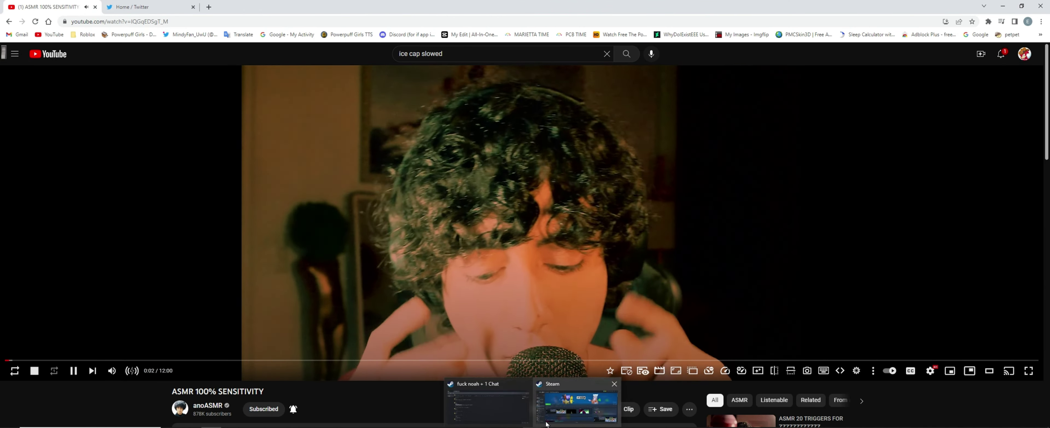
left_click(547, 424)
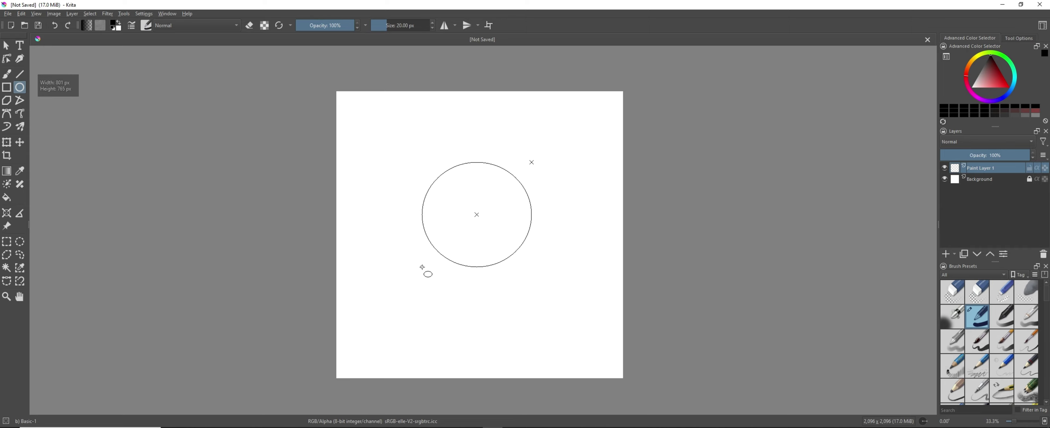
Draw a black head ellipse about 830 px wide and 750 px tall in Krita with the 20 px brush.
left_click_drag(422, 267, 417, 265)
scroll(483, 214, "up", 3)
scroll(492, 82, "down", 5)
scroll(498, 70, "up", 4)
key("b")
scroll(353, 173, "up", 1)
scroll(423, 277, "down", 4)
scroll(426, 317, "up", 1)
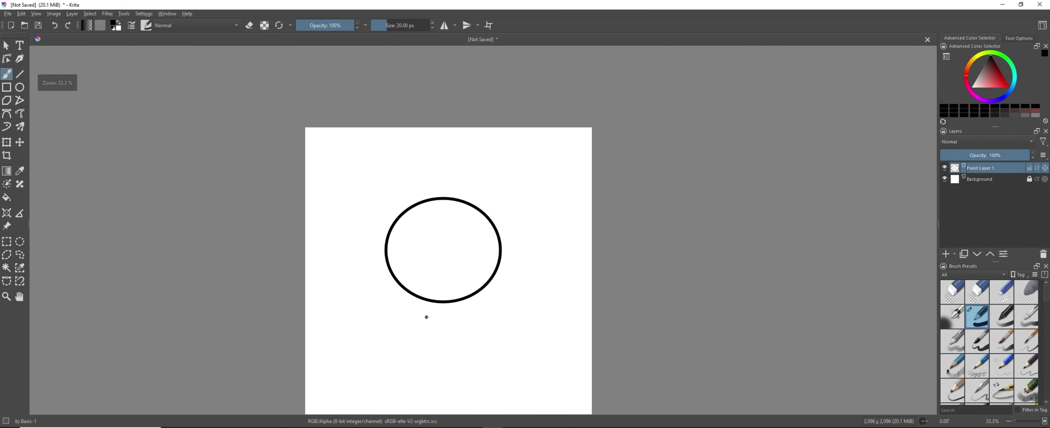
Try several freehand path curves for the body hanging below the head, and undo each one.
scroll(426, 316, "up", 2)
left_click_drag(473, 199, 434, 306)
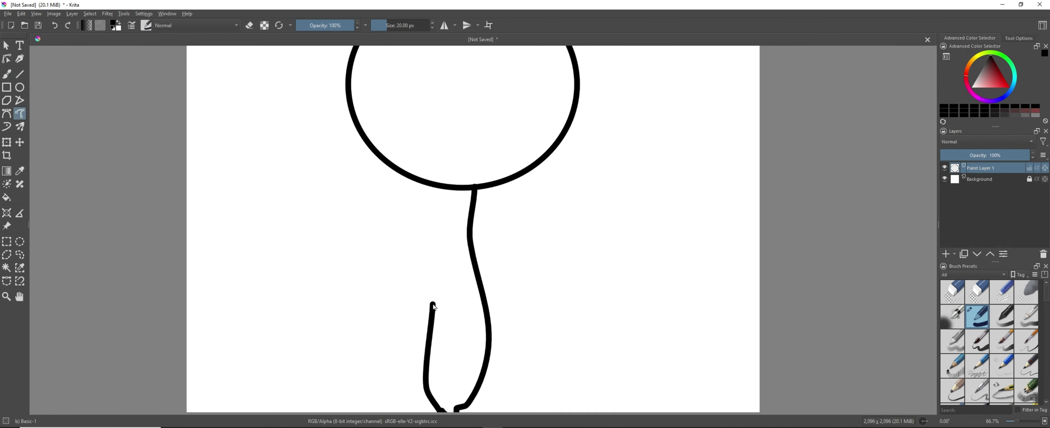
key("ctrl+z")
scroll(421, 264, "up", 2)
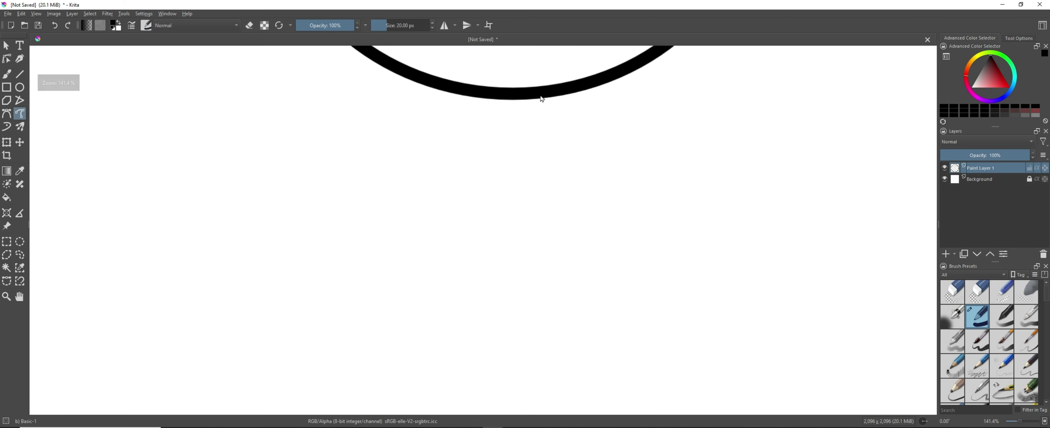
left_click_drag(541, 98, 472, 186)
scroll(478, 200, "down", 3)
scroll(476, 215, "up", 2)
key("ctrl+z")
left_click_drag(527, 113, 512, 268)
key("ctrl+z")
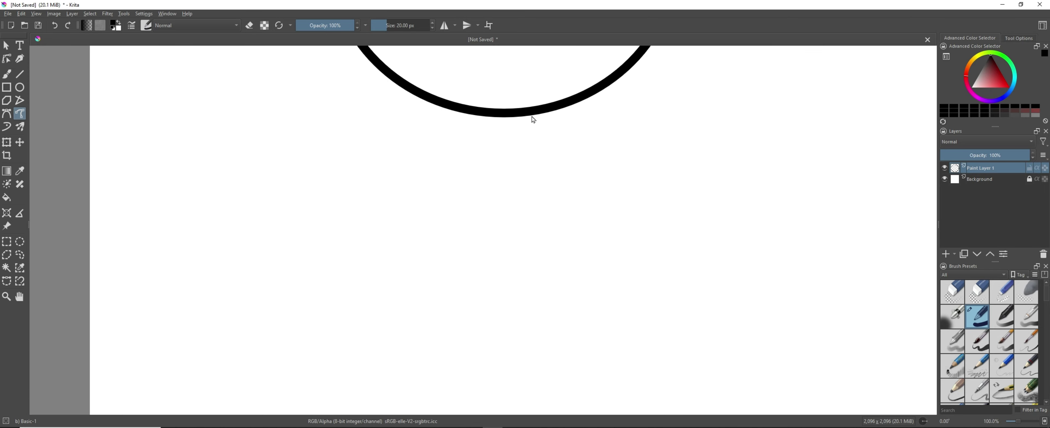
Try a narrow looped body outline below the head with an extra inner stroke, and undo the inner stroke.
scroll(473, 187, "down", 3)
scroll(482, 196, "up", 2)
left_click_drag(464, 223, 434, 290)
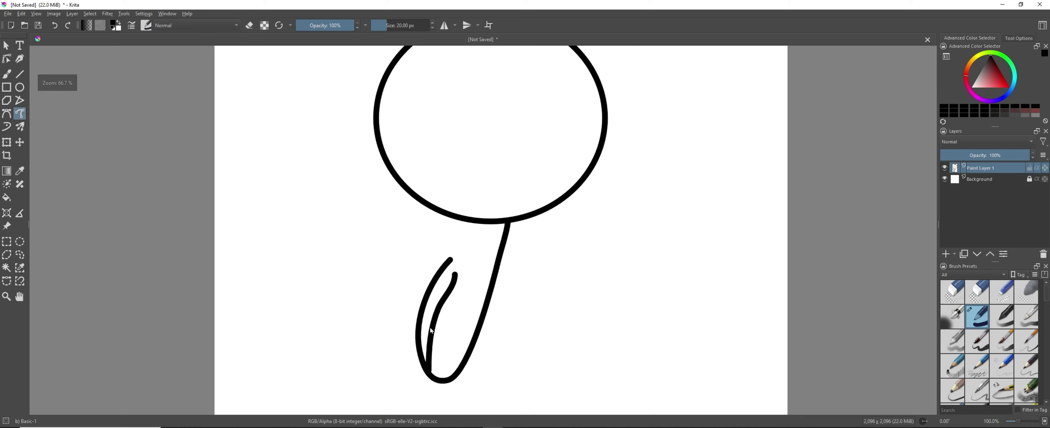
scroll(434, 290, "up", 2)
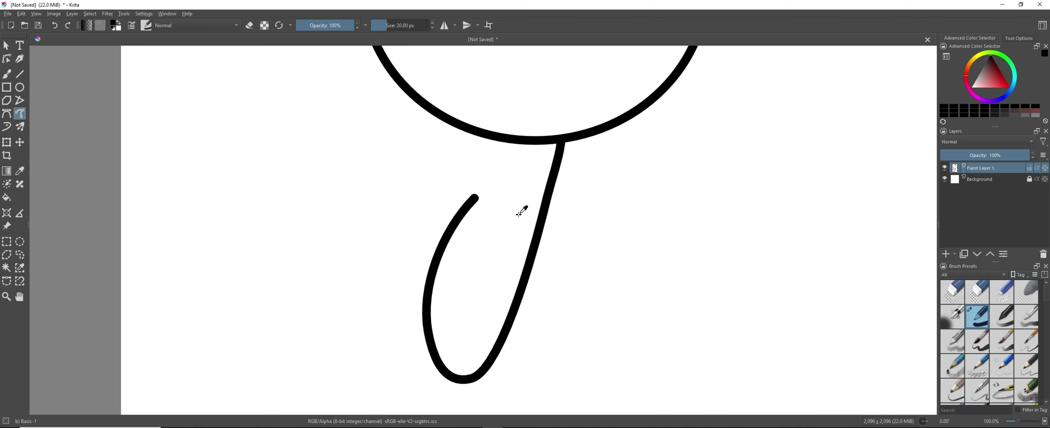
key("ctrl+z")
Add a paint layer, try redrawing the body outline below the head, and undo the attempts.
left_click(945, 254)
mouse_move(561, 143)
left_mouse_down()
mouse_move(426, 314)
mouse_move(482, 213)
mouse_move(435, 233)
mouse_move(498, 209)
mouse_move(439, 260)
mouse_move(525, 190)
left_mouse_up()
key("ctrl+z")
key("ctrl+z")
key("ctrl+z")
key("ctrl+z")
mouse_move(586, 139)
left_mouse_down()
mouse_move(533, 290)
mouse_move(526, 221)
mouse_move(444, 245)
mouse_move(545, 220)
left_mouse_up()
key("ctrl+z")
key("ctrl+z")
Try wider body curves sweeping down from the head's lower edge, and undo them.
scroll(545, 218, "down", 1)
scroll(518, 244, "up", 2)
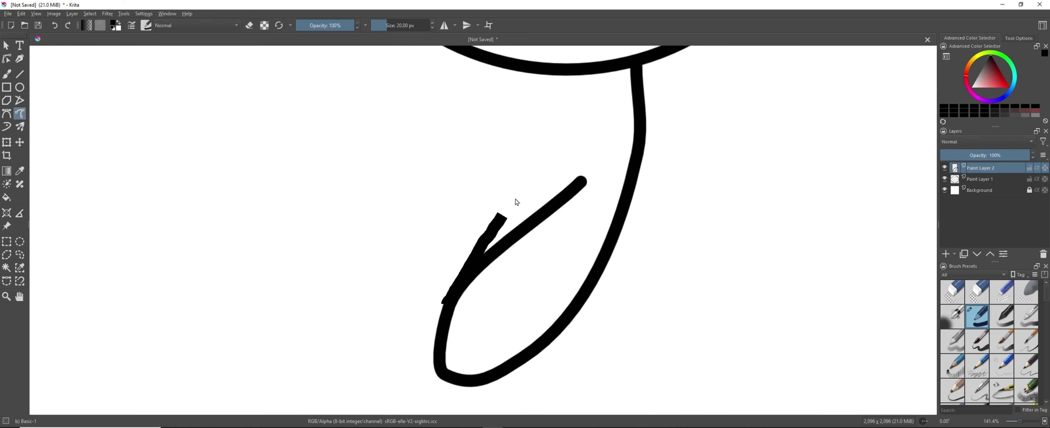
key("ctrl+z")
mouse_move(631, 64)
left_mouse_down()
mouse_move(590, 136)
mouse_move(591, 185)
left_mouse_up()
key("ctrl+z")
key("ctrl+z")
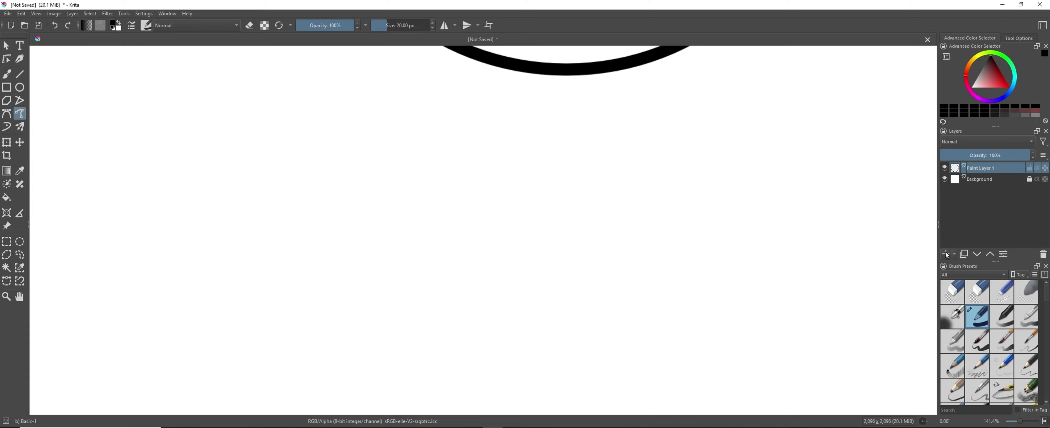
mouse_move(618, 70)
left_mouse_down()
mouse_move(475, 382)
mouse_move(615, 127)
mouse_move(579, 152)
mouse_move(590, 143)
left_mouse_up()
key("ctrl+z")
key("ctrl+z")
key("ctrl+z")
Try a rounder body loop curling back toward the head's underside on the new layer, and undo it.
mouse_move(624, 68)
left_mouse_down()
mouse_move(432, 253)
mouse_move(547, 159)
mouse_move(457, 249)
left_mouse_up()
scroll(554, 161, "down", 5)
scroll(568, 146, "up", 4)
key("ctrl+z")
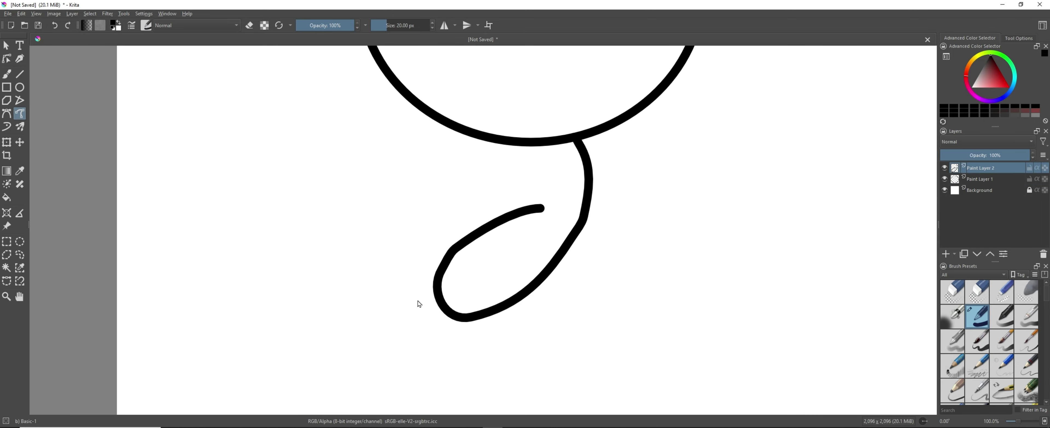
scroll(419, 303, "down", 3)
scroll(448, 302, "up", 3)
key("ctrl+z")
Draw a looped body outline from the head's underside and erase its protruding start with the Eraser Circle preset.
mouse_move(526, 143)
left_mouse_down()
mouse_move(391, 287)
mouse_move(489, 229)
left_mouse_up()
scroll(486, 224, "down", 2)
scroll(469, 218, "up", 3)
right_click(551, 133)
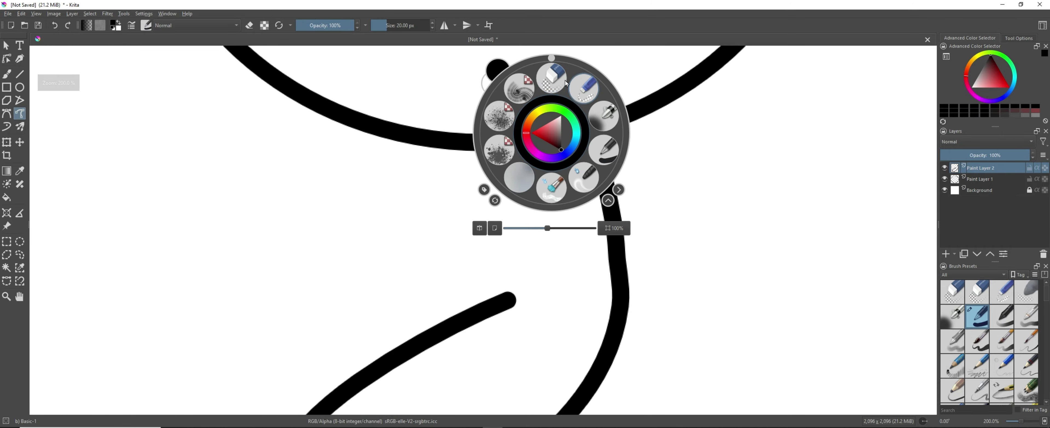
left_click(564, 82)
key("1")
scroll(564, 241, "up", 2)
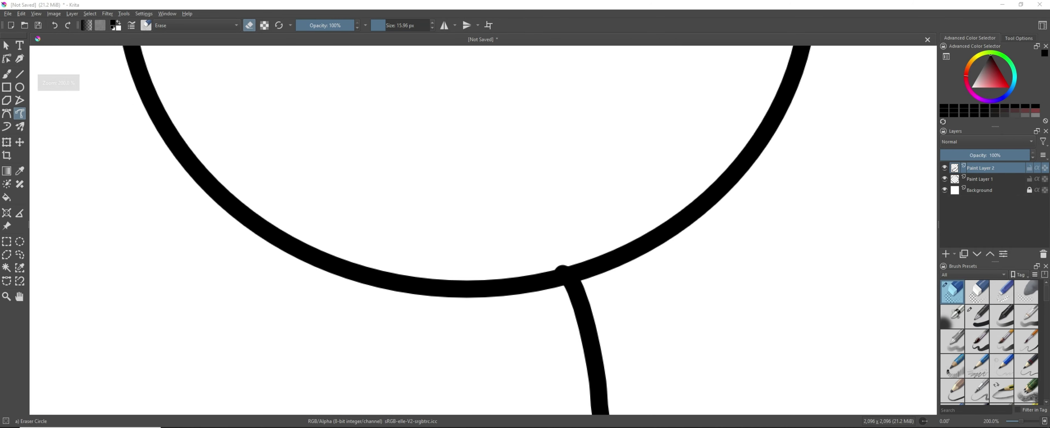
scroll(582, 207, "down", 3)
scroll(569, 298, "up", 1)
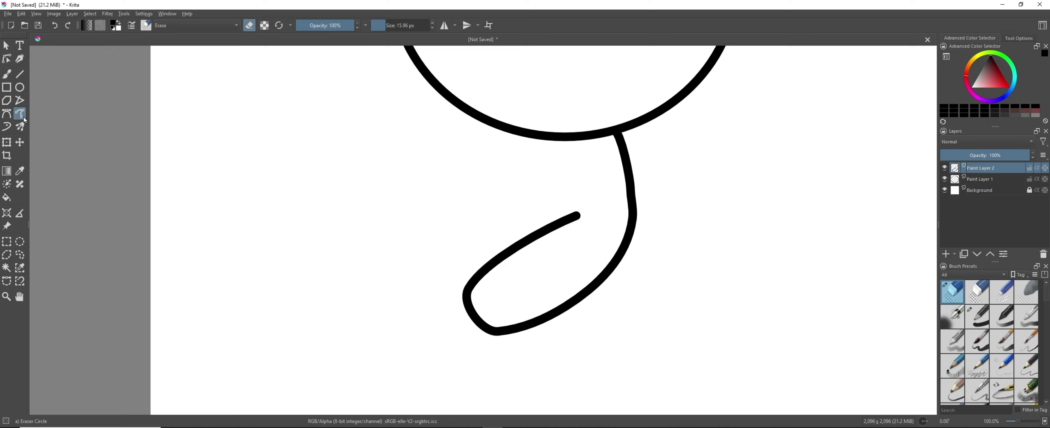
Draw the left body contour with the Basic-1 brush, curving from the head's underside down to the looped outline.
scroll(382, 163, "up", 2)
scroll(627, 343, "down", 2)
key("ctrl+z")
scroll(693, 284, "up", 2)
left_click(972, 316)
left_click_drag(662, 179, 579, 387)
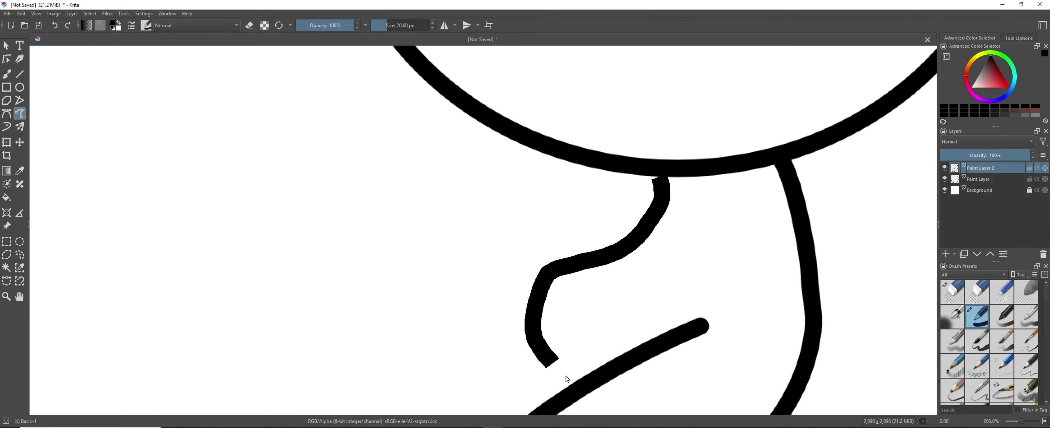
scroll(593, 402, "down", 5)
scroll(609, 410, "up", 5)
scroll(619, 227, "down", 2)
key("ctrl+z")
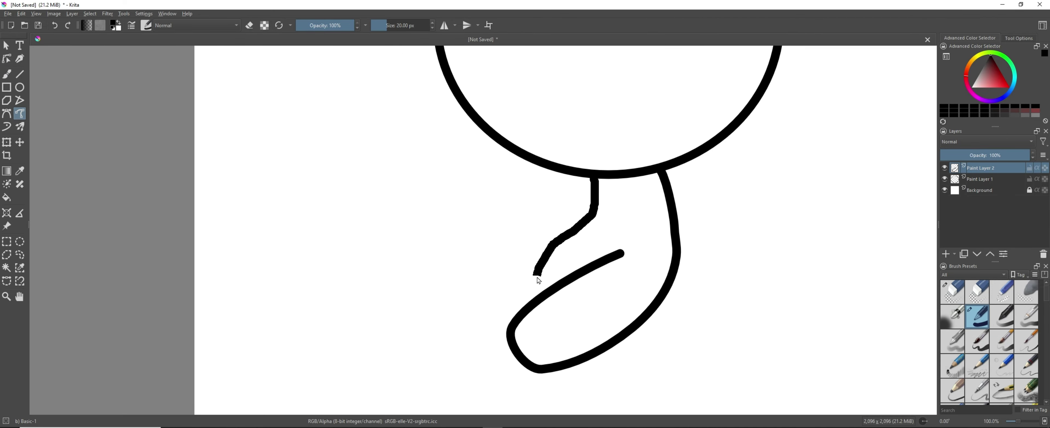
left_click_drag(537, 277, 546, 294)
scroll(581, 285, "down", 3)
scroll(625, 262, "up", 1)
scroll(553, 274, "up", 2)
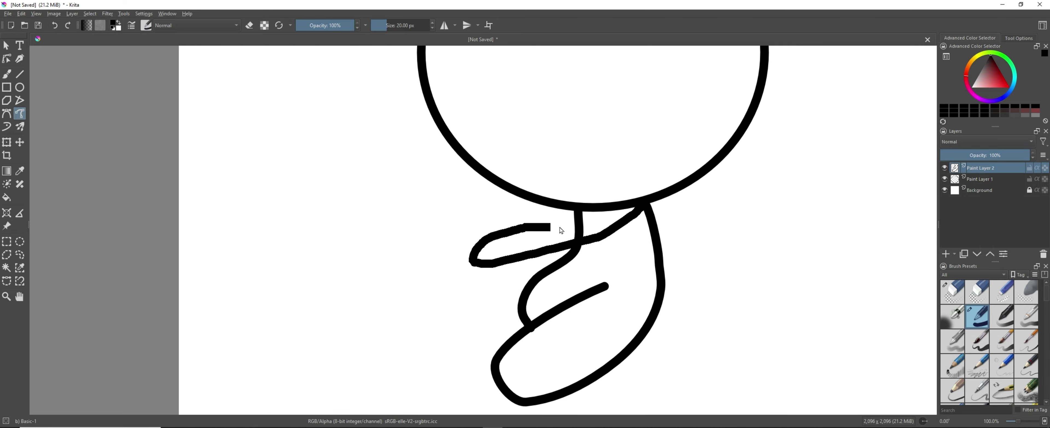
Add a paint layer and try a looped arm extending left below the head, undoing the attempts.
left_click_drag(562, 230, 575, 229)
scroll(612, 208, "up", 2)
scroll(580, 263, "down", 5)
key("ctrl+z")
scroll(575, 279, "up", 4)
left_click_drag(657, 175, 578, 176)
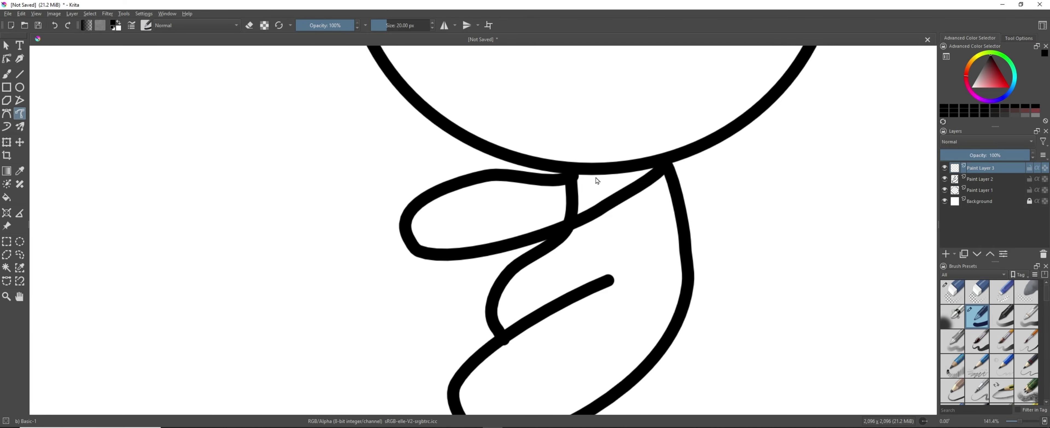
key("ctrl+z")
Try redrawing the left arm loop with an extra stroke along its upper edge, and undo both strokes.
scroll(593, 181, "up", 1)
mouse_move(690, 166)
left_mouse_down()
mouse_move(410, 225)
mouse_move(605, 174)
left_mouse_up()
scroll(614, 170, "down", 1)
scroll(438, 214, "up", 1)
left_click_drag(424, 228, 532, 125)
scroll(574, 130, "down", 1)
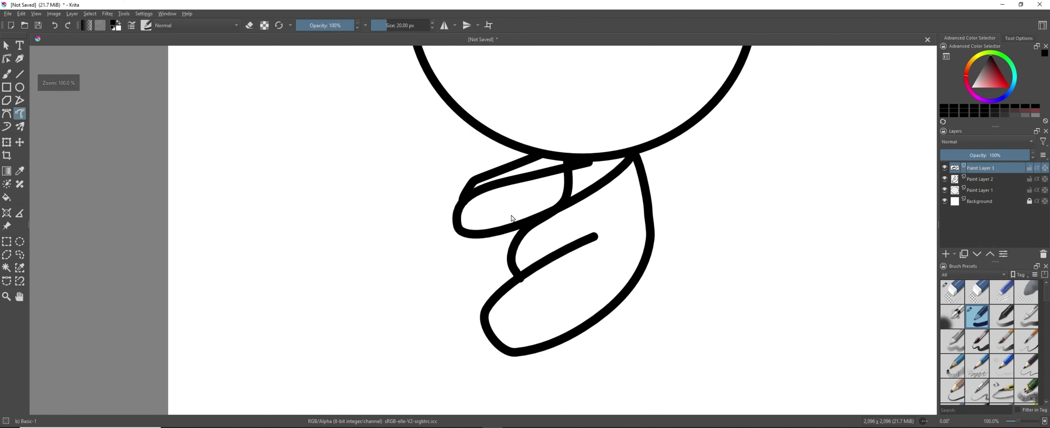
key("ctrl+z")
scroll(674, 140, "up", 3)
key("ctrl+z")
Draw a looped arm sweeping down to the right from the head's underside, undoing the rejected versions.
mouse_move(381, 196)
left_mouse_down()
mouse_move(817, 350)
mouse_move(469, 188)
mouse_move(391, 190)
mouse_move(740, 264)
mouse_move(510, 197)
left_mouse_up()
key("ctrl+z")
key("ctrl+z")
scroll(558, 221, "down", 3)
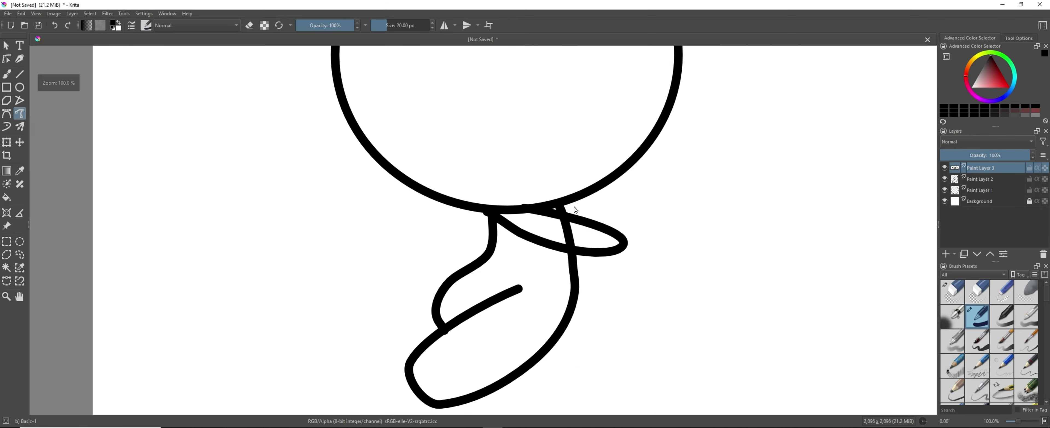
scroll(571, 209, "up", 3)
key("ctrl+z")
mouse_move(352, 218)
left_mouse_down()
mouse_move(568, 229)
mouse_move(540, 220)
left_mouse_up()
scroll(662, 234, "down", 3)
scroll(671, 238, "up", 2)
left_click_drag(700, 391, 614, 240)
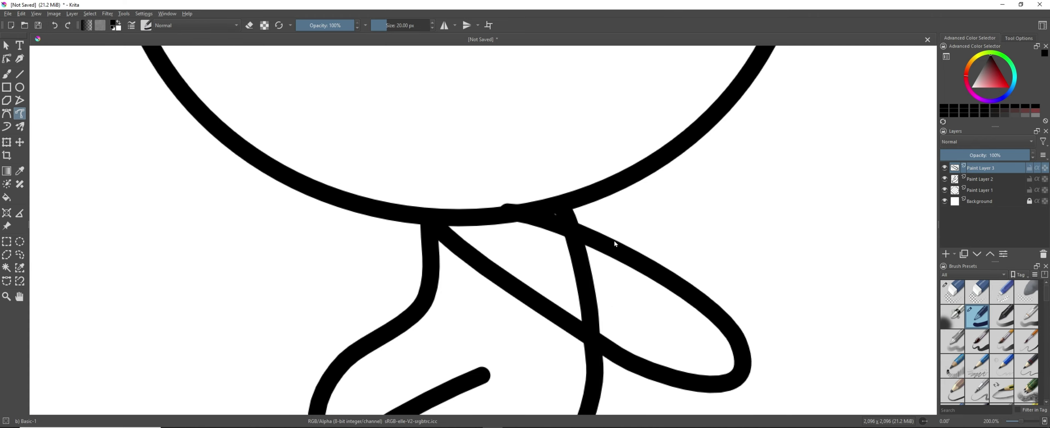
Erase the stray stroke end where the arm loop meets the head outline.
scroll(500, 152, "up", 2)
key("e")
left_click_drag(528, 180, 500, 178)
scroll(581, 170, "down", 4)
scroll(734, 118, "up", 1)
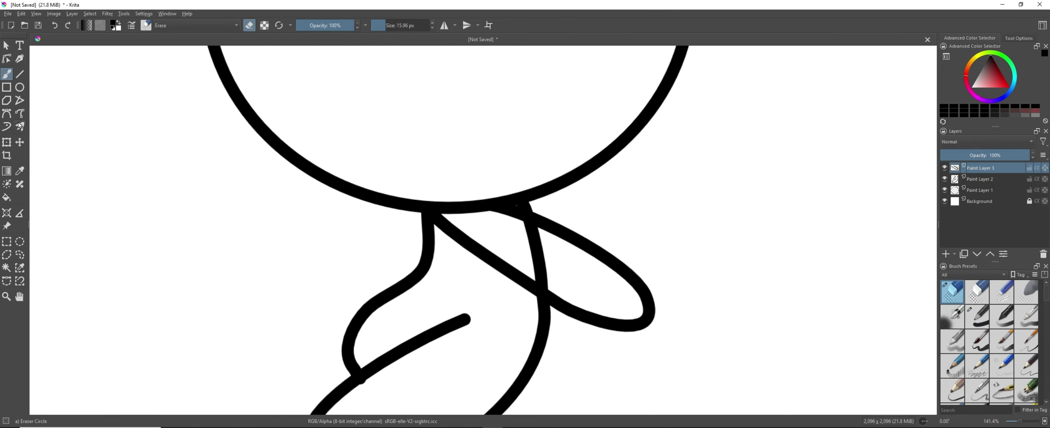
Add another paint layer and try an outer arc along the arm loop's upper edge, undoing each attempt.
left_click(20, 113)
scroll(525, 326, "down", 1)
scroll(613, 302, "up", 3)
left_click_drag(606, 294, 469, 134)
key("ctrl+z")
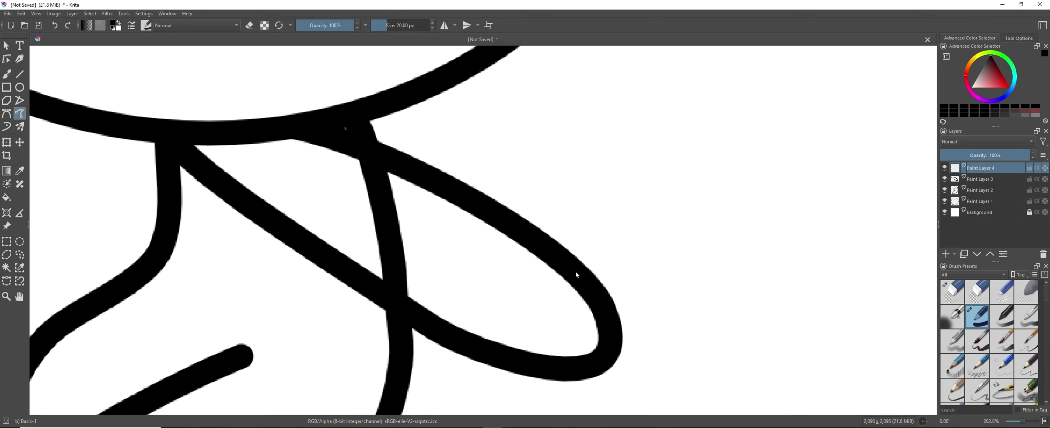
left_click_drag(575, 272, 393, 94)
key("ctrl+z")
mouse_move(375, 120)
left_mouse_down()
mouse_move(582, 274)
mouse_move(558, 237)
left_mouse_up()
key("ctrl+z")
key("ctrl+z")
Draw a second arc from the head's underside to the tip of the arm loop on the new layer.
scroll(306, 105, "down", 1)
scroll(348, 108, "up", 1)
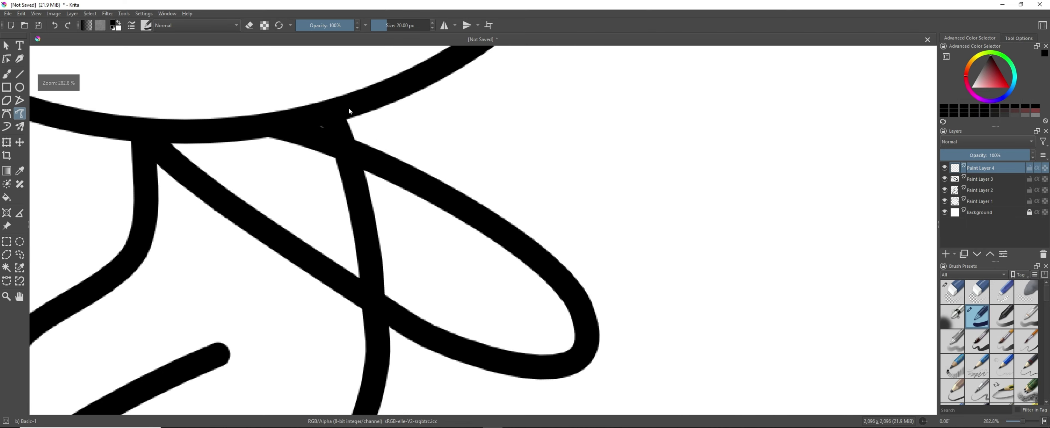
key("ctrl+z")
mouse_move(351, 113)
left_mouse_down()
mouse_move(588, 300)
mouse_move(339, 119)
mouse_move(570, 282)
left_mouse_up()
key("ctrl+z")
scroll(554, 299, "down", 6)
scroll(535, 303, "up", 3)
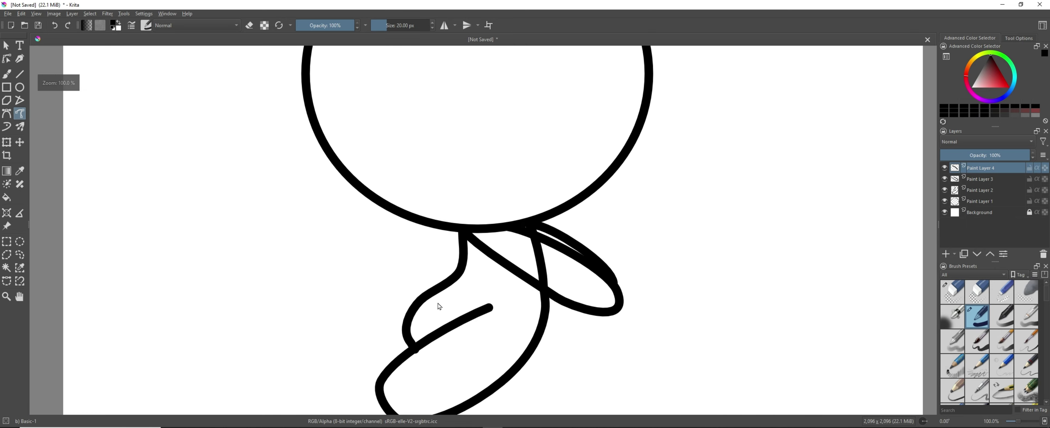
Hide Paint Layer 4 and Paint Layer 3, and add a new paint layer above Paint Layer 2.
scroll(432, 281, "up", 2)
scroll(856, 224, "up", 1)
left_click(977, 180)
left_click(977, 189)
scroll(591, 287, "down", 1)
scroll(404, 252, "up", 1)
left_click(955, 178)
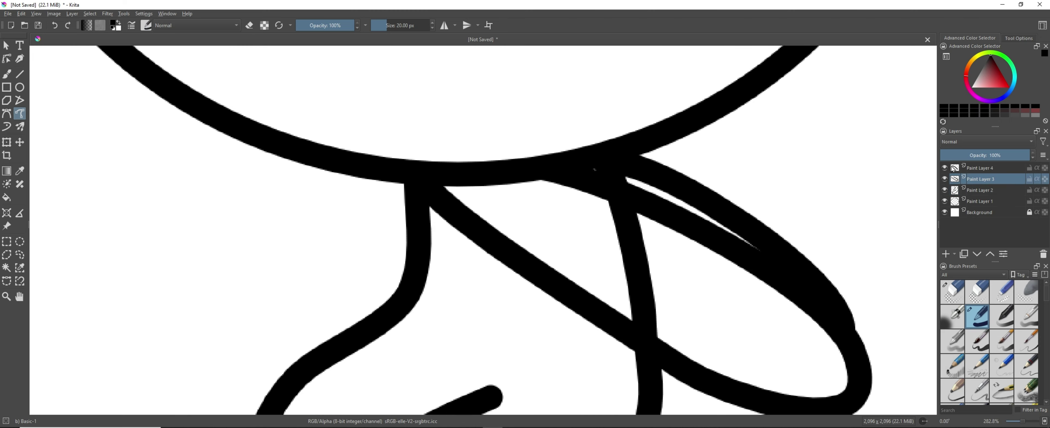
left_click(944, 168)
left_click(945, 178)
left_click(945, 254)
Draw the skirt's waistline and curved hem across the body on the new layer.
scroll(593, 256, "down", 3)
scroll(497, 307, "up", 2)
left_click_drag(563, 238, 582, 251)
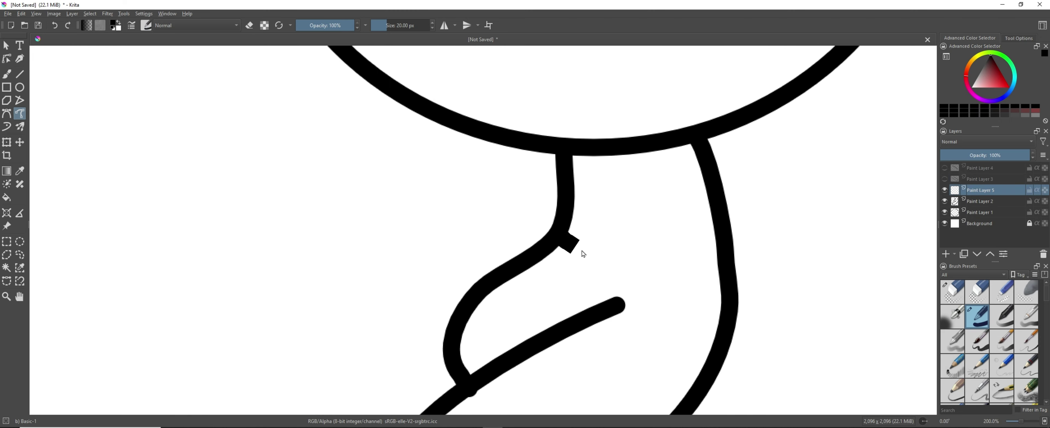
left_click_drag(511, 227, 491, 219)
left_click_drag(492, 220, 728, 316)
scroll(728, 317, "down", 2)
key("ctrl+z")
scroll(751, 378, "up", 3)
key("ctrl+z")
Draw the skirt's flared right side, closing the shape between the waistline and the hem.
mouse_move(353, 69)
left_mouse_down()
mouse_move(609, 322)
mouse_move(382, 195)
left_mouse_up()
key("ctrl+z")
scroll(431, 238, "down", 2)
scroll(417, 206, "down", 3)
scroll(572, 228, "up", 3)
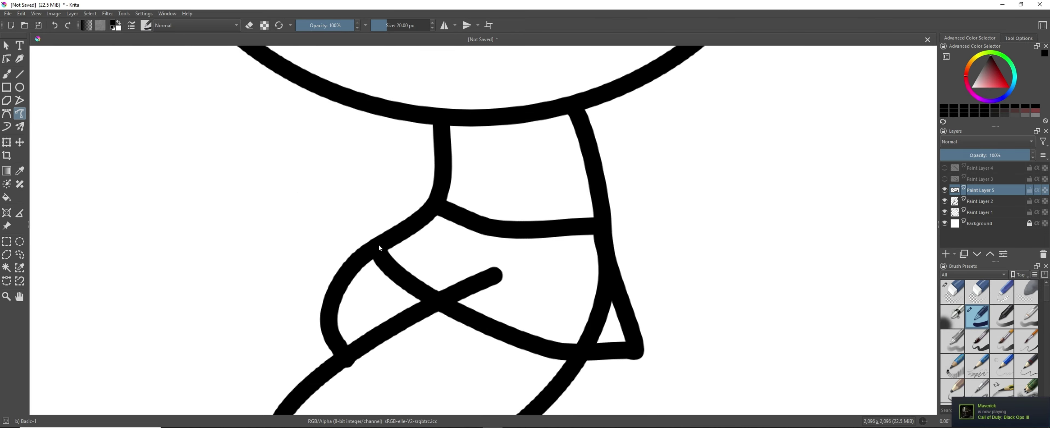
key("ctrl+z")
scroll(379, 253, "down", 1)
scroll(359, 243, "up", 2)
left_click_drag(400, 241, 451, 203)
scroll(453, 214, "down", 3)
Switch to the browser, save the open YouTube video to the ASMR playlist, and return to Krita.
key("alt+Tab")
scroll(297, 213, "down", 7)
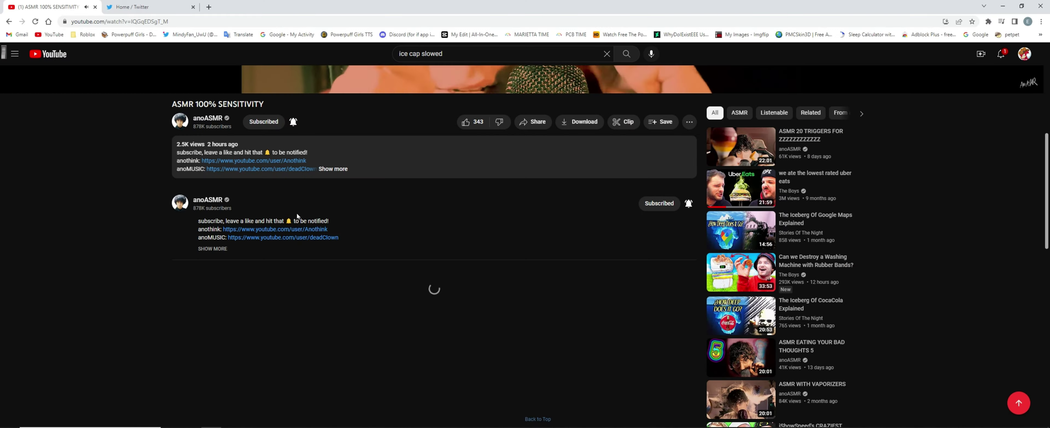
scroll(311, 293, "up", 4)
left_click(660, 285)
left_click(579, 213)
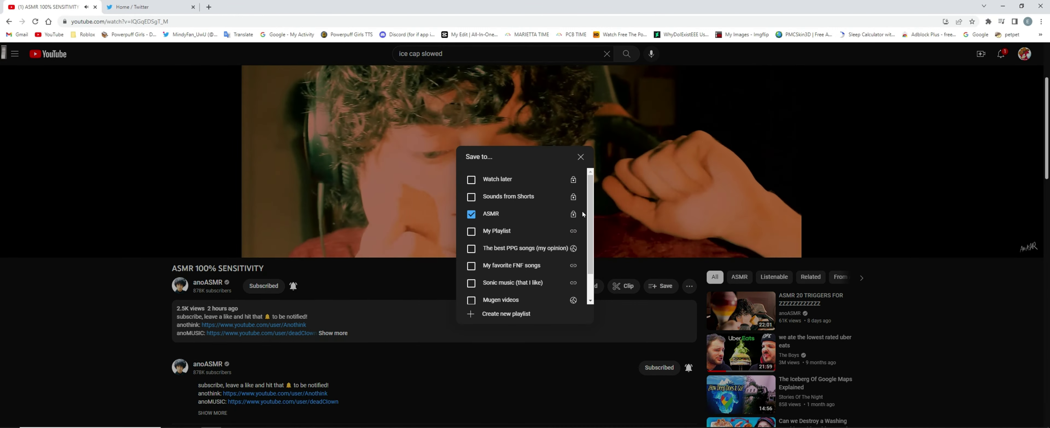
left_click(583, 158)
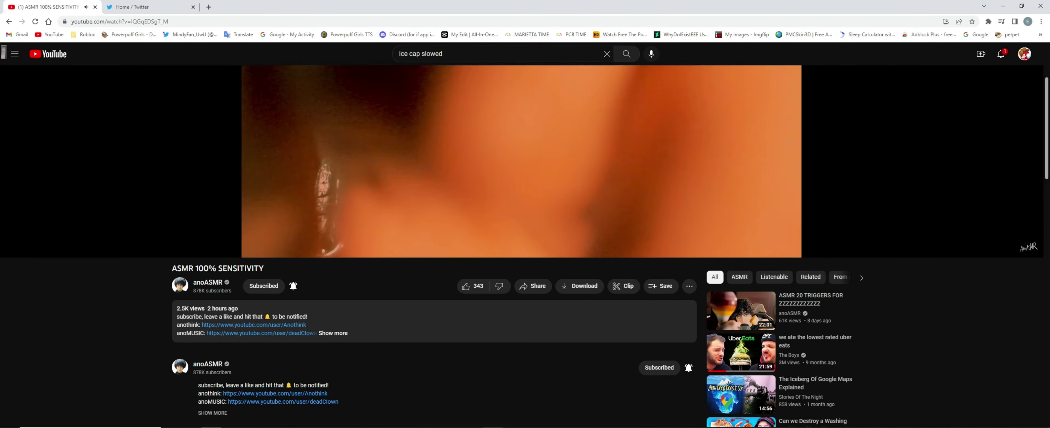
key("alt+Tab")
Draw curved pleat lines between the skirt's waistline and hem.
scroll(443, 232, "down", 2)
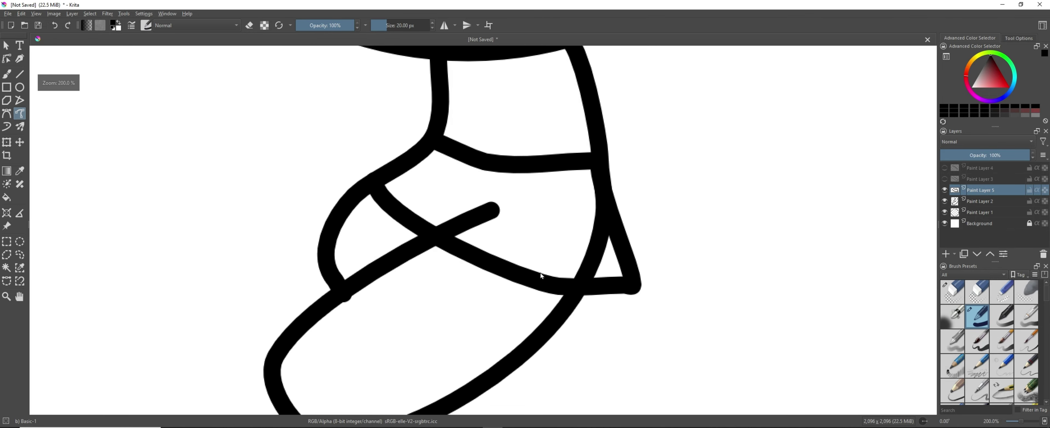
left_click_drag(446, 172, 460, 158)
scroll(452, 163, "up", 2)
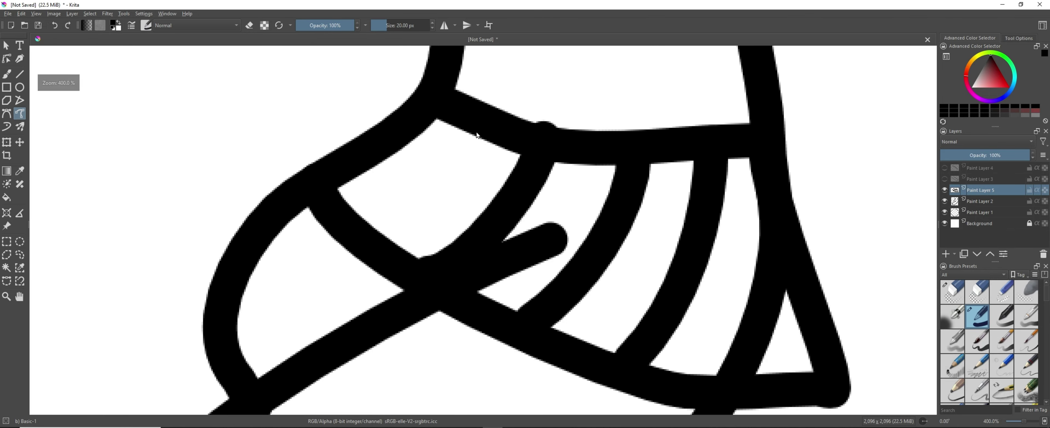
Erase the pleat end protruding above the waistline and complete the leftmost pleat.
right_click(571, 133)
left_click(549, 89)
scroll(546, 93, "up", 3)
left_click_drag(526, 183, 551, 188)
scroll(593, 200, "down", 6)
scroll(597, 254, "up", 3)
Add a paint layer above the skirt and draw a zigzag collar beneath the head with the Basic-1 brush.
key("Page_Down")
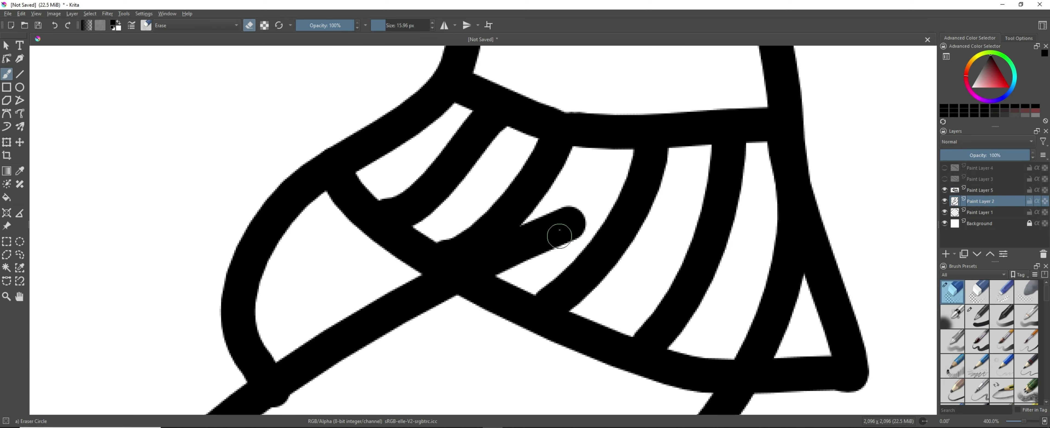
scroll(444, 237, "down", 3)
scroll(459, 136, "up", 3)
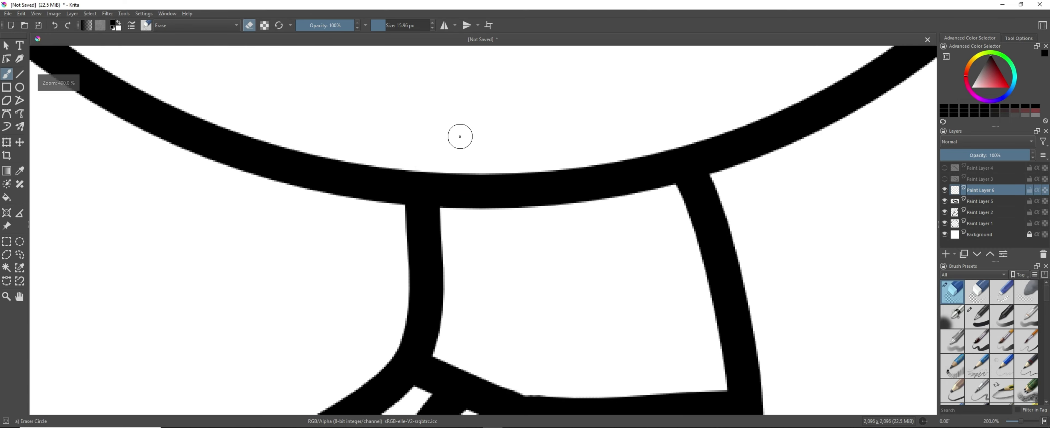
right_click(461, 137)
left_click(477, 189)
scroll(628, 225, "down", 3)
scroll(593, 236, "up", 3)
left_click_drag(599, 173, 745, 173)
mouse_move(590, 190)
left_mouse_down()
mouse_move(503, 255)
mouse_move(573, 254)
left_mouse_up()
scroll(537, 271, "down", 4)
scroll(517, 253, "up", 2)
key("ctrl+z")
scroll(520, 246, "up", 3)
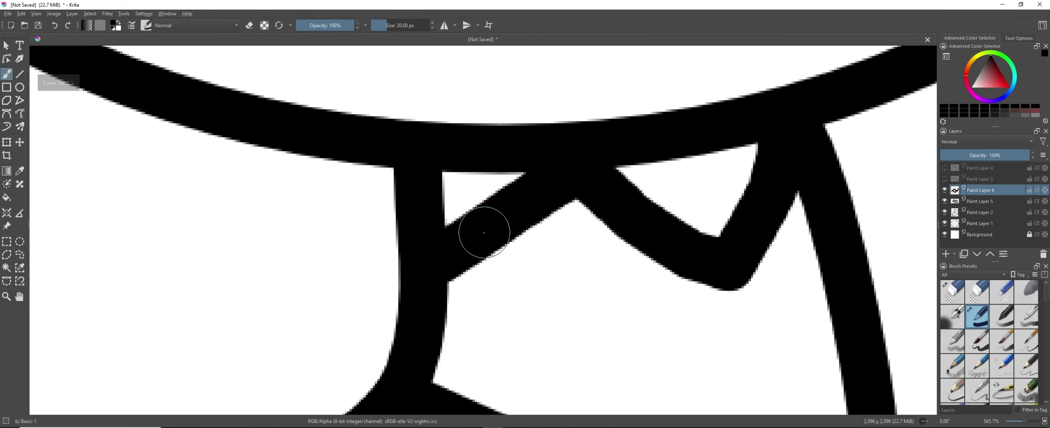
Add a curved stroke beneath the collar's central peak, joining its two sides.
left_click_drag(483, 230, 646, 234)
scroll(630, 254, "down", 5)
scroll(543, 252, "up", 2)
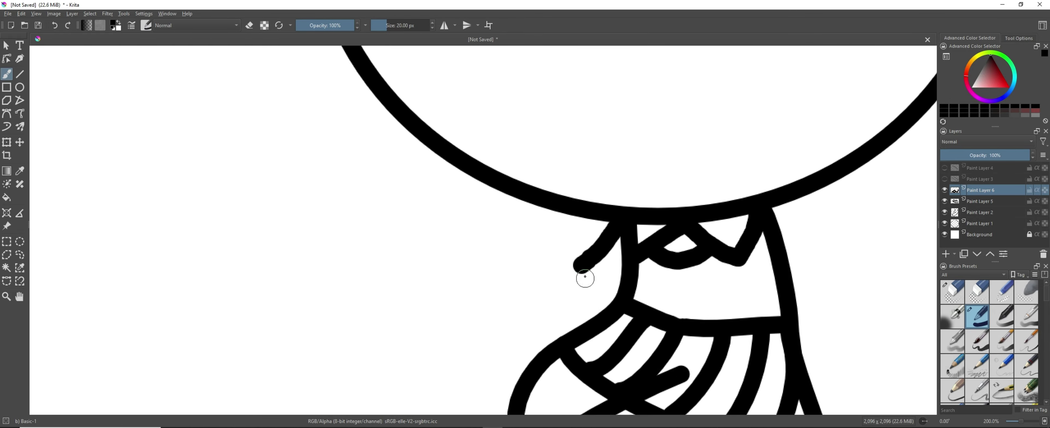
Try brushing an arm line down and outward from the left shoulder, undoing the longer strokes.
left_click_drag(585, 277, 581, 349)
scroll(557, 335, "up", 3)
key("ctrl+z")
left_click_drag(640, 161, 624, 361)
scroll(689, 395, "down", 1)
key("ctrl+z")
mouse_move(656, 240)
left_mouse_down()
mouse_move(574, 183)
mouse_move(640, 357)
left_mouse_up()
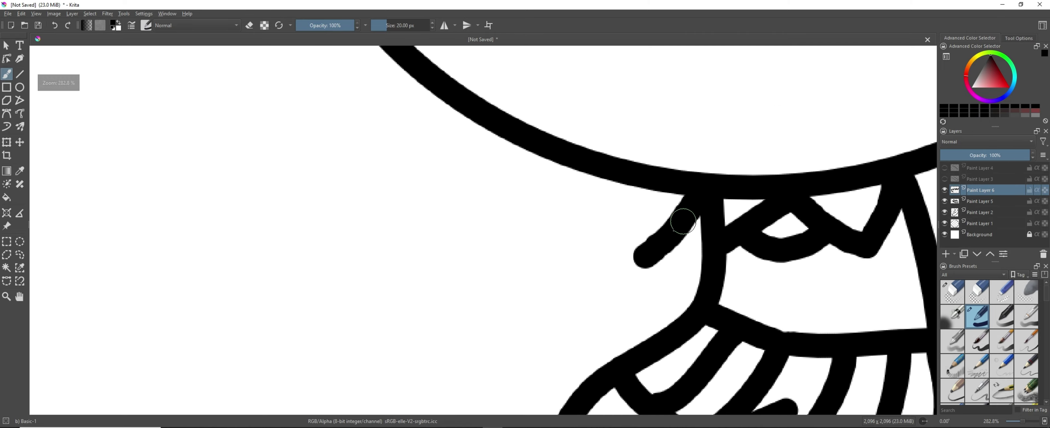
scroll(682, 221, "down", 7)
scroll(539, 281, "up", 4)
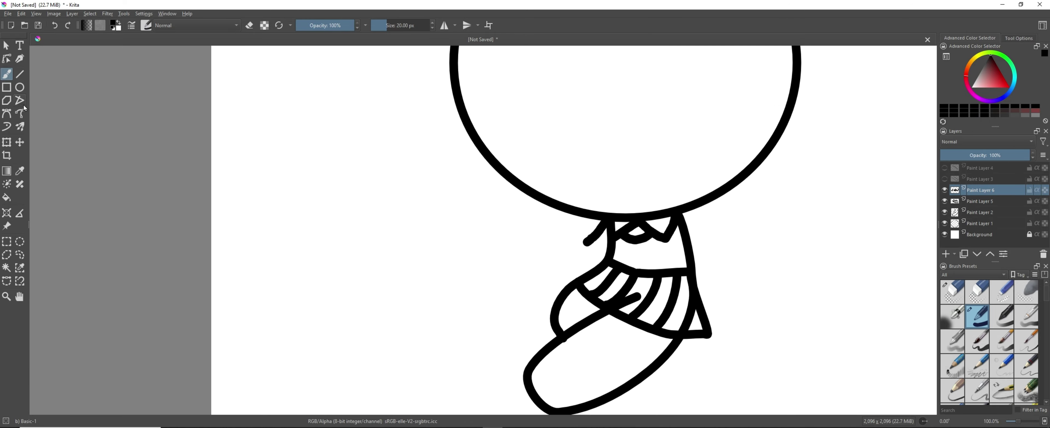
Try the left arm with the freehand path tool, and undo the shoulder strokes.
left_click(20, 113)
scroll(514, 241, "up", 3)
left_click_drag(893, 290, 791, 285)
key("ctrl+z")
scroll(884, 232, "down", 6)
scroll(925, 224, "up", 3)
Show the hidden arm layers briefly, and hide them again.
left_click(943, 179)
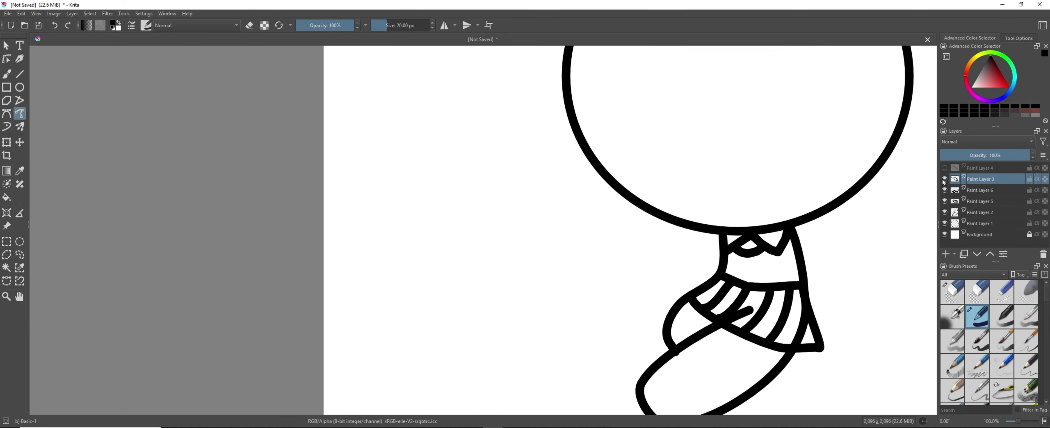
left_click(944, 168)
scroll(763, 260, "up", 1)
left_click(944, 178)
Try a freehand brush arm line from the collar down over the skirt, and undo it.
key("b")
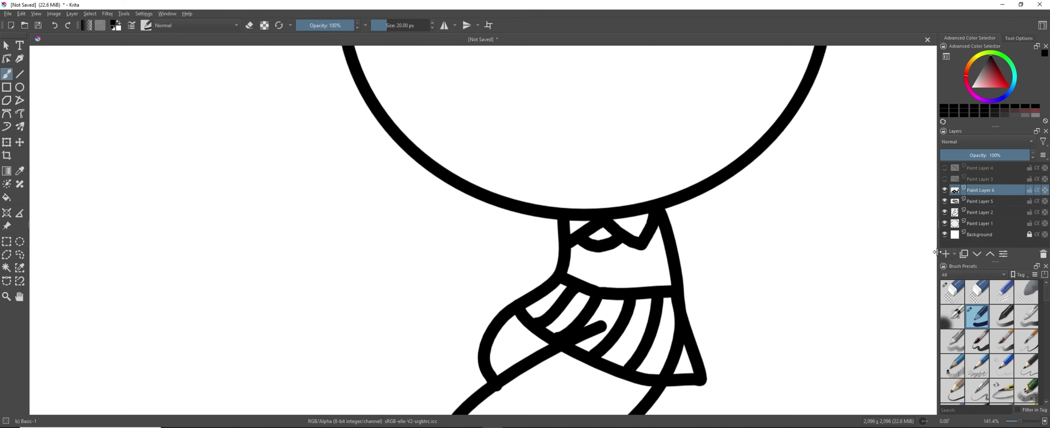
scroll(496, 278, "up", 3)
mouse_move(744, 179)
left_mouse_down()
mouse_move(591, 199)
mouse_move(824, 233)
mouse_move(748, 362)
left_mouse_up()
key("ctrl+z")
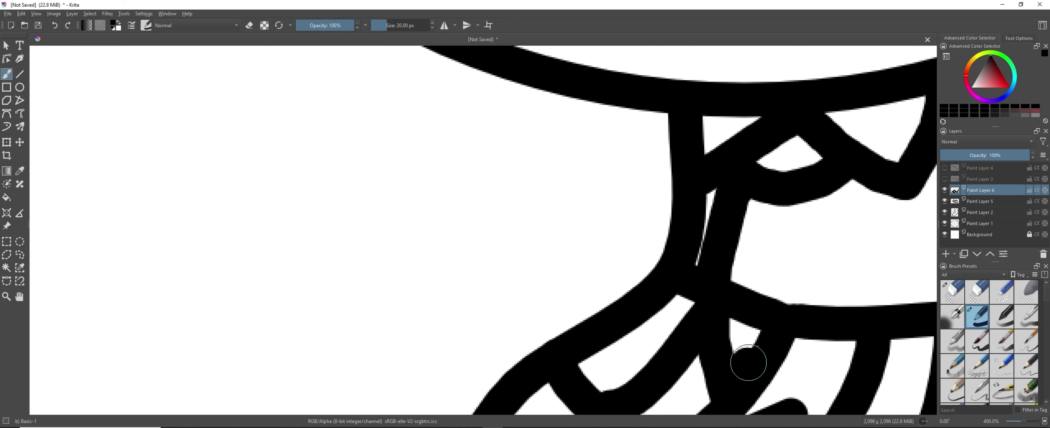
Brush the side lines of two ribbon tails hanging from the collar down over the waistline and skirt.
key("ctrl+z")
scroll(748, 191, "down", 2)
scroll(773, 193, "up", 2)
left_click_drag(720, 184, 681, 379)
scroll(644, 227, "down", 3)
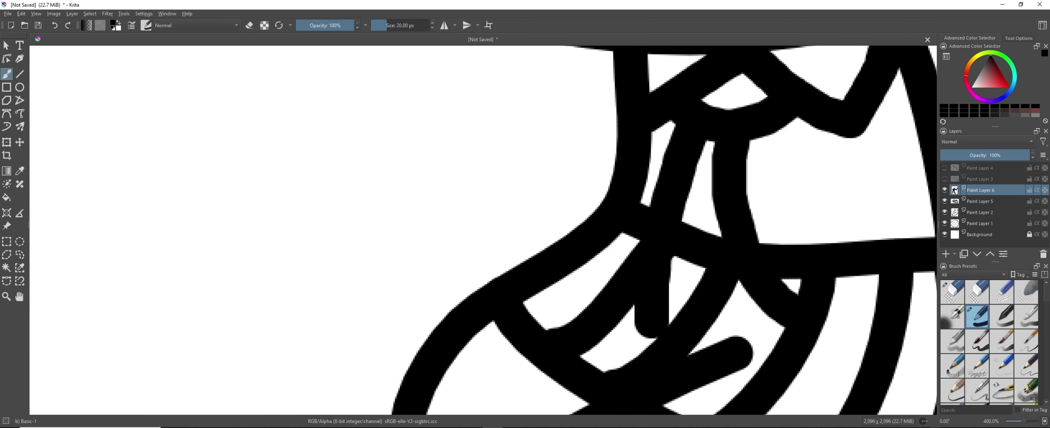
scroll(672, 249, "down", 3)
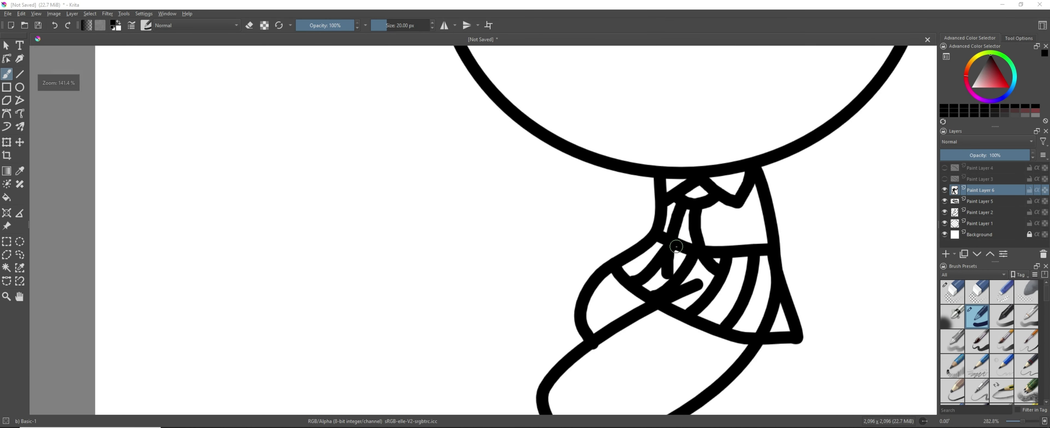
scroll(766, 256, "up", 3)
left_click_drag(626, 90, 629, 298)
left_click(944, 200)
left_click(944, 200)
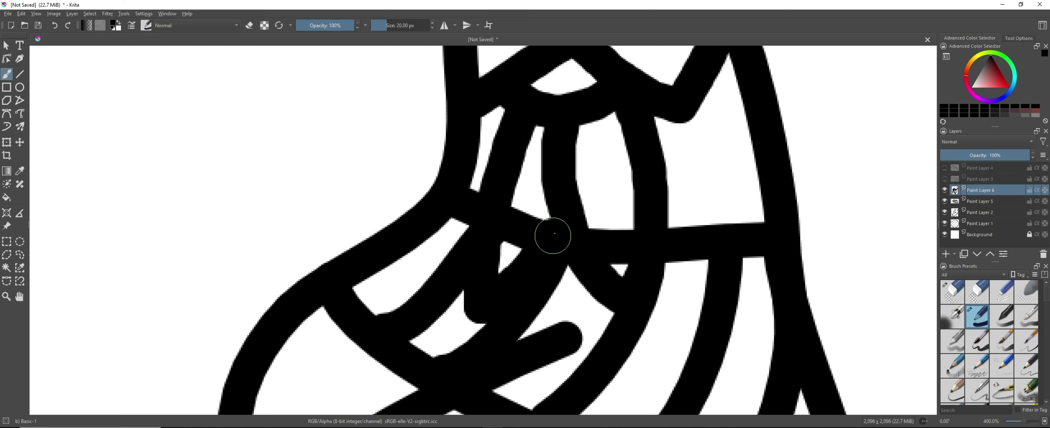
scroll(561, 229, "down", 6)
scroll(603, 205, "up", 4)
Show the two hidden arm layers together with the collar, skirt and body layers.
left_click(944, 168)
left_click(945, 179)
left_click(945, 190)
left_click(945, 179)
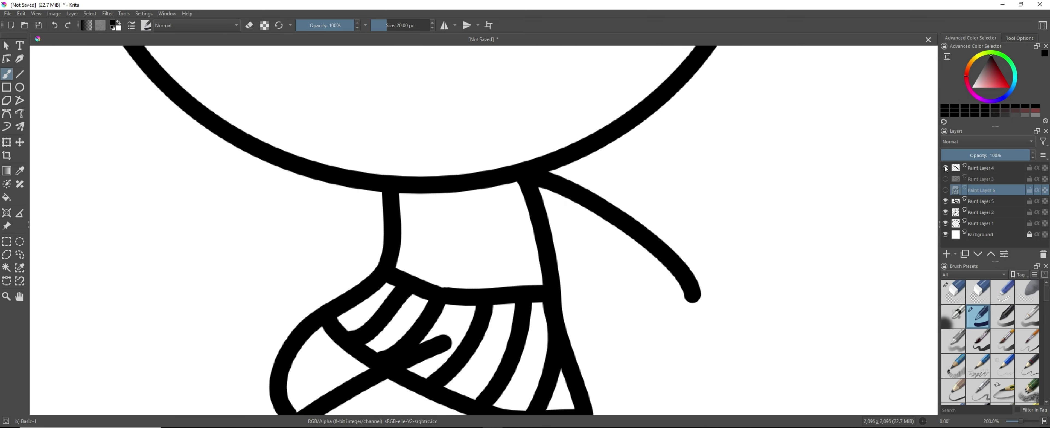
left_click_drag(1021, 154, 1035, 154)
left_click(945, 190)
left_click(946, 179)
scroll(807, 152, "down", 4)
scroll(737, 175, "down", 3)
scroll(750, 101, "up", 3)
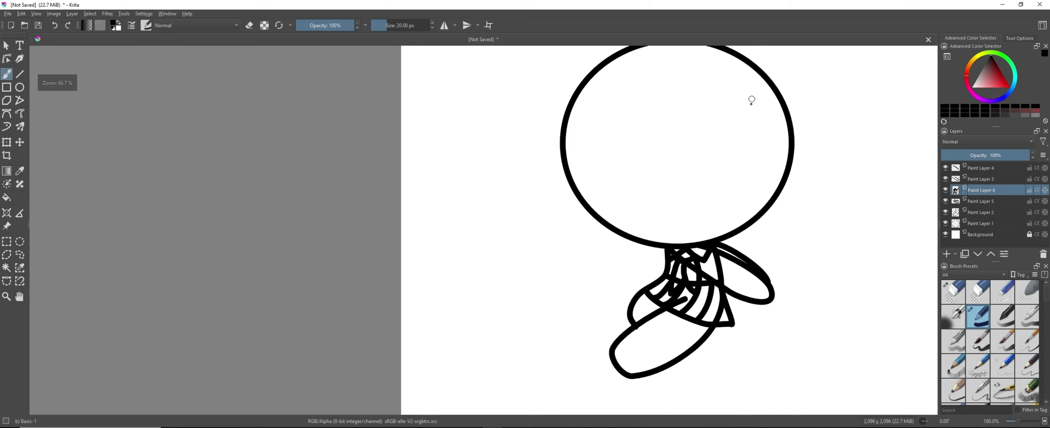
Erase the body's side line inside the arm and the waistline where the ribbon tail crosses it, using the circle eraser.
scroll(749, 105, "down", 2)
scroll(736, 179, "up", 6)
right_click(560, 159)
left_click(640, 144)
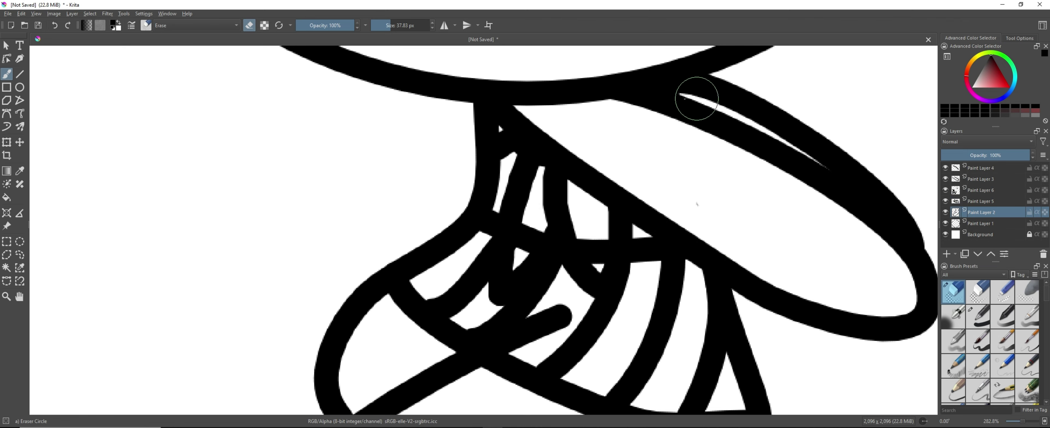
scroll(638, 147, "down", 2)
scroll(633, 202, "up", 2)
left_click(981, 201)
mouse_move(597, 195)
left_mouse_down()
mouse_move(564, 162)
mouse_move(512, 203)
left_mouse_up()
scroll(530, 204, "down", 3)
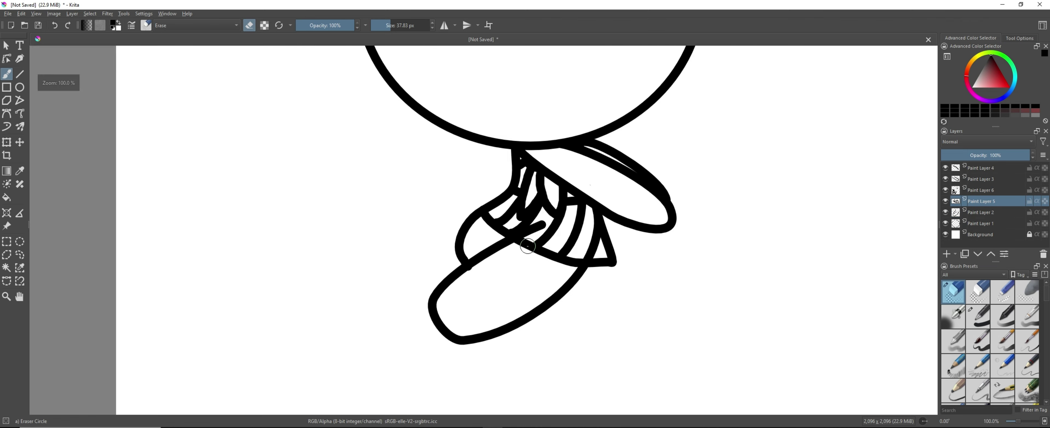
scroll(528, 246, "up", 1)
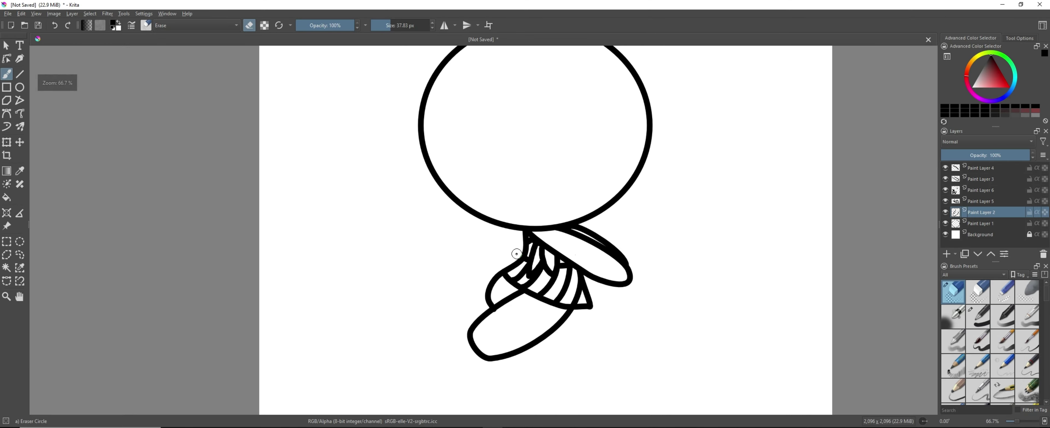
Brush a curved sleeve line across the upper arm near the shoulder on Paint Layer 3 with Basic-1.
left_click(985, 183)
scroll(592, 153, "up", 1)
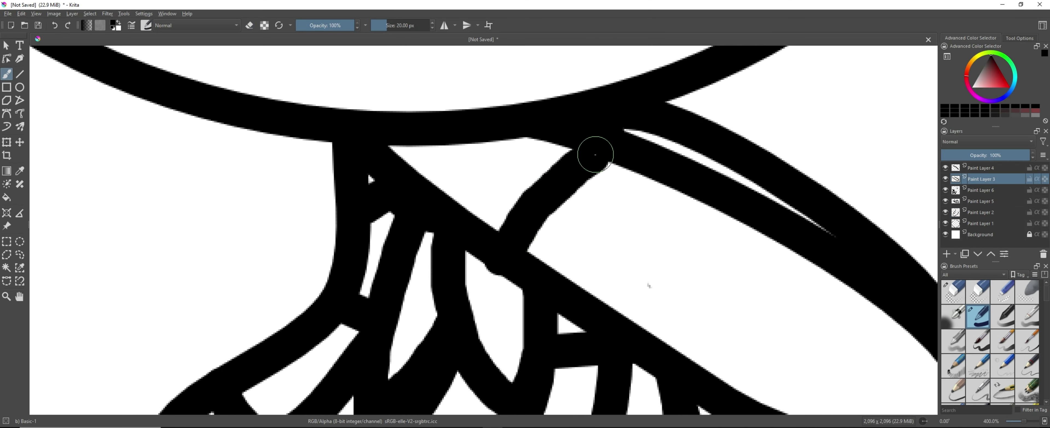
scroll(593, 154, "down", 1)
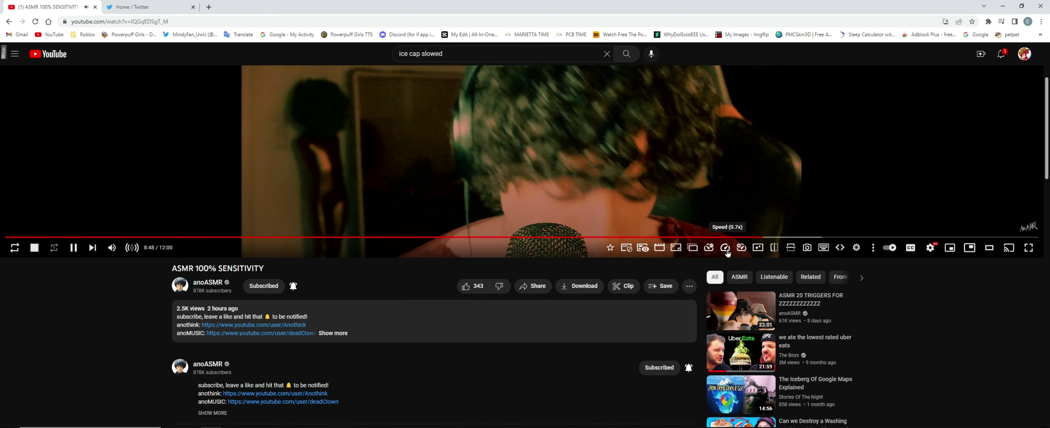
Switch to YouTube in the browser and seek back through the playing video.
key("Left")
key("Left")
key("Left")
key("Left")
key("Left")
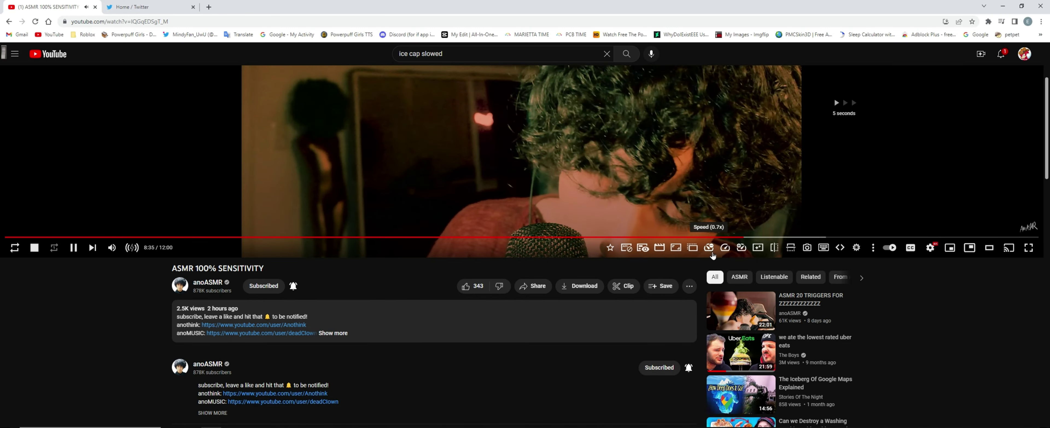
left_click(707, 237)
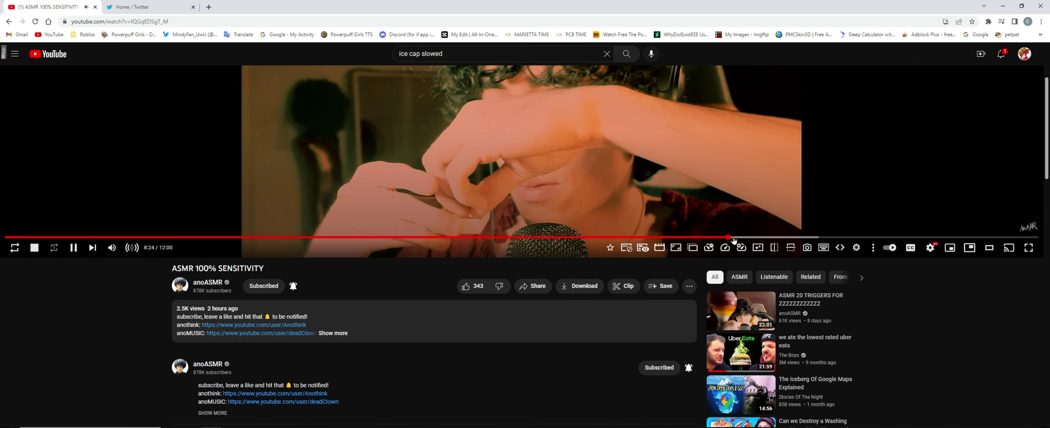
left_click_drag(708, 236, 745, 240)
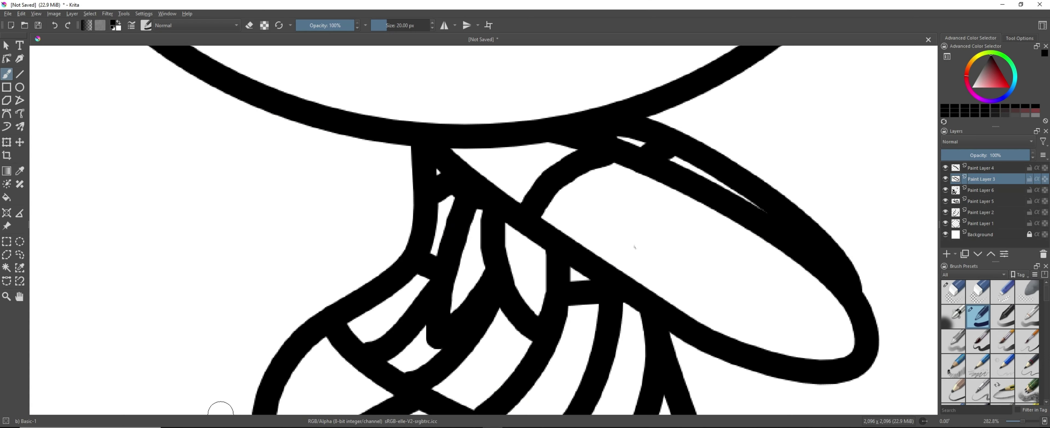
Return to Krita and brush two curved lines across the foot end of the leg on Paint Layer 2.
left_click(970, 214)
scroll(790, 302, "down", 2)
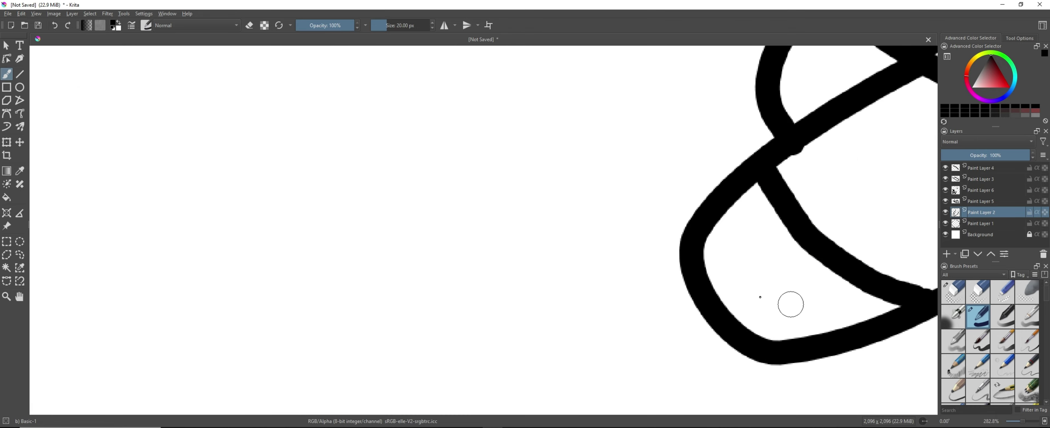
scroll(827, 171, "down", 8)
scroll(822, 167, "up", 5)
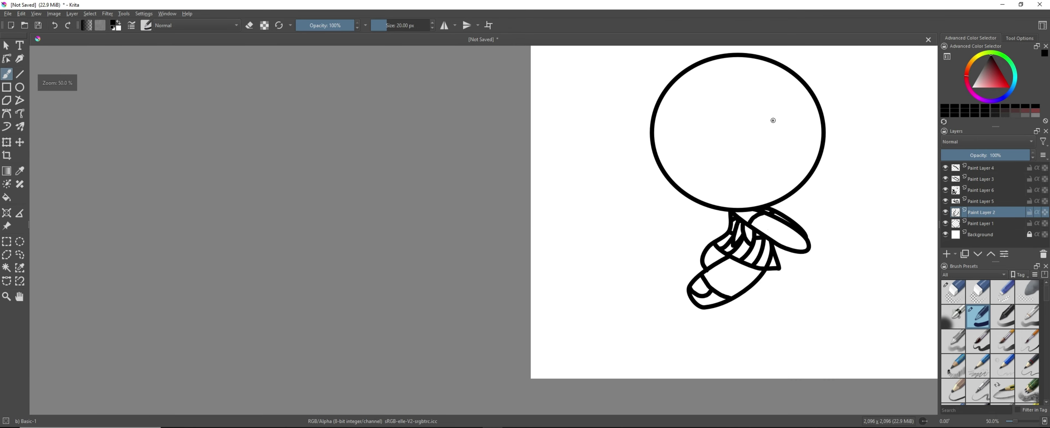
scroll(773, 89, "down", 3)
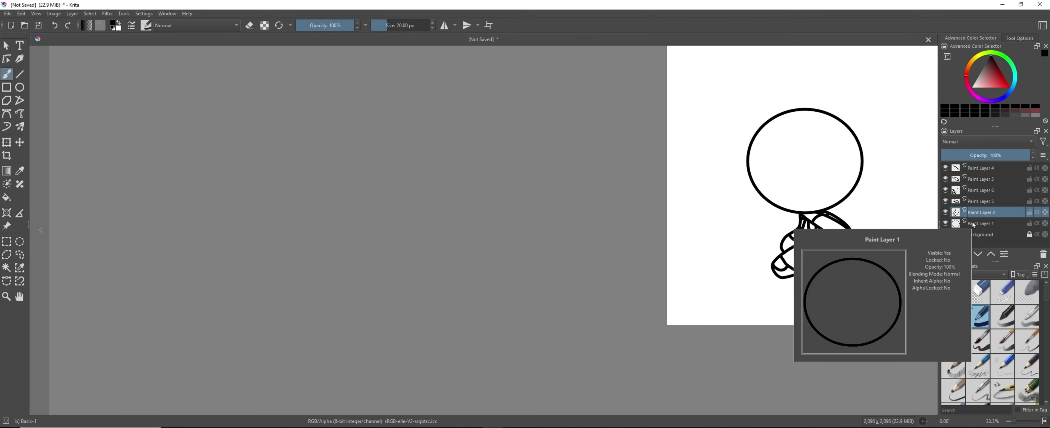
Draw a curved hairline across the head, rising toward the right, with the freehand path tool.
scroll(825, 145, "up", 3)
scroll(828, 145, "down", 1)
scroll(827, 145, "up", 1)
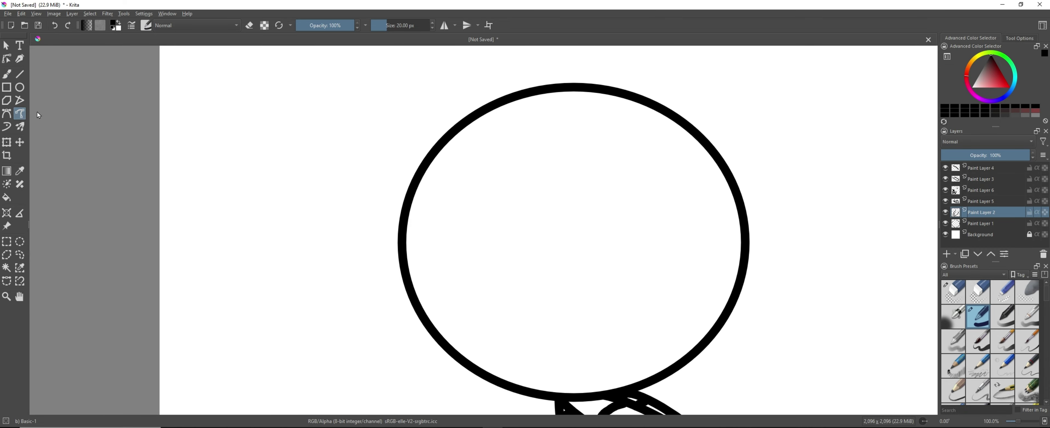
scroll(668, 191, "down", 1)
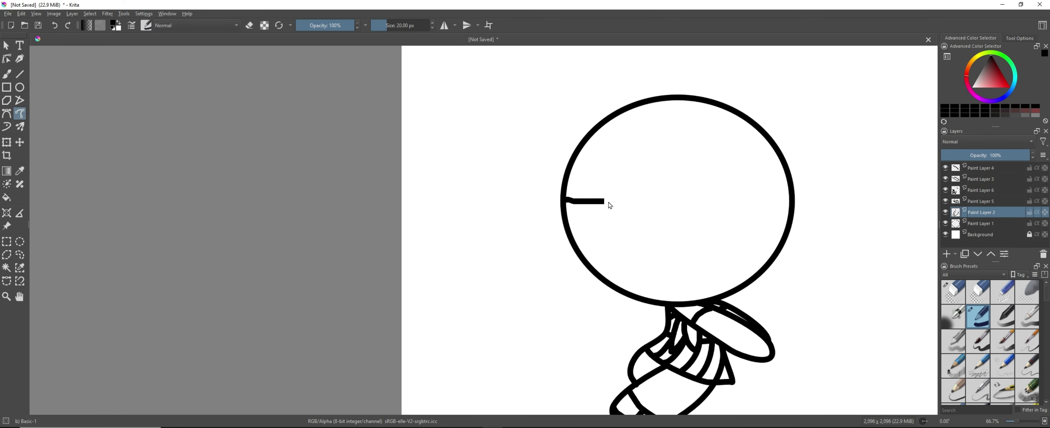
left_click_drag(610, 205, 775, 152)
scroll(772, 140, "up", 2)
scroll(339, 281, "down", 4)
scroll(269, 234, "up", 4)
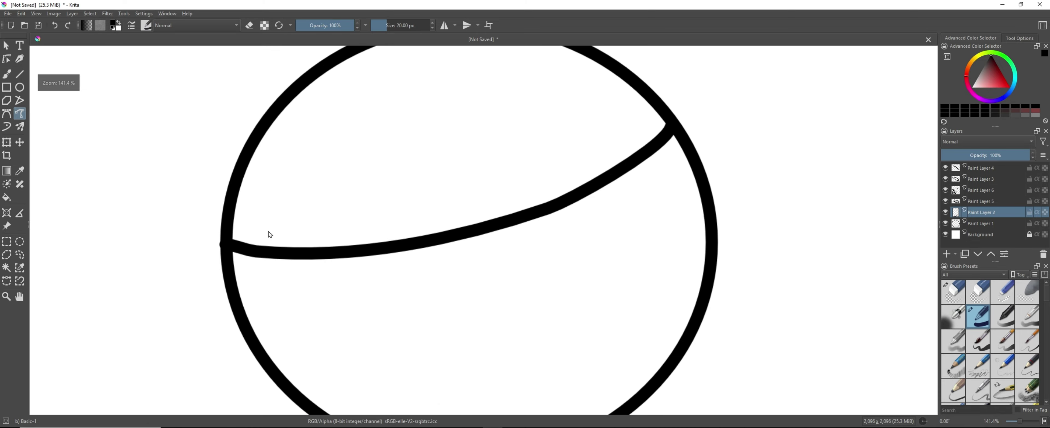
Draw a small pointed spike and a taller one rising from the left half of the hairline.
scroll(269, 234, "up", 2)
scroll(311, 157, "down", 2)
scroll(410, 246, "up", 1)
mouse_move(398, 281)
left_mouse_down()
mouse_move(426, 93)
mouse_move(526, 258)
left_mouse_up()
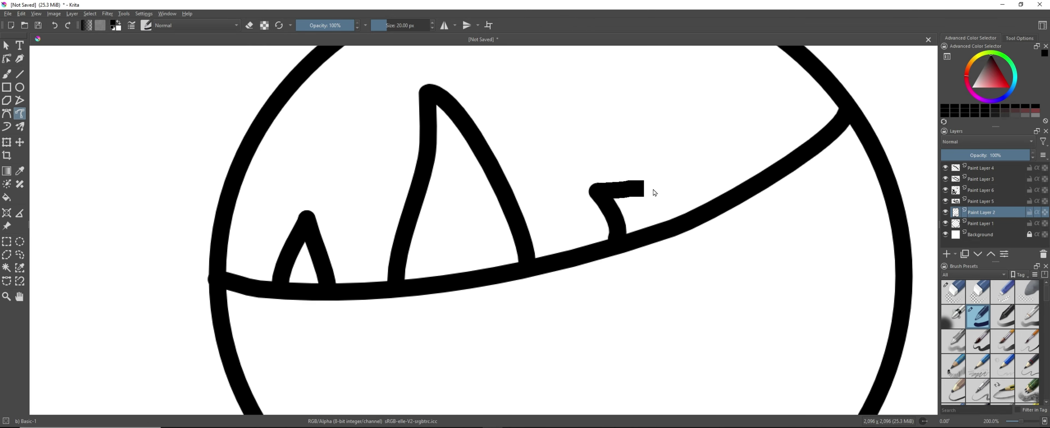
Try a third, short spike toward the right of the hairline, and undo it.
left_click_drag(653, 189, 689, 215)
scroll(676, 207, "down", 2)
scroll(669, 198, "up", 4)
key("ctrl+z")
key("ctrl+z")
Draw the third spike with an upright left side and a slanted right side meeting at the tip.
left_click_drag(598, 294, 584, 148)
mouse_move(584, 144)
left_mouse_down()
mouse_move(663, 196)
mouse_move(701, 256)
left_mouse_up()
scroll(711, 245, "down", 1)
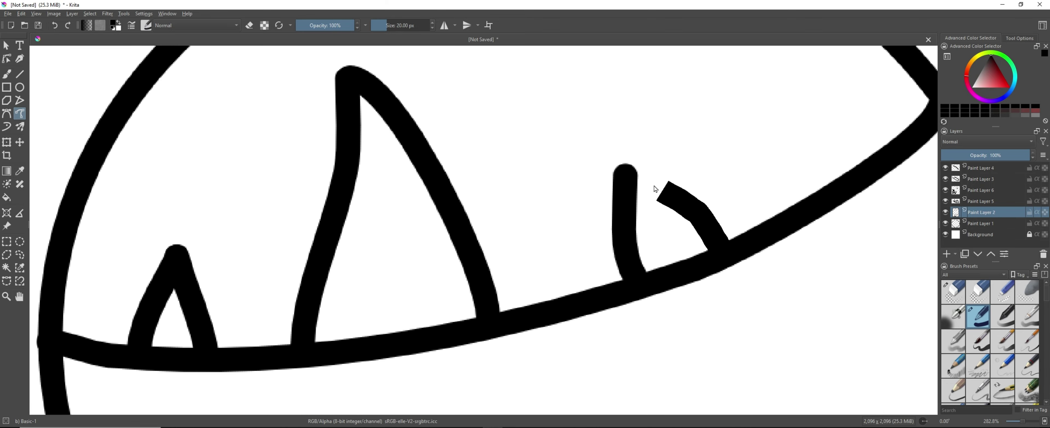
left_click_drag(654, 189, 626, 175)
scroll(644, 233, "down", 2)
Erase the hairline segments beneath the three spikes with the circle eraser.
right_click(662, 261)
left_click(663, 205)
scroll(655, 248, "up", 4)
key("b")
left_click_drag(646, 246, 680, 306)
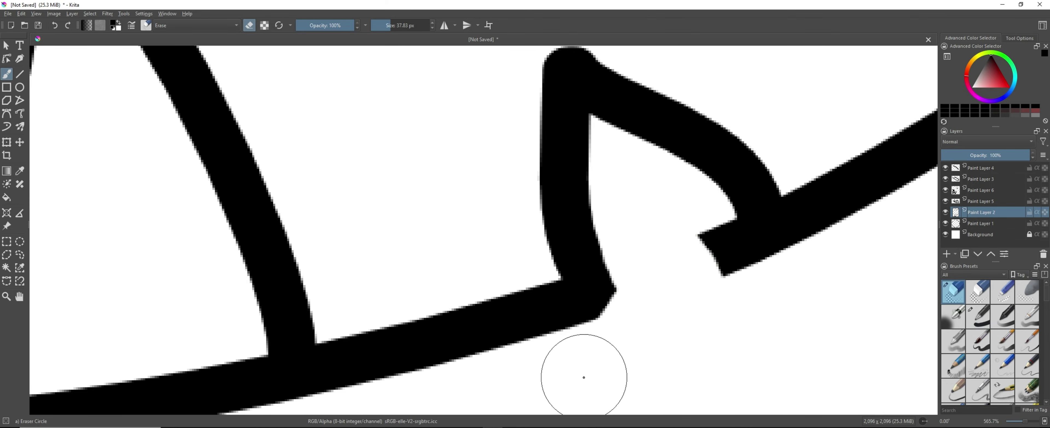
mouse_move(649, 282)
left_mouse_down()
mouse_move(745, 268)
mouse_move(790, 292)
left_mouse_up()
scroll(790, 293, "down", 4)
scroll(627, 278, "up", 3)
mouse_move(687, 275)
left_mouse_down()
mouse_move(570, 187)
mouse_move(459, 222)
left_mouse_up()
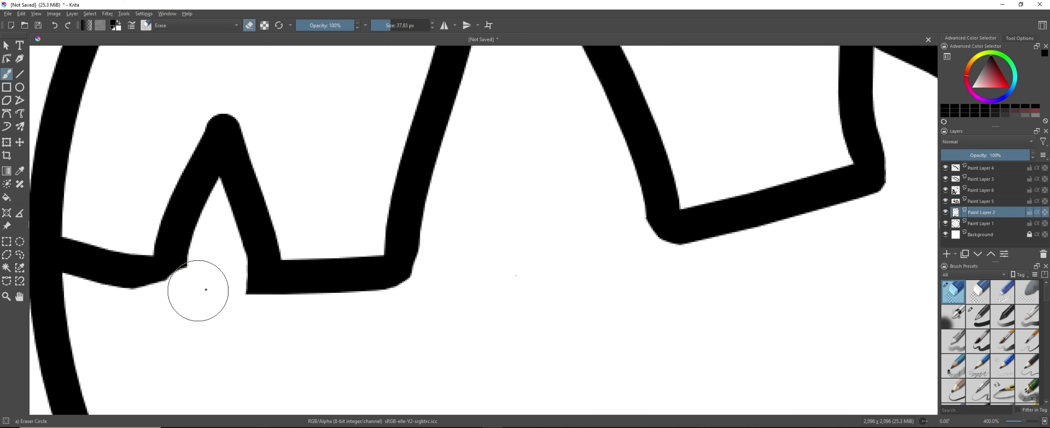
scroll(206, 290, "up", 1)
Touch up the rough corners where the spikes meet the hairline with the Basic-1 brush.
right_click(142, 183)
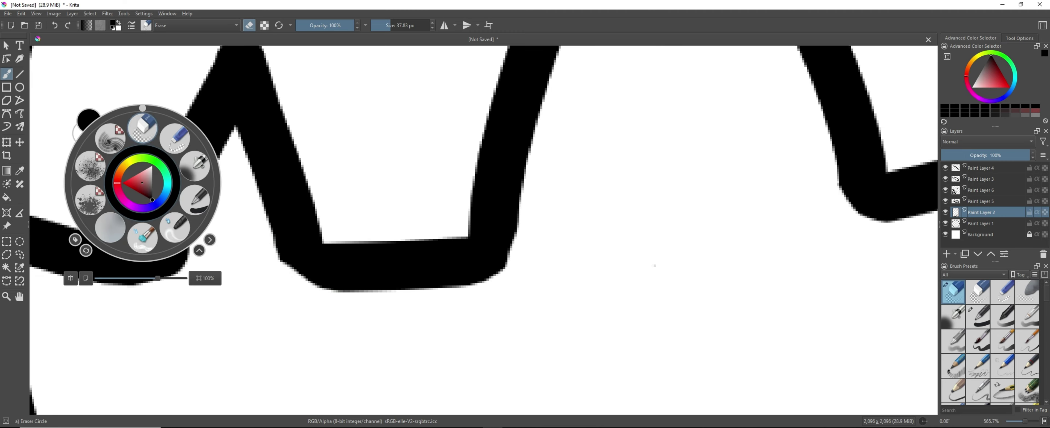
left_click(199, 193)
left_click_drag(302, 246, 308, 271)
scroll(394, 266, "down", 3)
scroll(428, 260, "up", 3)
scroll(468, 232, "down", 4)
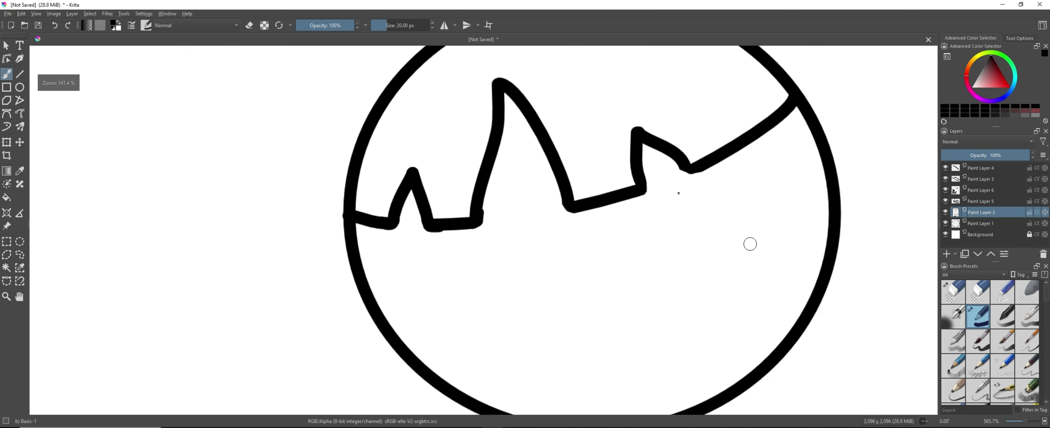
scroll(576, 199, "up", 4)
left_click_drag(523, 218, 529, 263)
scroll(534, 261, "down", 3)
scroll(302, 279, "up", 4)
scroll(293, 289, "down", 8)
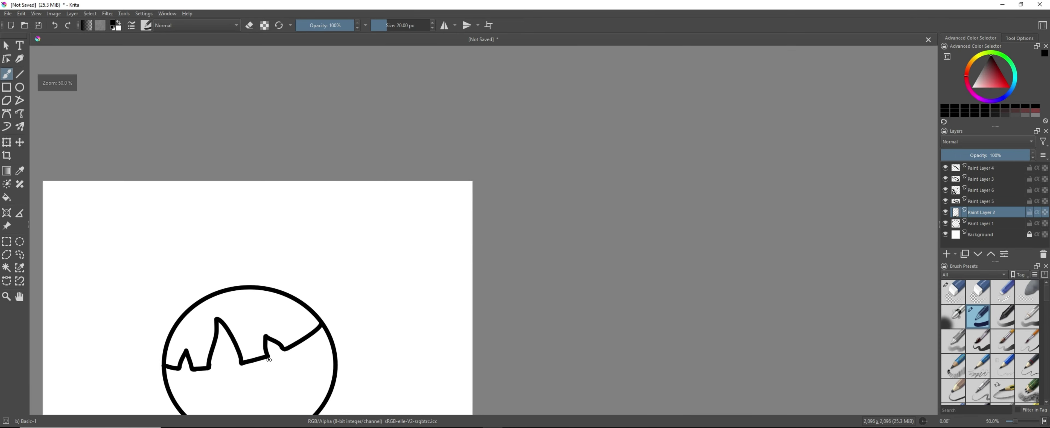
Try brushing curves from the hairline down to both sides of the head outline, and undo them.
scroll(246, 288, "up", 5)
left_click_drag(294, 88, 287, 111)
left_click_drag(286, 145, 431, 274)
scroll(360, 184, "up", 2)
key("ctrl+z")
mouse_move(347, 132)
left_mouse_down()
mouse_move(652, 319)
mouse_move(605, 314)
mouse_move(635, 301)
left_mouse_up()
key("ctrl+z")
scroll(546, 238, "down", 2)
key("ctrl+z")
left_click_drag(449, 188, 585, 285)
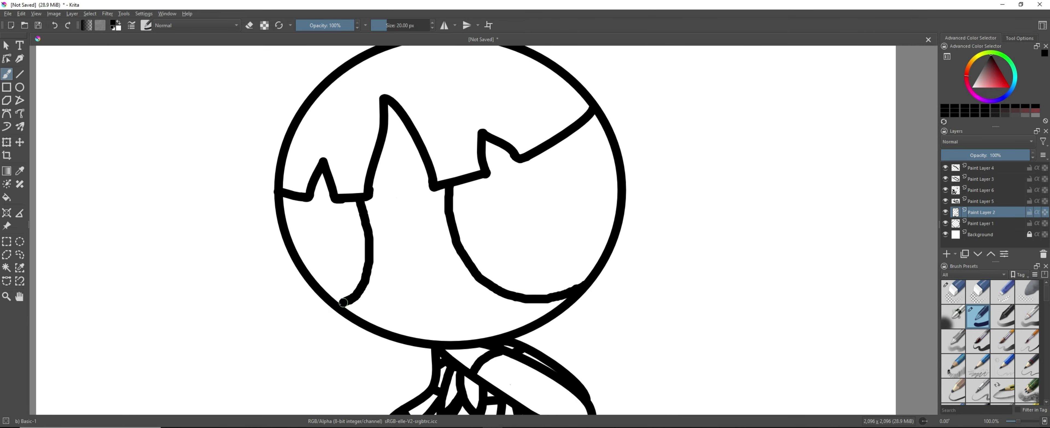
key("ctrl+z")
key("ctrl+z")
Try several left-hand curves from the hairline's corner to the head outline, undoing each stroke.
left_click_drag(368, 197, 308, 279)
scroll(311, 277, "up", 4)
key("ctrl+z")
left_click_drag(457, 61, 387, 267)
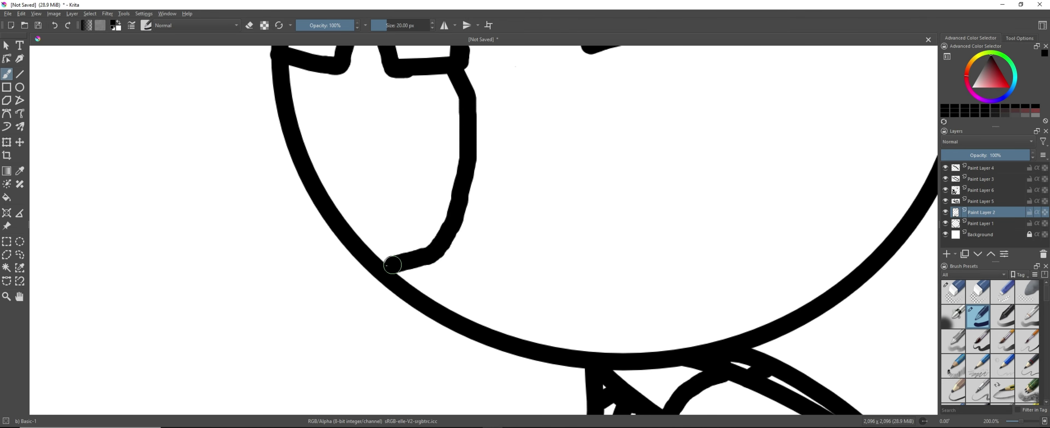
key("ctrl+z")
scroll(460, 89, "down", 5)
scroll(459, 85, "up", 4)
left_click_drag(464, 84, 420, 246)
scroll(359, 246, "down", 2)
scroll(409, 166, "up", 2)
key("ctrl+z")
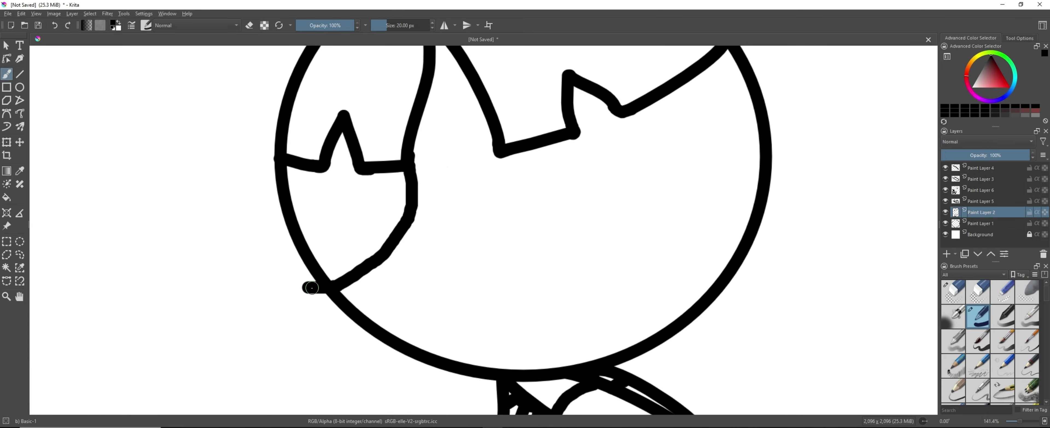
Brush a rounded curve from the left hairline corner down to the head's lower-left outline.
left_click_drag(391, 299, 339, 304)
scroll(500, 223, "up", 2)
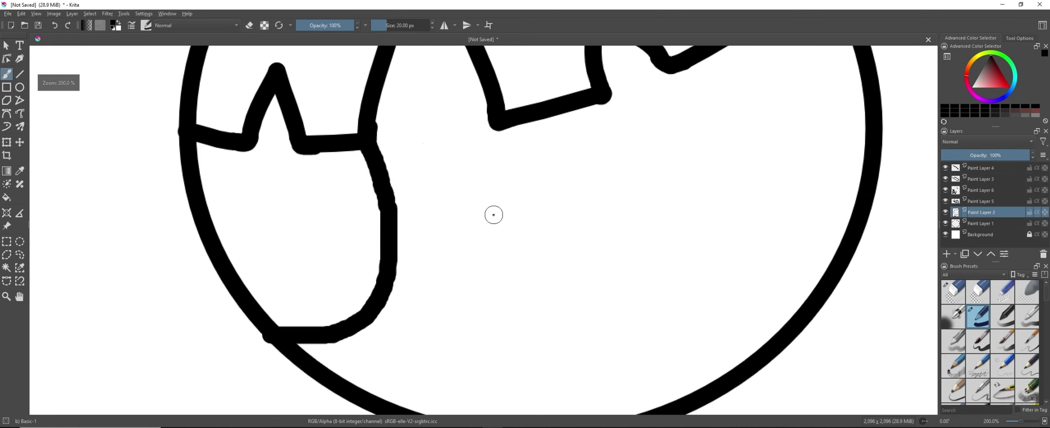
scroll(488, 107, "down", 1)
scroll(740, 328, "down", 1)
Try a wide curve from the middle hairline corner to the head's right outline, and undo it.
mouse_move(499, 91)
left_mouse_down()
mouse_move(745, 355)
mouse_move(656, 256)
mouse_move(675, 265)
mouse_move(647, 286)
mouse_move(538, 230)
mouse_move(827, 258)
left_mouse_up()
scroll(734, 325, "up", 1)
key("ctrl+z")
key("ctrl+z")
key("ctrl+z")
key("ctrl+z")
scroll(782, 267, "down", 5)
scroll(750, 258, "up", 4)
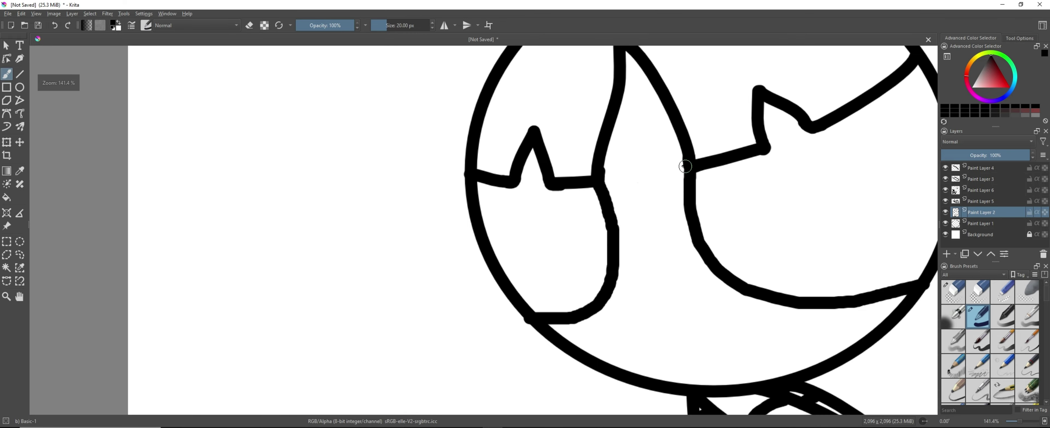
key("ctrl+z")
Brush the wide curve from the middle hairline corner down and around to the head's lower-right outline.
mouse_move(686, 166)
left_mouse_down()
mouse_move(724, 254)
mouse_move(924, 286)
left_mouse_up()
scroll(928, 281, "down", 1)
scroll(893, 288, "up", 1)
scroll(936, 259, "down", 6)
scroll(595, 286, "up", 8)
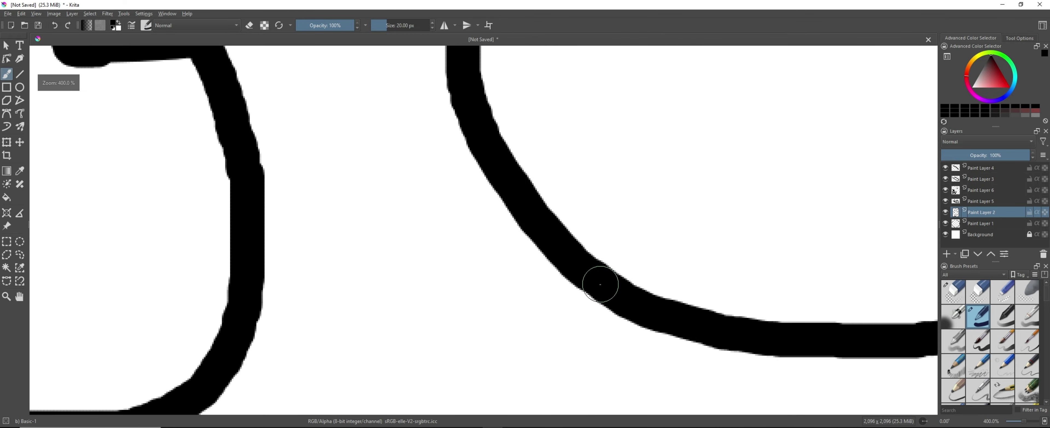
scroll(515, 257, "down", 4)
scroll(576, 243, "down", 2)
scroll(616, 201, "up", 3)
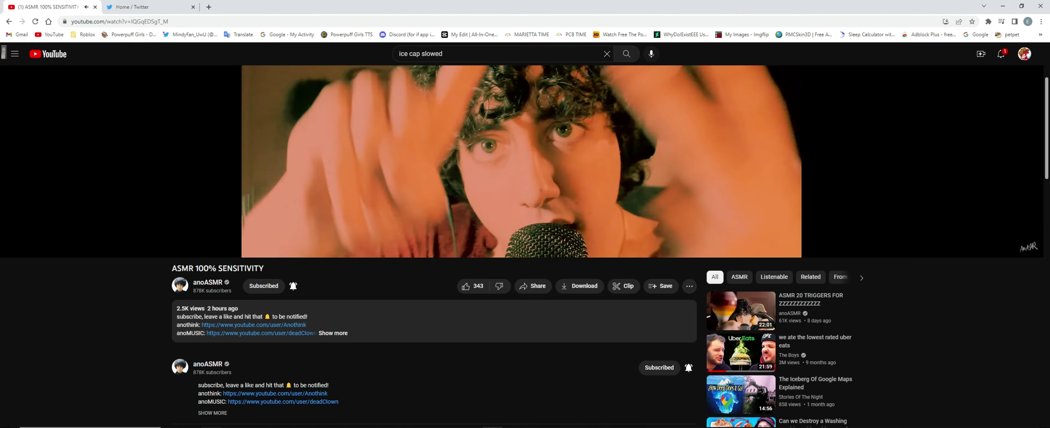
Switch to the browser and search Google in a new tab for "why is my middle mouse button not working".
left_click(212, 6)
type("why is my middle mouse button not ")
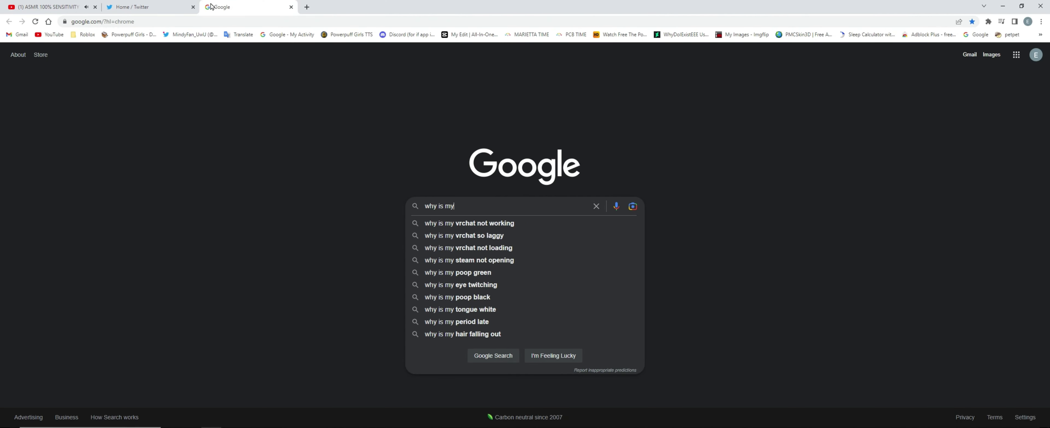
type("working")
key("Return")
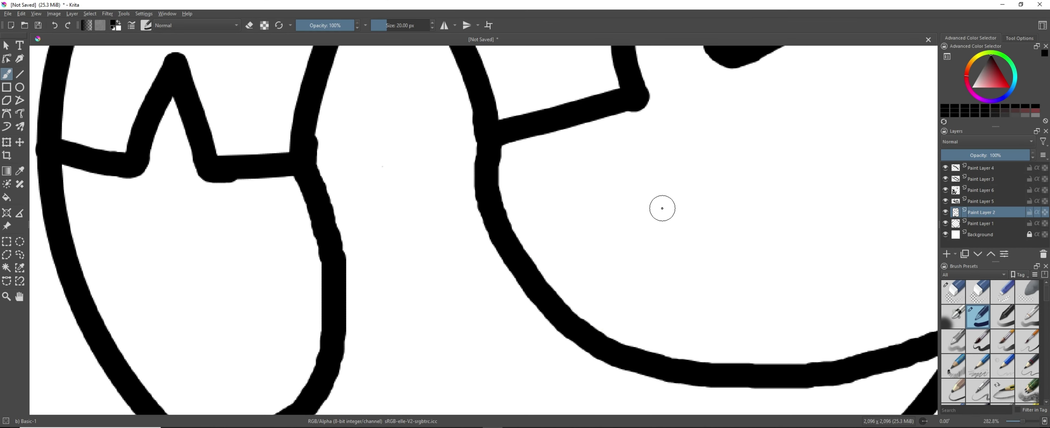
scroll(662, 208, "down", 9)
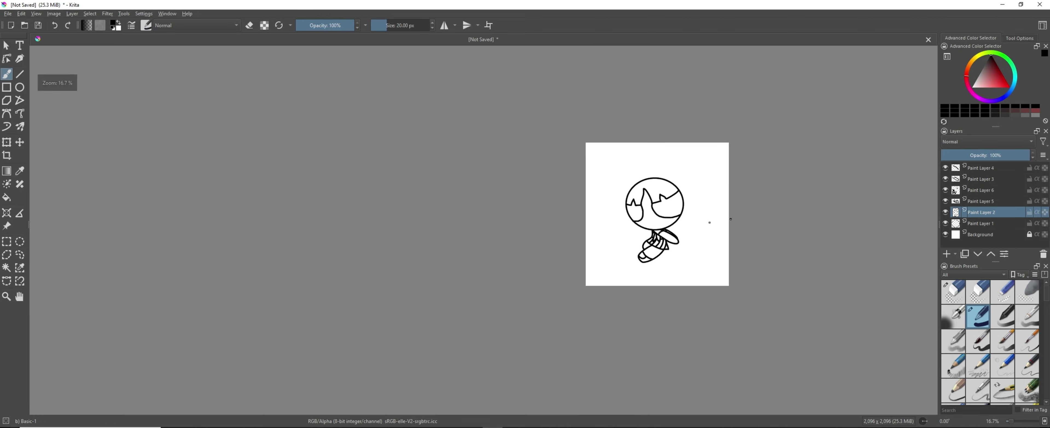
scroll(709, 222, "up", 7)
right_click(203, 208)
scroll(346, 114, "down", 1)
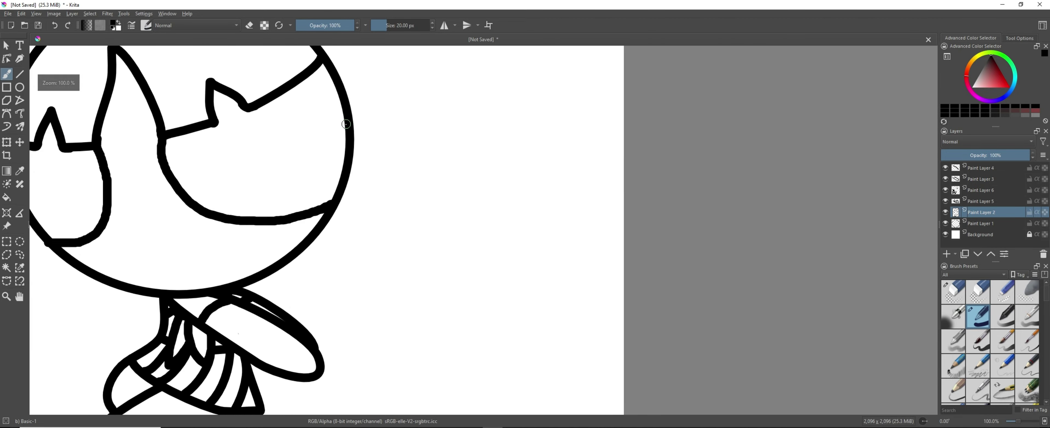
left_click_drag(346, 114, 565, 163)
scroll(565, 163, "up", 1)
left_click_drag(734, 133, 614, 261)
scroll(650, 168, "down", 3)
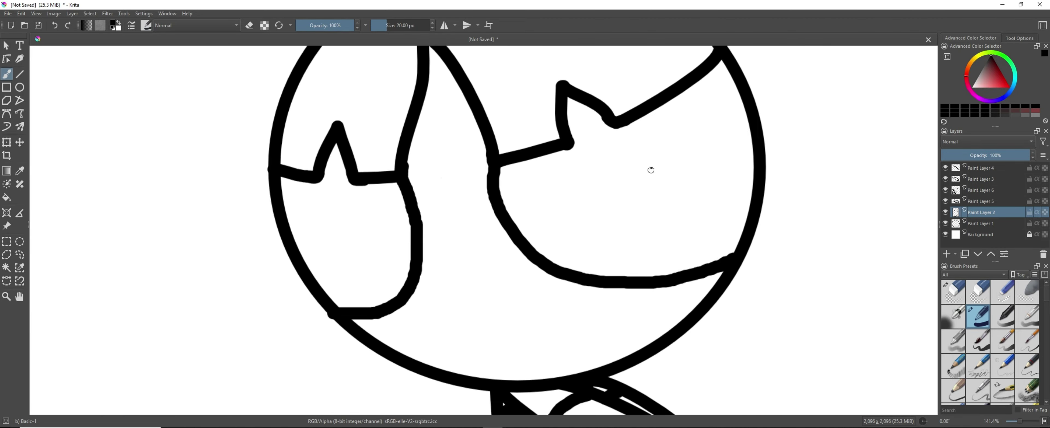
scroll(649, 169, "up", 2)
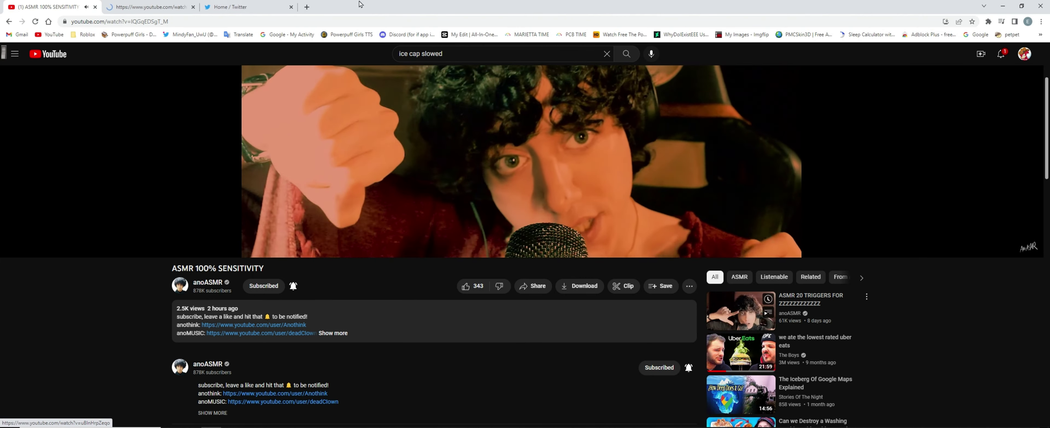
Switch to the browser, close the extra YouTube tab and dismiss the video's pop-up options.
left_click(192, 11)
left_click(194, 8)
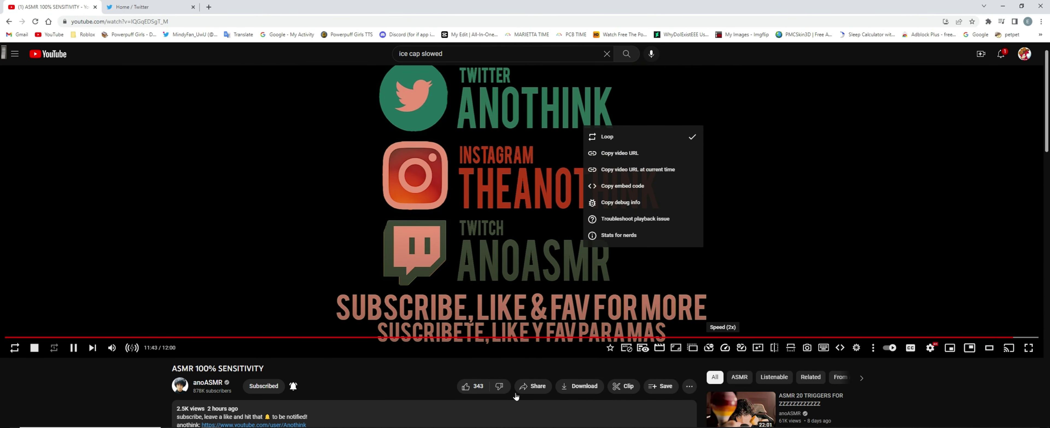
left_click(336, 315)
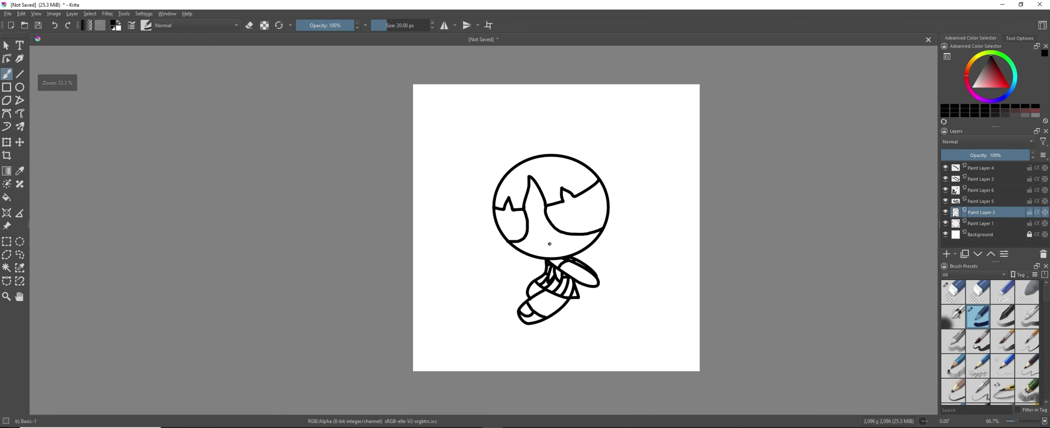
Try two short smile strokes on the lower face, and undo them.
scroll(570, 198, "up", 5)
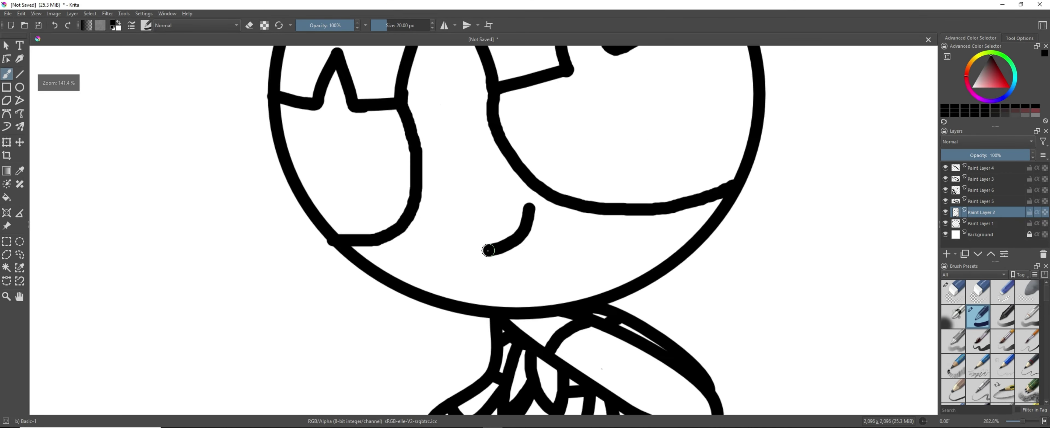
left_click_drag(474, 254, 570, 197)
scroll(571, 198, "down", 5)
key("ctrl+z")
scroll(569, 208, "up", 4)
left_click_drag(495, 210, 542, 182)
scroll(544, 189, "down", 5)
scroll(549, 175, "up", 3)
key("ctrl+z")
Undo the wide curve on the right of the face and brush it again from the middle hairline corner to the head's lower-right outline.
key("ctrl+z")
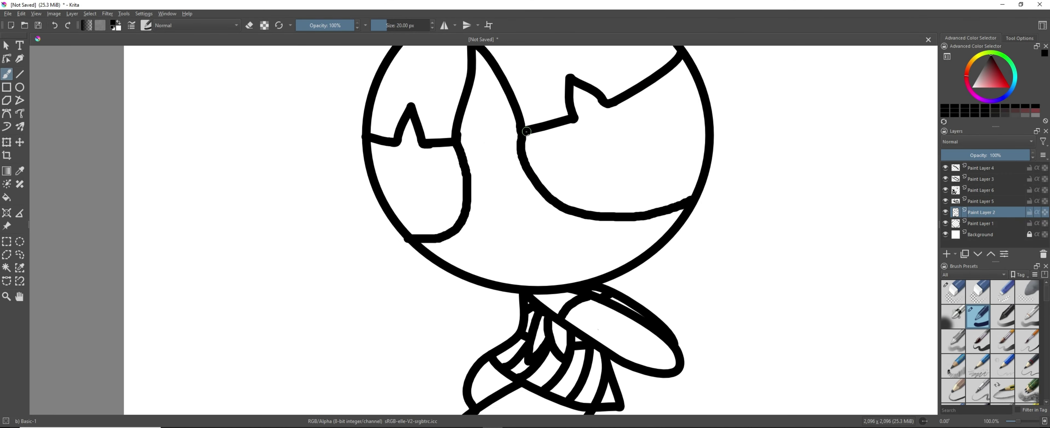
mouse_move(524, 136)
left_mouse_down()
mouse_move(638, 243)
mouse_move(661, 239)
left_mouse_up()
scroll(775, 102, "down", 2)
Try a shallow smile stroke above the chin, and undo it.
scroll(668, 145, "up", 5)
left_click_drag(575, 265, 672, 251)
scroll(709, 175, "down", 3)
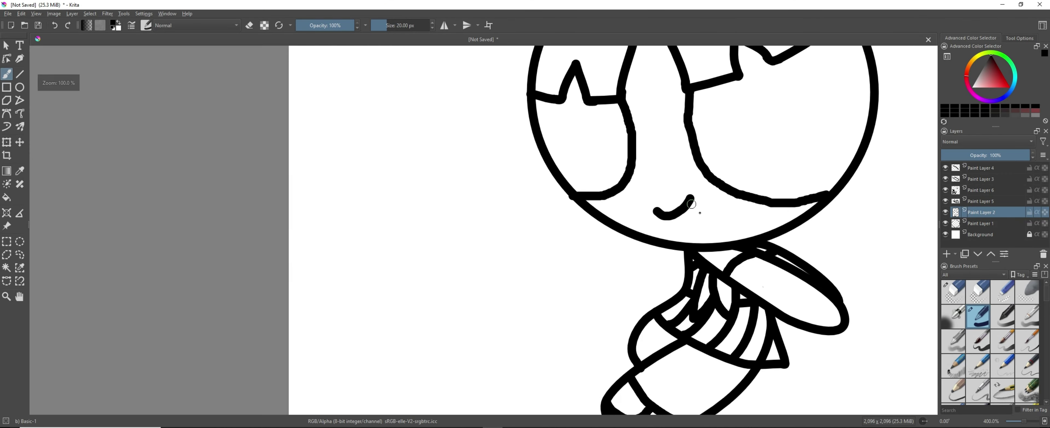
scroll(705, 211, "up", 3)
key("ctrl+z")
Brush a short smile curving up to the right, just above the chin outline.
left_click_drag(687, 179, 683, 192)
scroll(684, 192, "up", 1)
left_click_drag(603, 245, 734, 151)
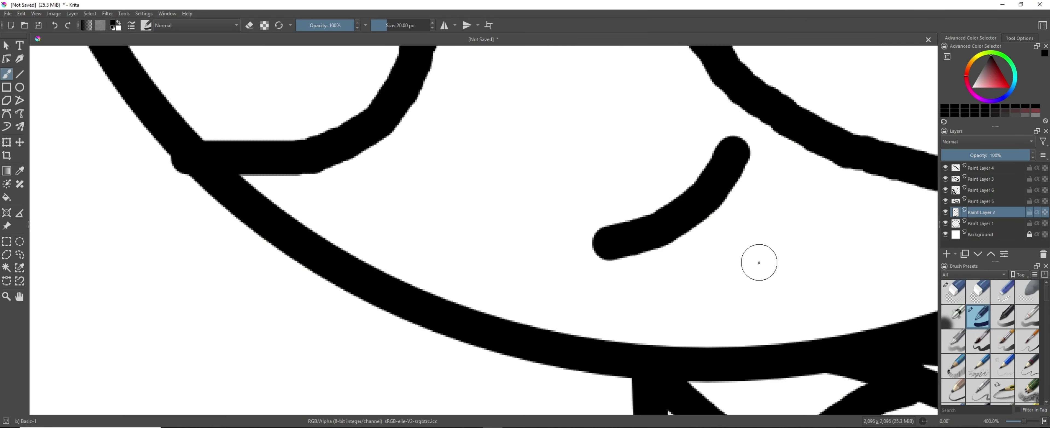
scroll(656, 293, "down", 4)
Brush the small inner curve of the left eye against its right edge, replacing a first attempt.
scroll(673, 247, "up", 4)
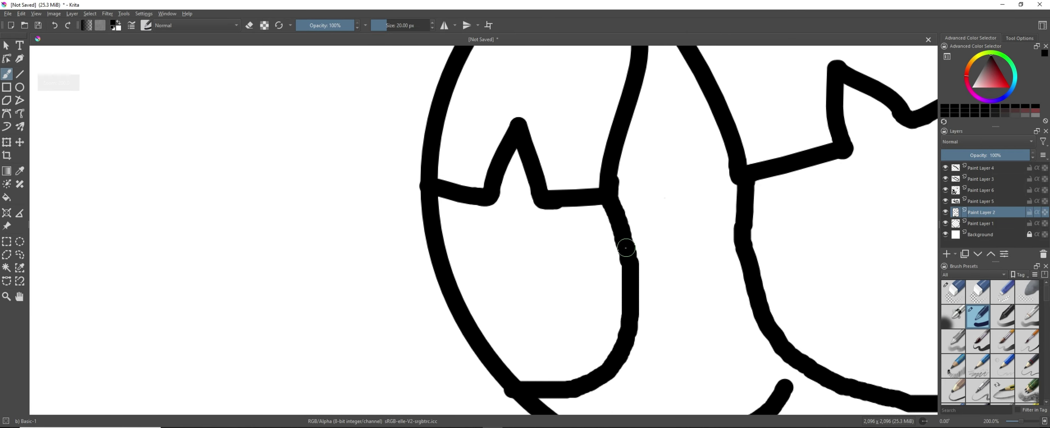
left_click_drag(626, 247, 624, 334)
scroll(547, 336, "up", 1)
key("ctrl+z")
left_click_drag(649, 196, 652, 340)
Try several strokes for the outer iris curve of the left eye, and undo them.
left_click_drag(611, 286, 636, 264)
left_click_drag(596, 137, 531, 284)
key("ctrl+z")
mouse_move(620, 379)
left_mouse_down()
mouse_move(533, 121)
mouse_move(629, 344)
mouse_move(626, 265)
left_mouse_up()
key("ctrl+z")
key("ctrl+z")
Brush the wide outer iris curve of the left eye from the hairline down to the eye's lower edge.
mouse_move(559, 55)
left_mouse_down()
mouse_move(542, 75)
mouse_move(583, 309)
left_mouse_up()
scroll(883, 82, "down", 5)
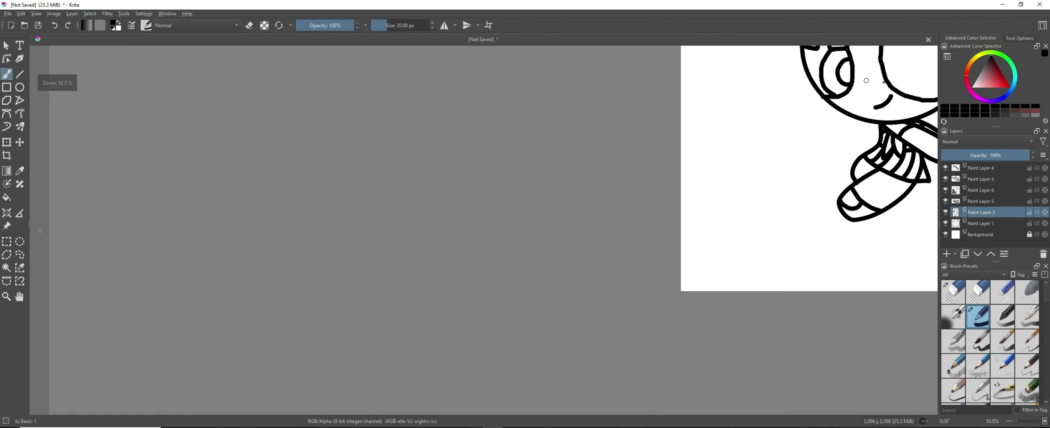
scroll(866, 80, "down", 2)
scroll(897, 76, "up", 3)
scroll(831, 70, "down", 3)
Brush a slightly arched line rising to the right as the closed right eye.
scroll(855, 58, "up", 6)
left_click_drag(507, 217, 728, 139)
scroll(722, 141, "down", 6)
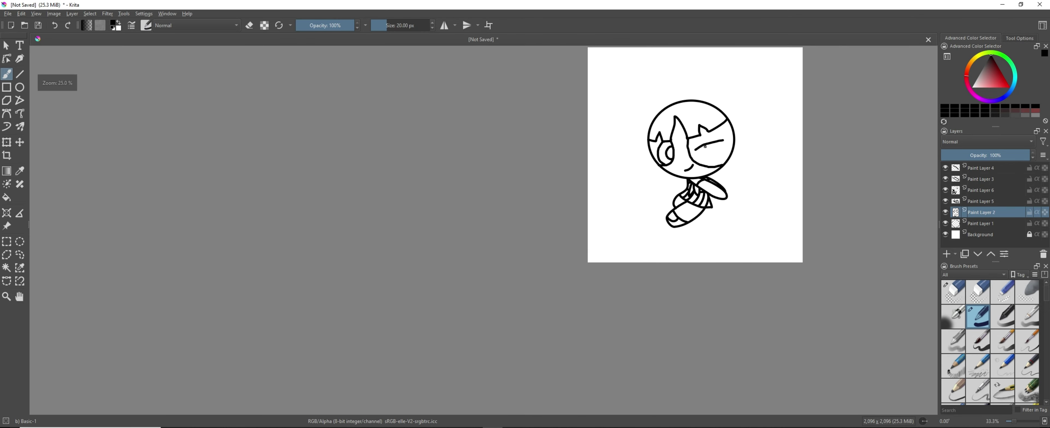
Try strokes for the bow on top of the head, and undo them.
scroll(677, 98, "up", 5)
scroll(912, 72, "down", 1)
scroll(860, 63, "up", 1)
key("ctrl+z")
left_click_drag(933, 70, 871, 66)
key("ctrl+z")
scroll(754, 128, "down", 5)
scroll(807, 103, "up", 5)
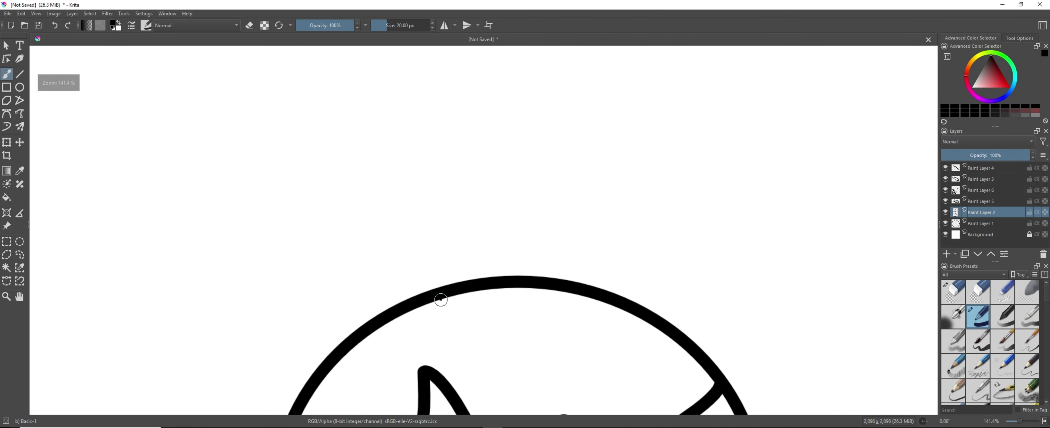
key("ctrl+z")
Brush a large pointed bow loop rising to the right from the head's top, and a small knot beside its base.
mouse_move(436, 286)
left_mouse_down()
mouse_move(516, 195)
mouse_move(642, 314)
left_mouse_up()
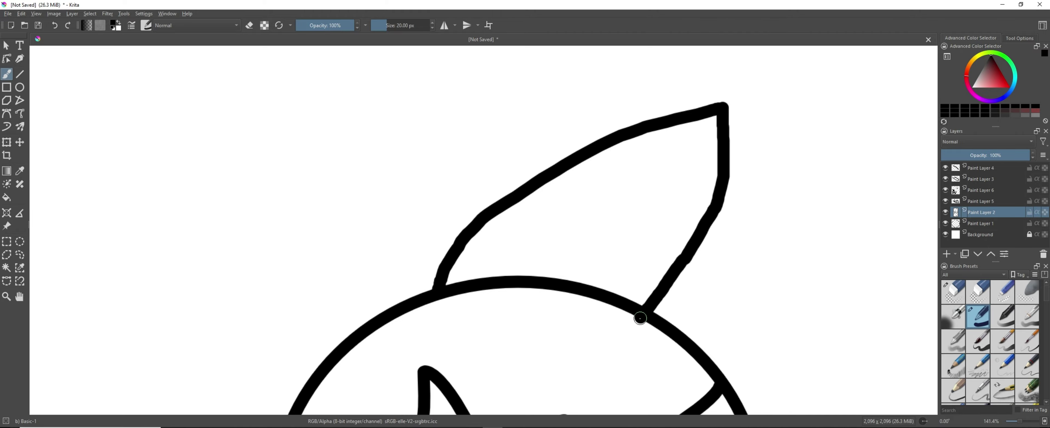
left_click_drag(407, 282, 403, 289)
scroll(402, 289, "up", 3)
left_click_drag(645, 204, 653, 233)
scroll(655, 232, "down", 4)
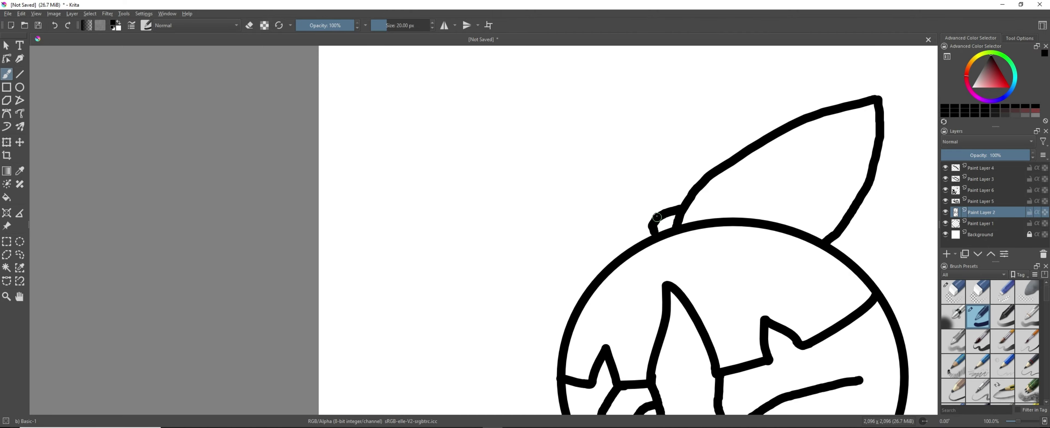
Brush the smaller pointed bow loop to the left of the knot on top of the head.
scroll(594, 282, "down", 4)
scroll(637, 376, "up", 5)
scroll(652, 249, "down", 1)
scroll(677, 350, "down", 2)
scroll(689, 360, "up", 4)
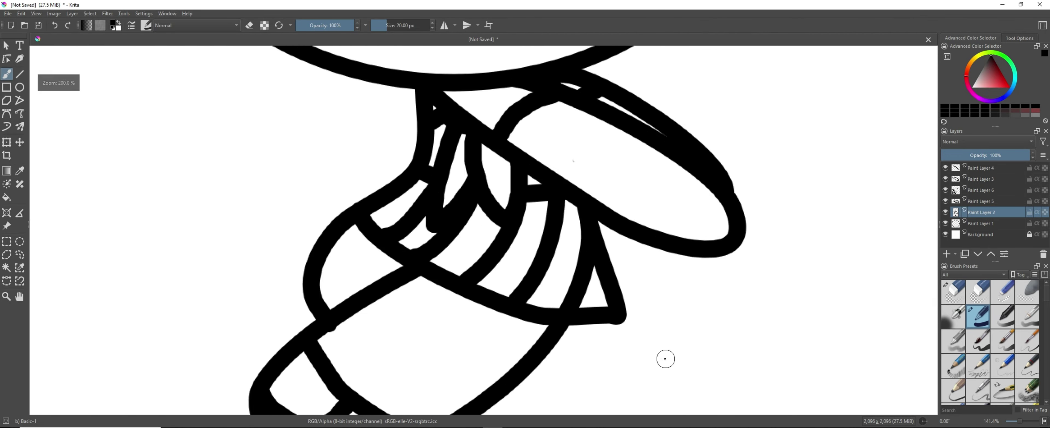
Brush the back hair lock left of the body, from the chin outline out and down to the skirt's side, redoing its upper edge.
scroll(593, 281, "down", 1)
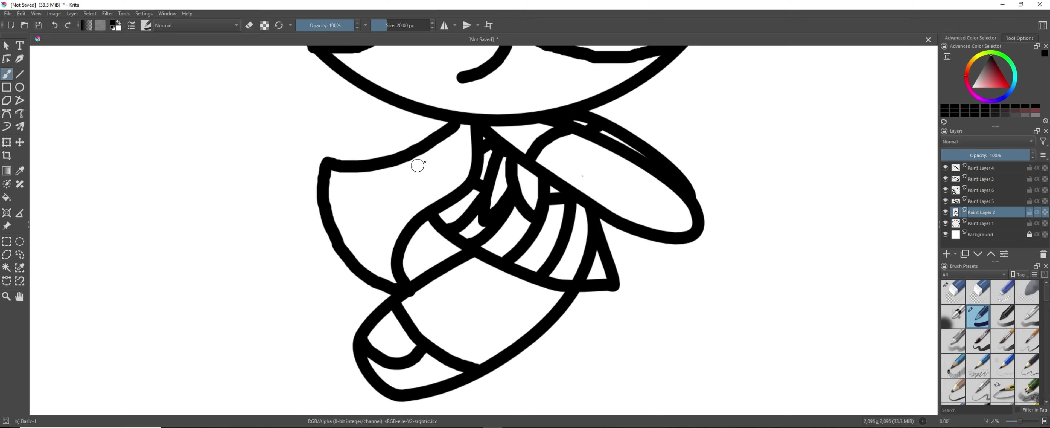
key("ctrl+z")
scroll(324, 128, "up", 2)
mouse_move(368, 136)
left_mouse_down()
mouse_move(451, 350)
mouse_move(524, 90)
left_mouse_up()
key("ctrl+z")
scroll(600, 159, "down", 7)
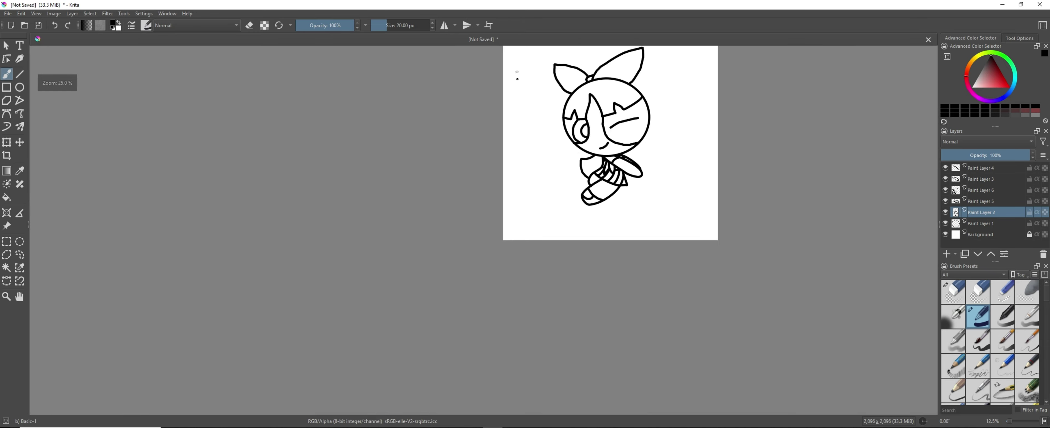
scroll(600, 143, "up", 5)
left_click_drag(572, 222, 505, 250)
scroll(514, 250, "down", 4)
scroll(440, 147, "up", 3)
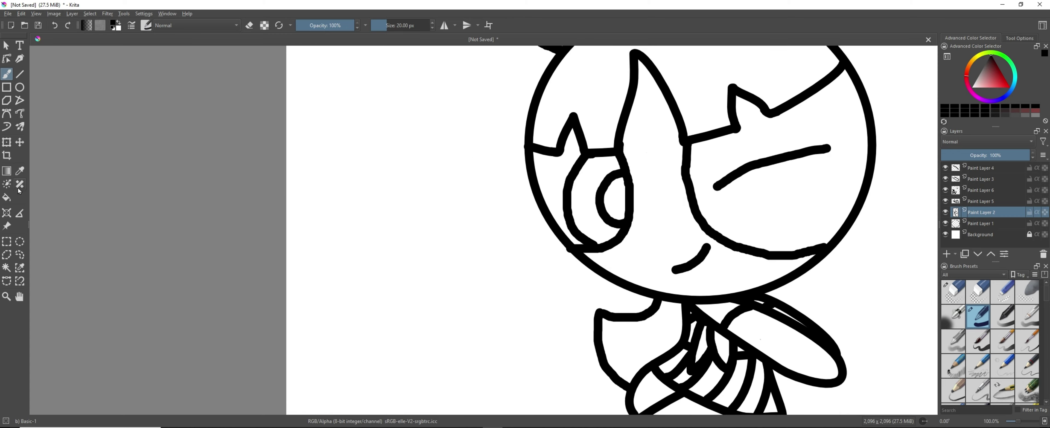
Select the left eye's iris and the shoe, and fill them with black using a 1000 px brush.
left_click(580, 200)
scroll(581, 199, "down", 1)
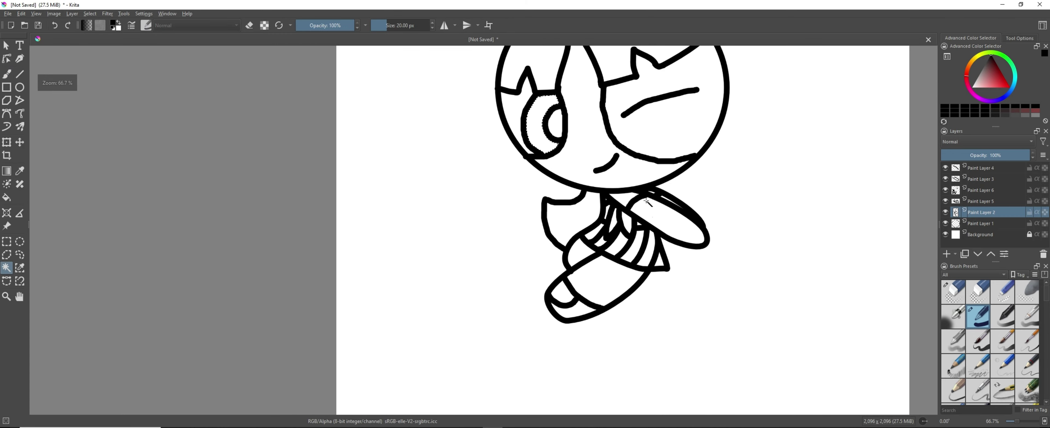
scroll(592, 260, "down", 2)
scroll(647, 240, "up", 1)
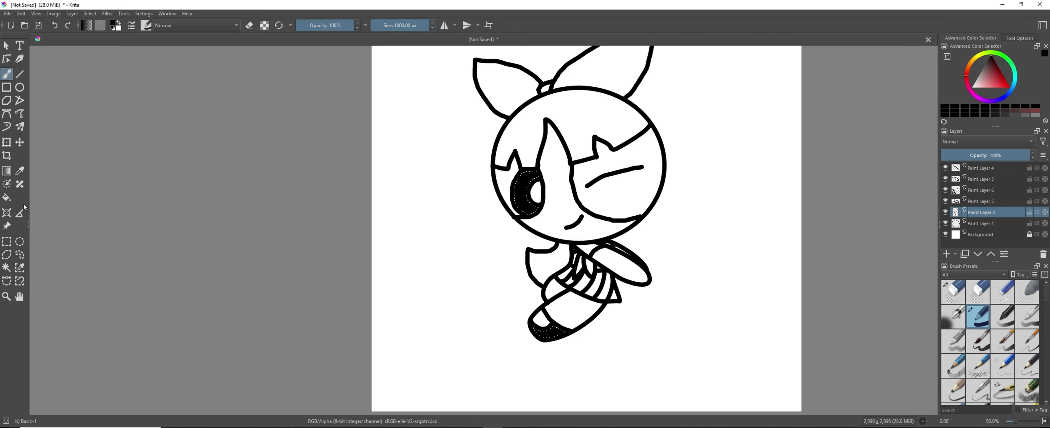
scroll(530, 241, "up", 2)
scroll(674, 239, "down", 2)
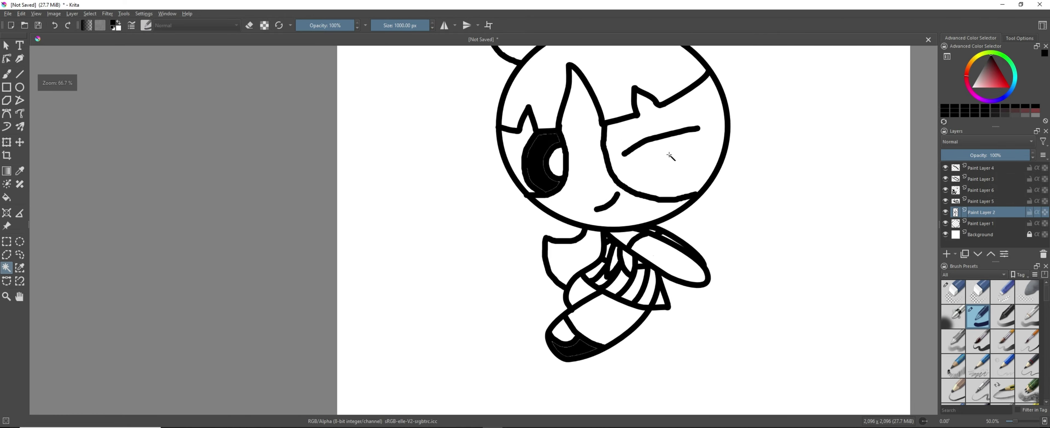
Merge all the paint layers down into Paint Layer 1.
scroll(662, 253, "up", 3)
scroll(777, 207, "down", 1)
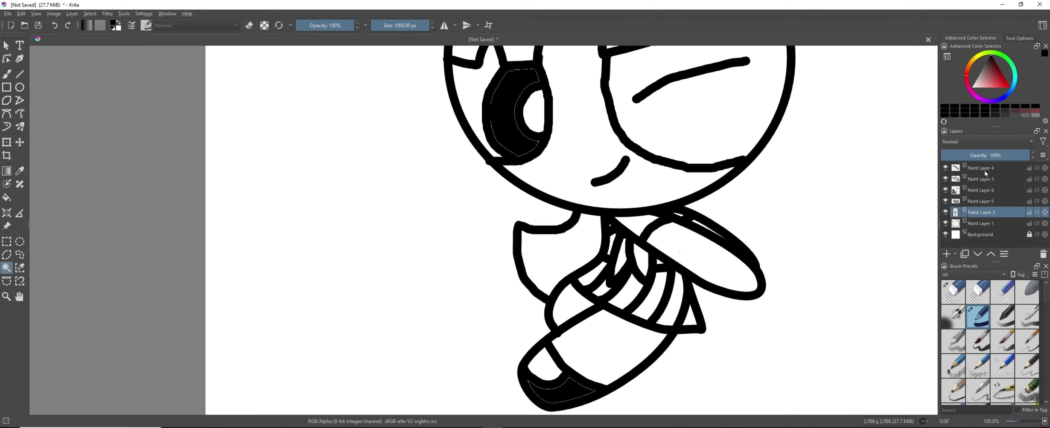
key("ctrl+e")
key("ctrl+e")
key("ctrl+e")
key("ctrl+e")
key("ctrl+e")
scroll(884, 110, "down", 1)
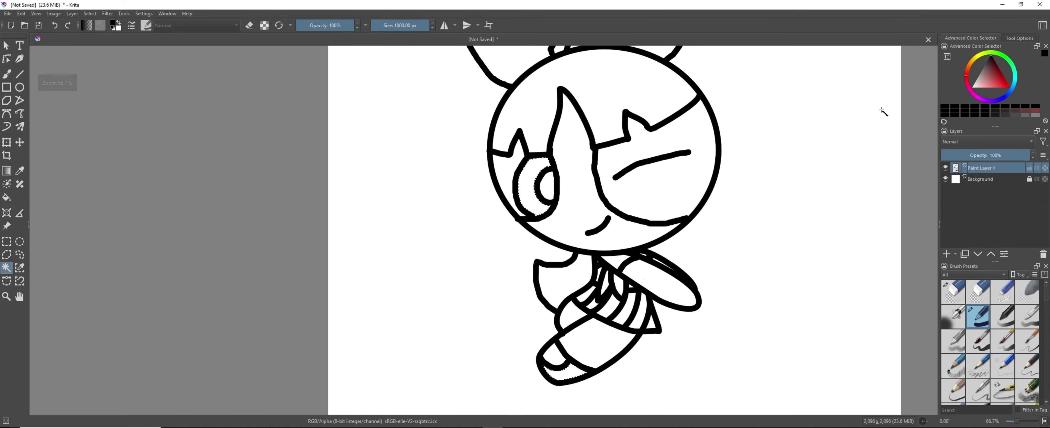
Paint the selected iris and shoe areas black on the merged layer.
key("b")
scroll(671, 302, "up", 2)
scroll(467, 172, "down", 1)
left_click(476, 122)
Select the face, the front arm and the sliver behind it, paint them light peach, and clear the selection.
right_click(600, 245)
left_click(586, 237)
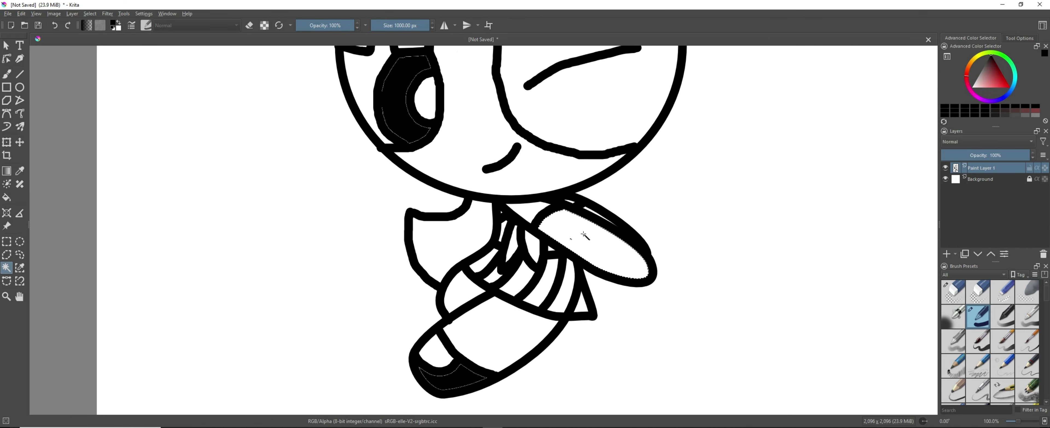
scroll(592, 212, "up", 5)
left_click(670, 277)
scroll(670, 279, "down", 6)
scroll(630, 299, "down", 1)
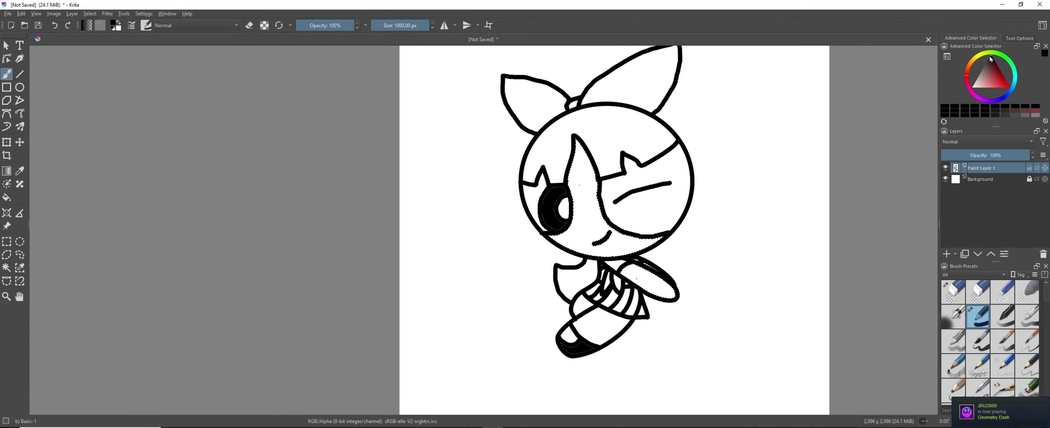
left_click_drag(636, 220, 544, 274)
key("ctrl+shift+a")
scroll(688, 261, "up", 3)
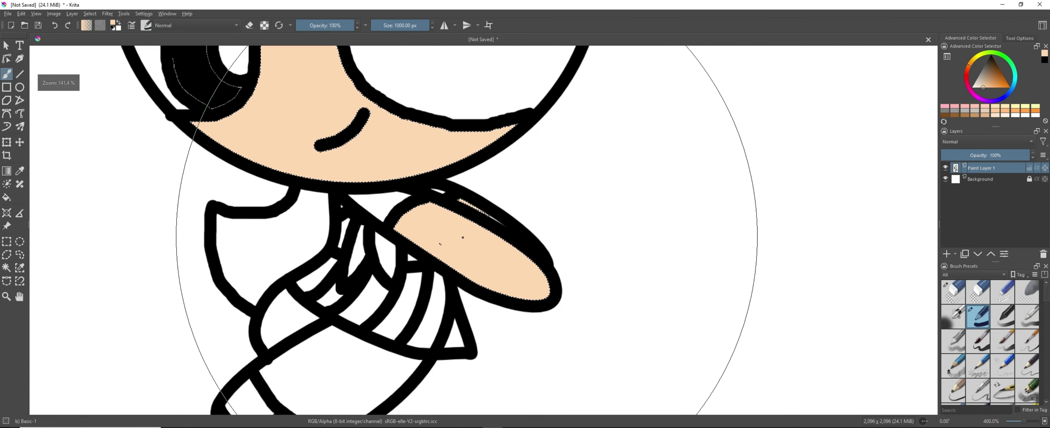
scroll(466, 237, "down", 1)
Select the hair on the head and the hair lock beside the body, and paint them lime green.
left_click(7, 267)
left_click(367, 203)
scroll(367, 202, "down", 4)
scroll(366, 179, "up", 3)
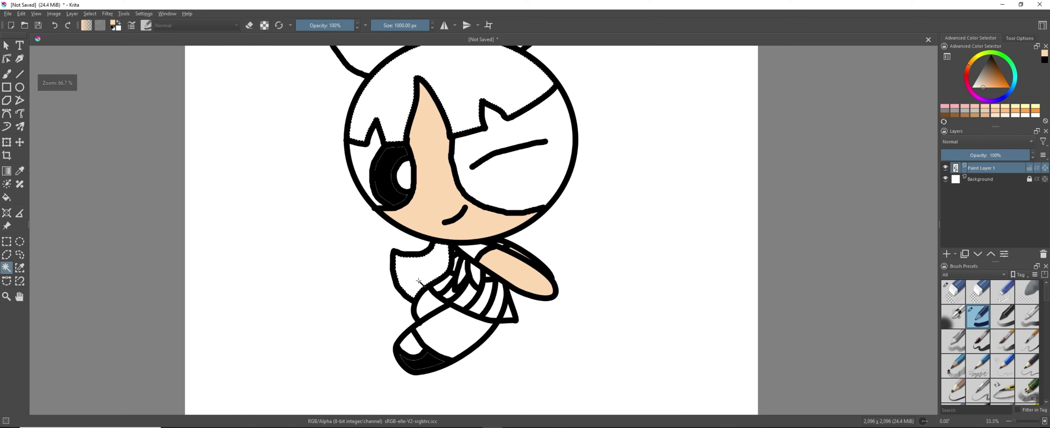
key("b")
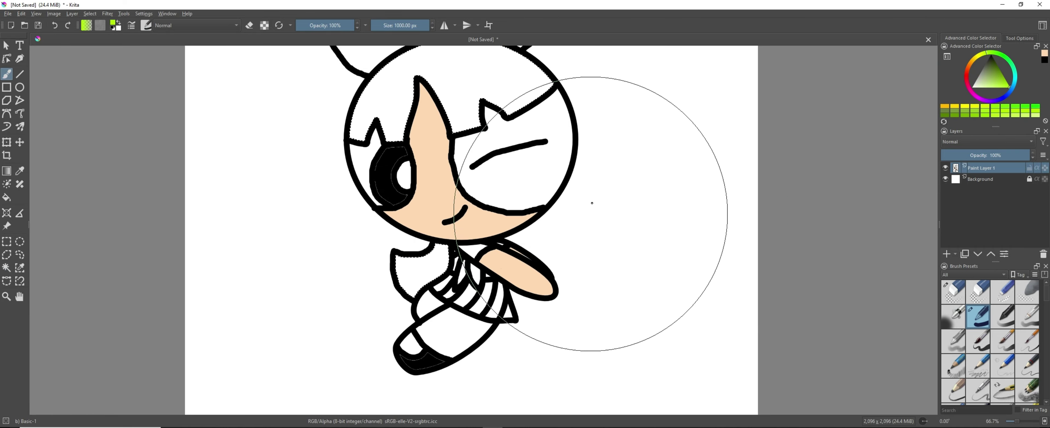
left_click_drag(620, 93, 276, 215)
scroll(468, 224, "down", 2)
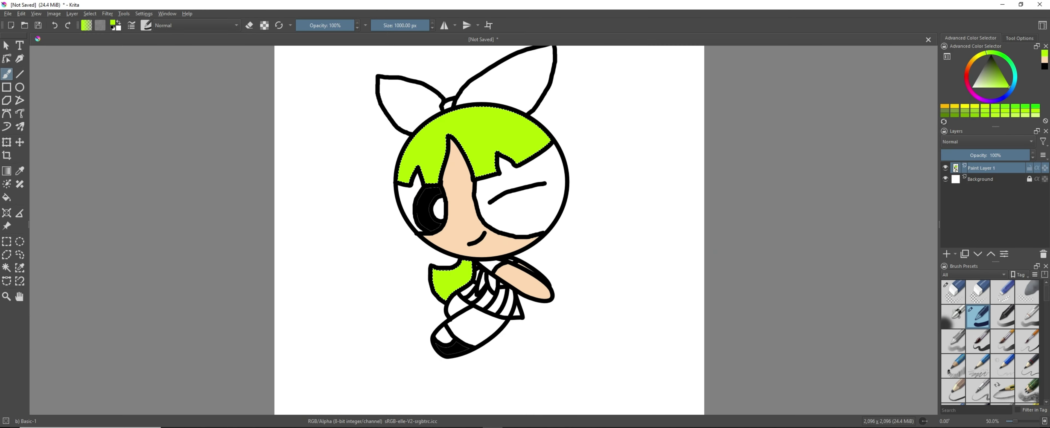
Select the large area around the closed eye, the ribbon pieces and the skirt stripes, and paint them bright yellow.
scroll(524, 226, "up", 3)
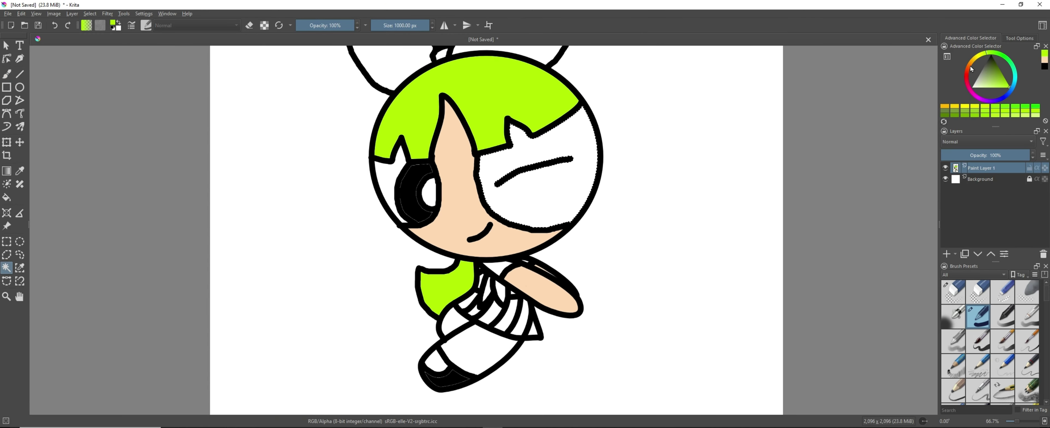
scroll(491, 282, "up", 4)
left_click(482, 325, "shift")
left_click(541, 300, "shift")
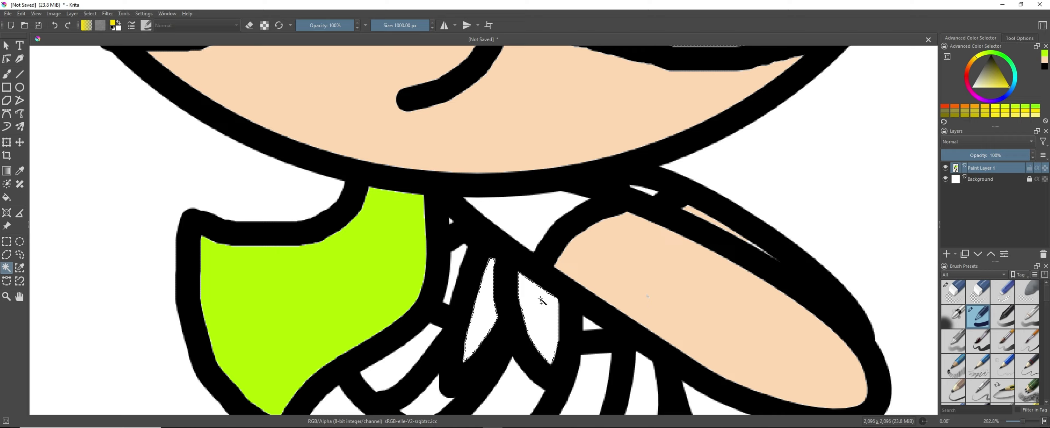
scroll(541, 300, "down", 4)
scroll(530, 326, "up", 4)
left_click(458, 243, "shift")
left_click(486, 285, "shift")
left_click(550, 294, "shift")
left_click(617, 313, "shift")
left_click(684, 315, "shift")
left_click(731, 364, "shift")
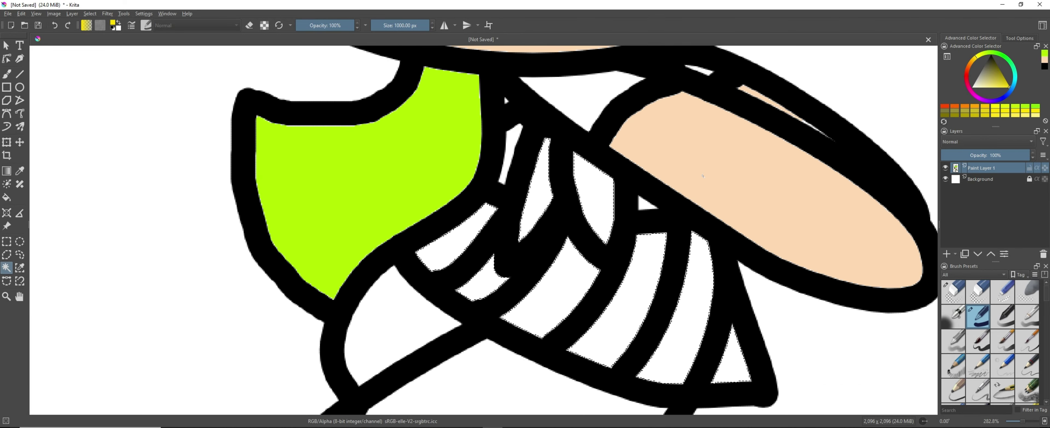
scroll(374, 177, "down", 6)
key("b")
left_click_drag(420, 122, 395, 187)
scroll(731, 115, "down", 2)
scroll(732, 115, "up", 5)
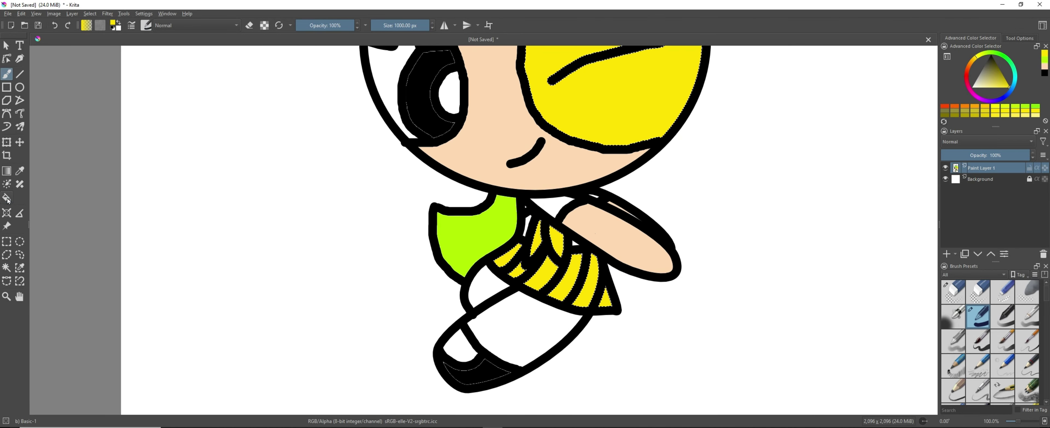
Select the chest gap and small slivers between the head, arm and skirt, and paint them pale yellow.
scroll(544, 187, "up", 4)
scroll(595, 257, "down", 6)
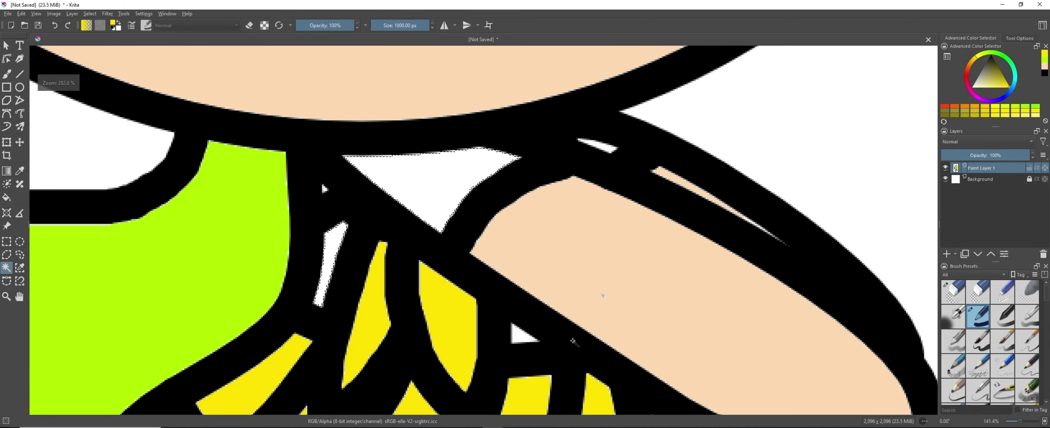
scroll(491, 151, "up", 5)
scroll(492, 152, "down", 4)
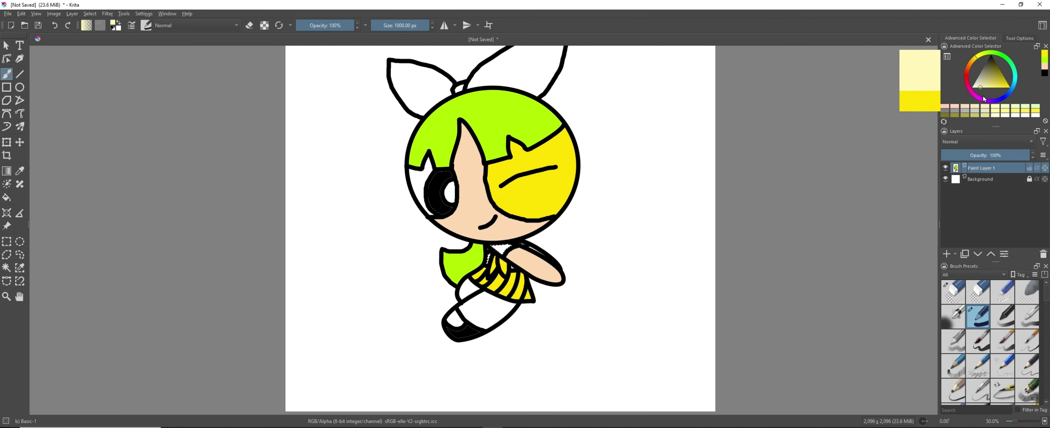
Select the bow's two loops and paint them bright yellow, undoing and repainting the first strokes.
left_click(6, 267)
scroll(446, 118, "up", 1)
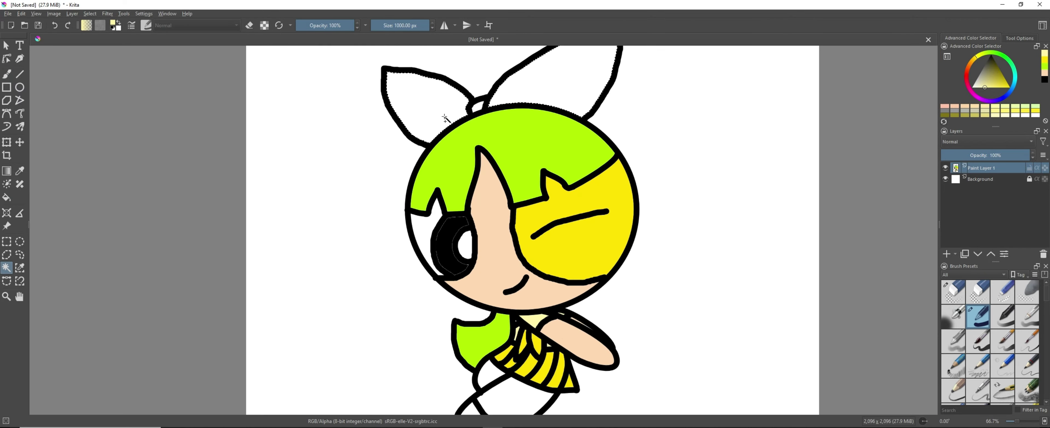
left_click(1044, 60)
left_click_drag(546, 77, 462, 70)
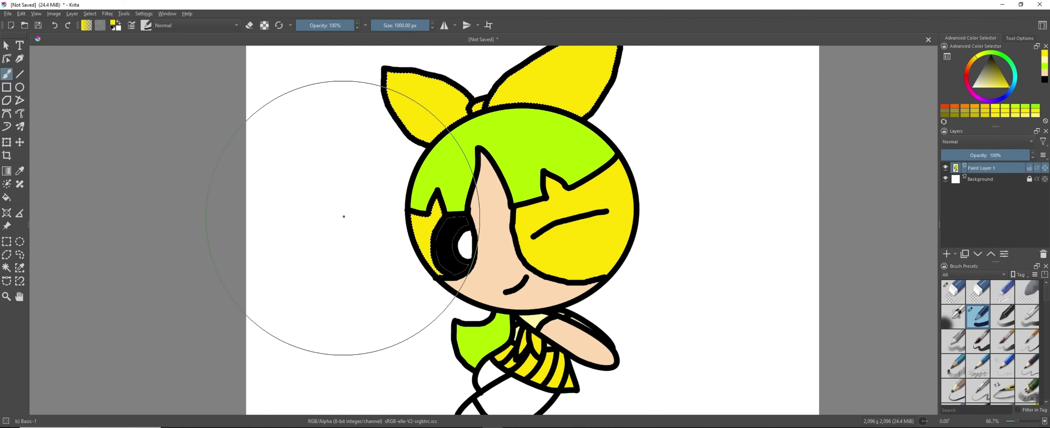
key("ctrl+z")
key("ctrl+z")
left_click_drag(421, 93, 437, 93)
Select the white of the open eye, paint it bright yellow around the iris with a smaller brush, and clear the selection.
left_click(7, 266)
scroll(404, 177, "up", 1)
left_click(428, 257)
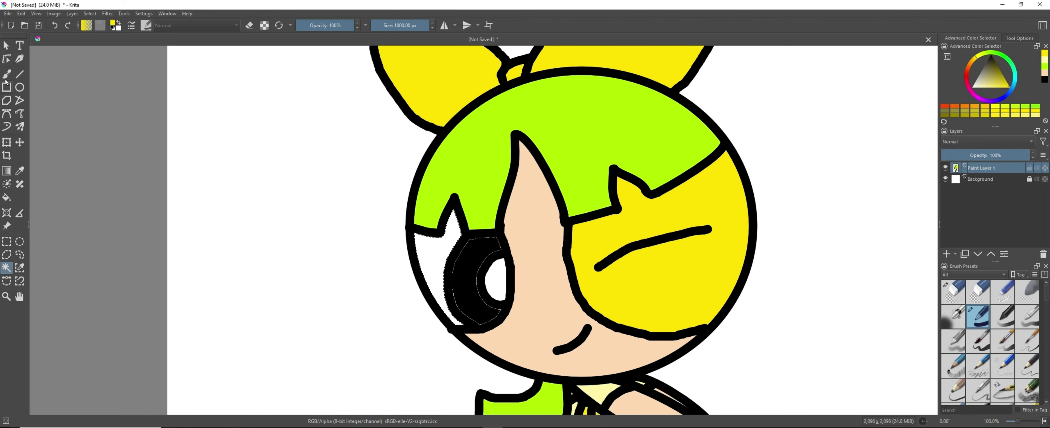
left_click_drag(629, 292, 694, 282)
key("ctrl+z")
scroll(579, 309, "up", 1)
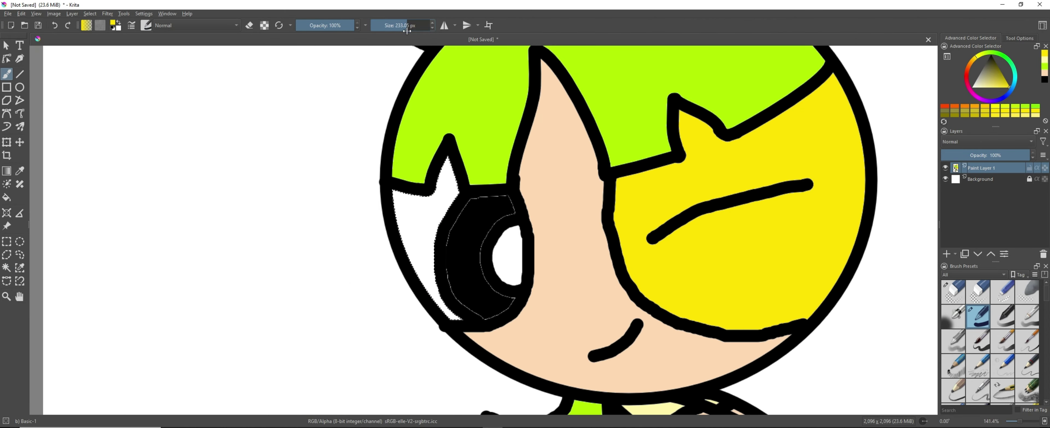
left_click_drag(406, 31, 404, 31)
left_click_drag(424, 244, 491, 319)
left_click_drag(452, 273, 527, 169)
scroll(531, 176, "down", 4)
left_click(19, 255)
right_click(417, 210)
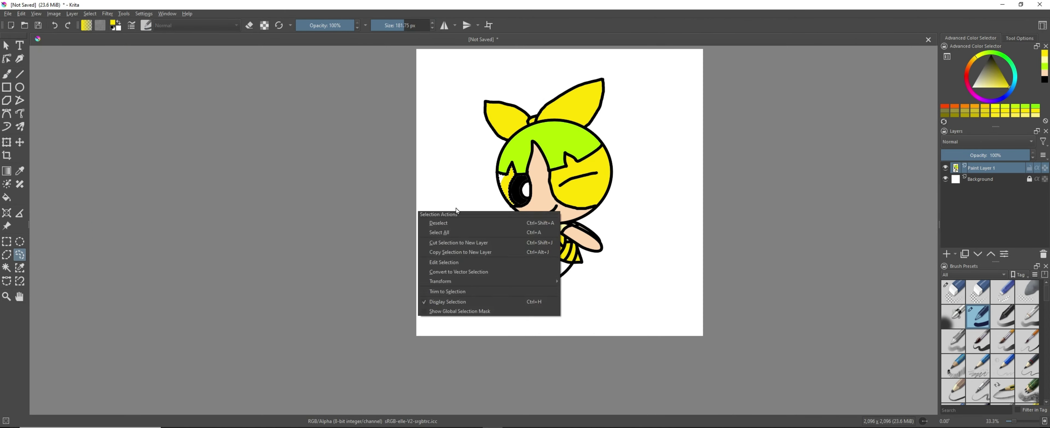
left_click(439, 222)
Pick white from the canvas and fill the large area of the front leg with it.
scroll(440, 223, "down", 2)
scroll(482, 301, "up", 5)
left_click(7, 197)
left_click(387, 354, "ctrl")
scroll(387, 366, "up", 1)
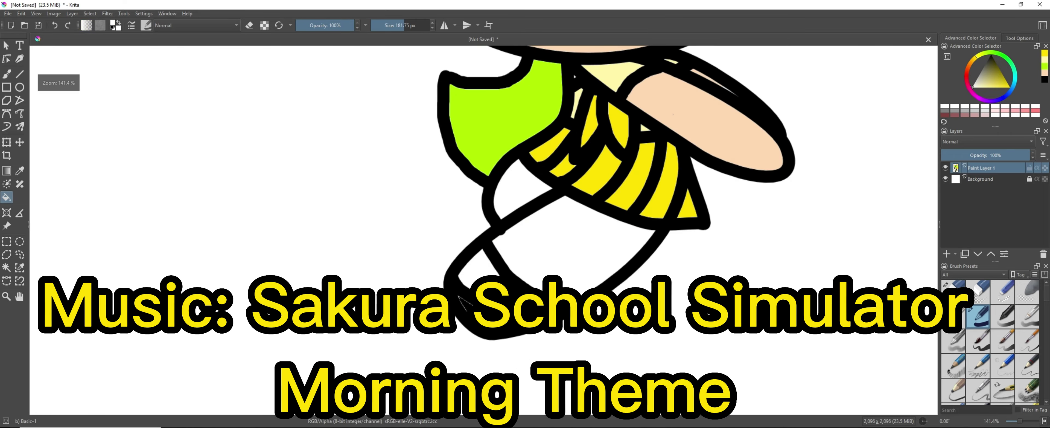
scroll(484, 292, "down", 5)
scroll(580, 187, "up", 2)
scroll(502, 329, "up", 3)
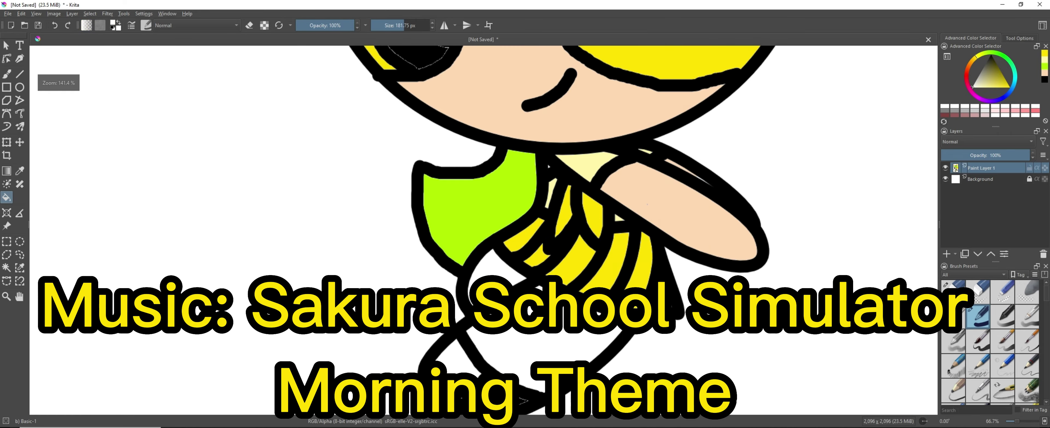
left_click(523, 343)
Hide the background layer and fill the remaining transparent leg area with white.
left_click(945, 179)
scroll(490, 326, "down", 2)
scroll(479, 147, "up", 3)
left_click(452, 207)
scroll(300, 135, "down", 6)
scroll(330, 159, "up", 4)
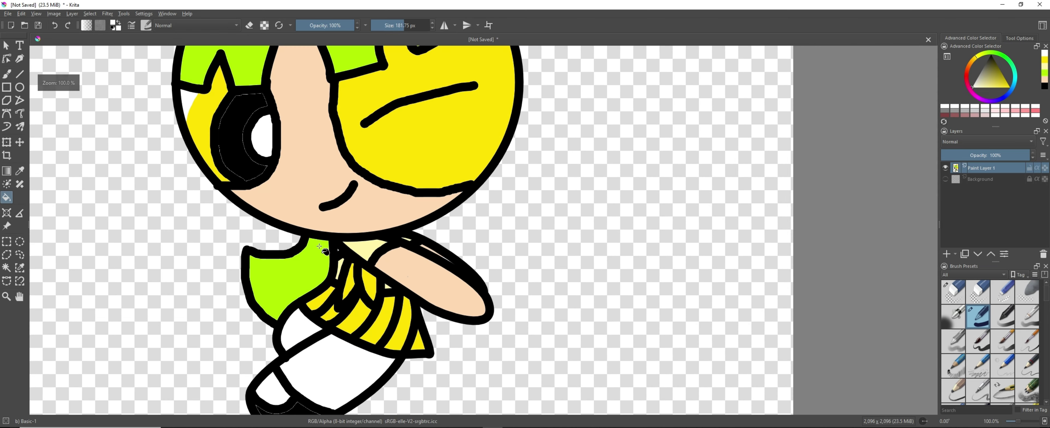
scroll(381, 270, "down", 4)
scroll(160, 217, "up", 1)
Show the background layer, remove it from the document, and duplicate Paint Layer 1.
left_click(945, 179)
right_click(986, 179)
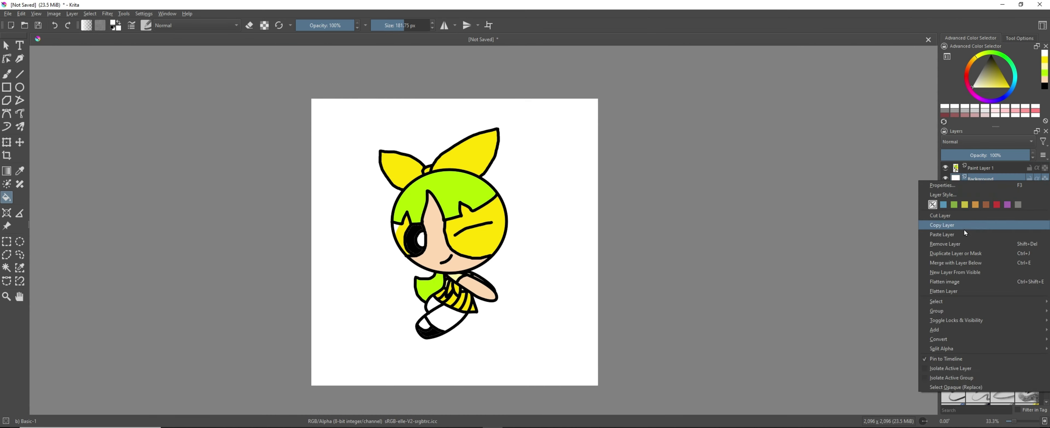
left_click(964, 229)
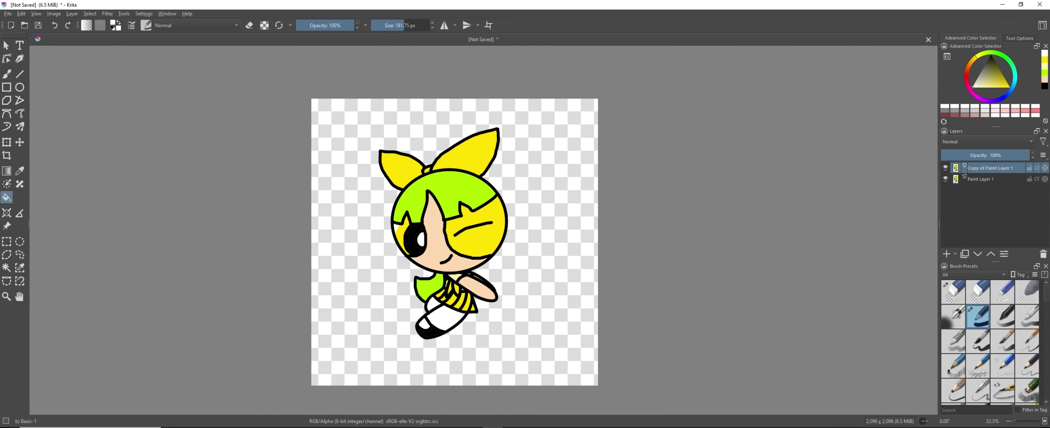
Shift the copied character layer slightly to the right of the original.
key("ctrl+t")
scroll(337, 280, "up", 2)
scroll(485, 243, "down", 1)
left_click_drag(481, 242, 488, 242)
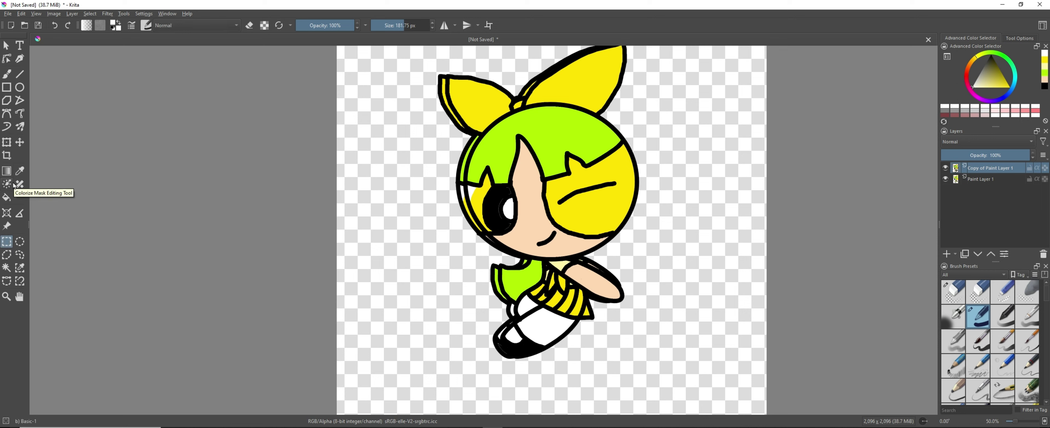
Try a colorize mask with broad black strokes on the copied layer and a move of Paint Layer 1, and reselect the copy.
left_click(161, 183)
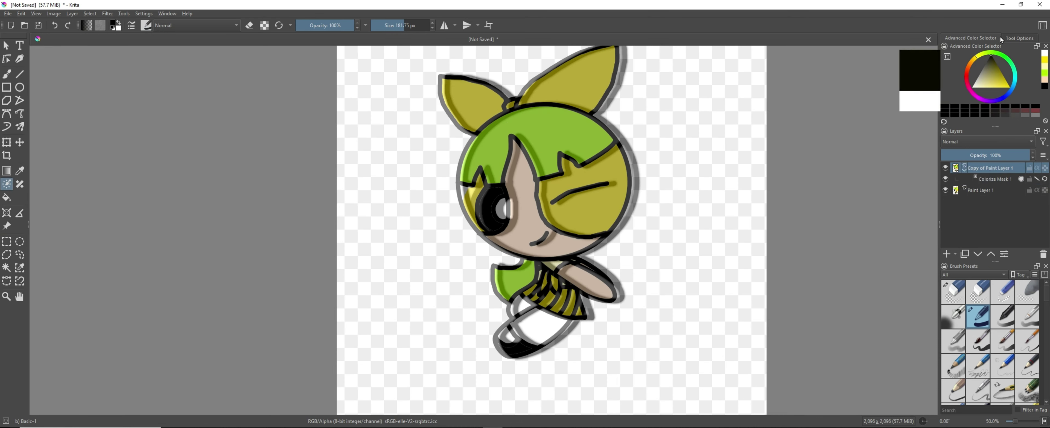
mouse_move(693, 81)
left_mouse_down()
mouse_move(346, 143)
mouse_move(520, 192)
mouse_move(483, 342)
left_mouse_up()
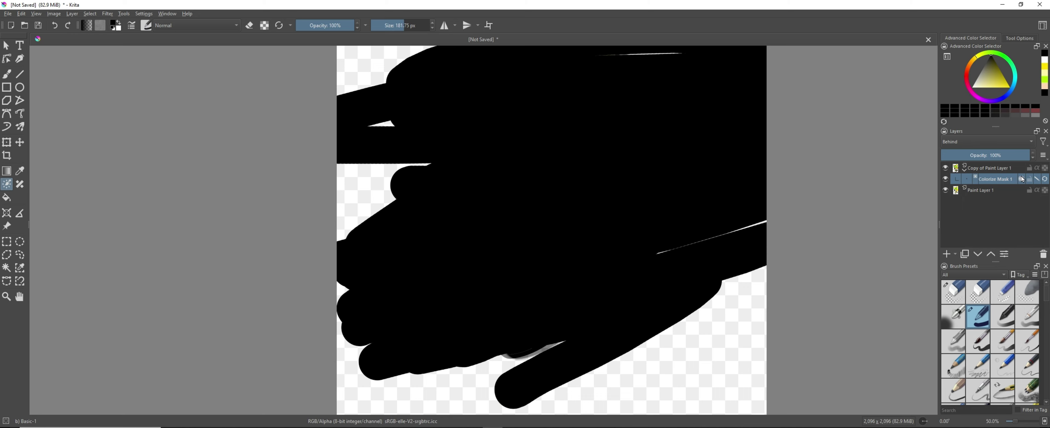
left_click(7, 141)
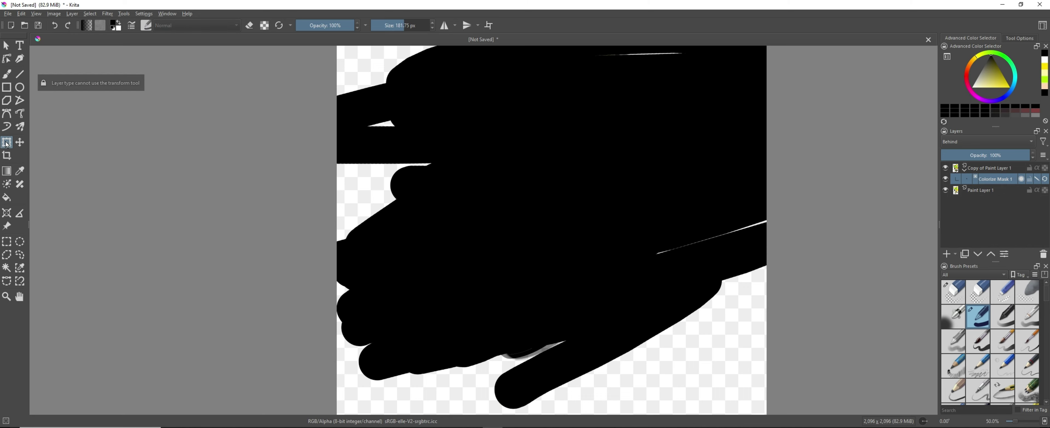
left_click(1002, 191)
left_click_drag(505, 291, 463, 375)
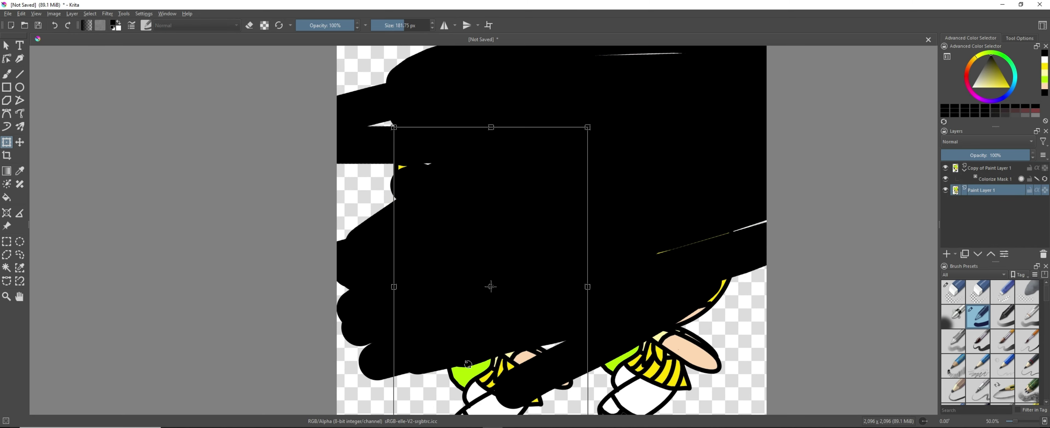
key("ctrl+z")
key("ctrl+z")
key("ctrl+z")
key("ctrl+z")
key("ctrl+z")
left_click(981, 168)
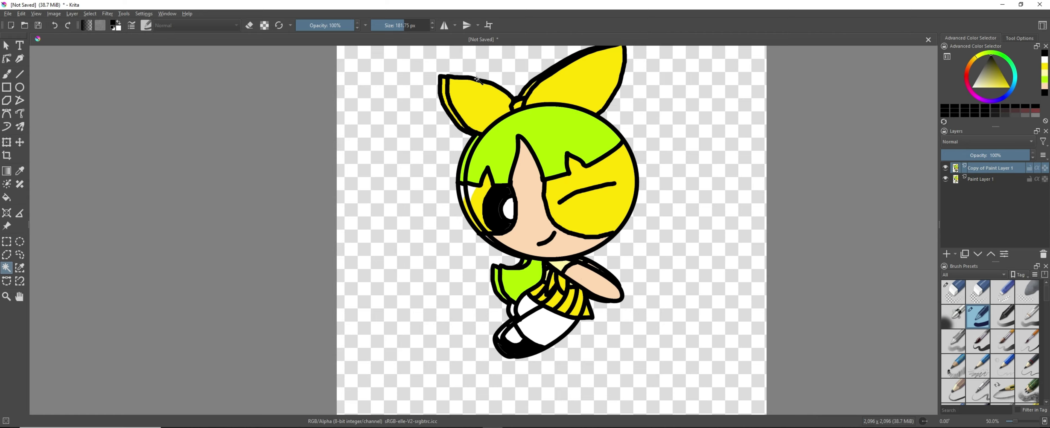
Switch to the browser window with the YouTube video.
scroll(518, 181, "up", 1)
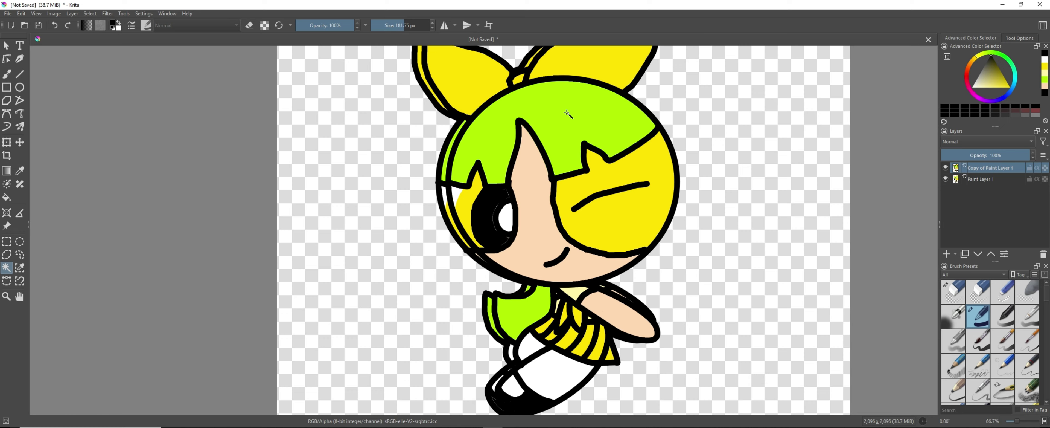
scroll(819, 220, "down", 2)
scroll(819, 220, "up", 1)
left_click(493, 426)
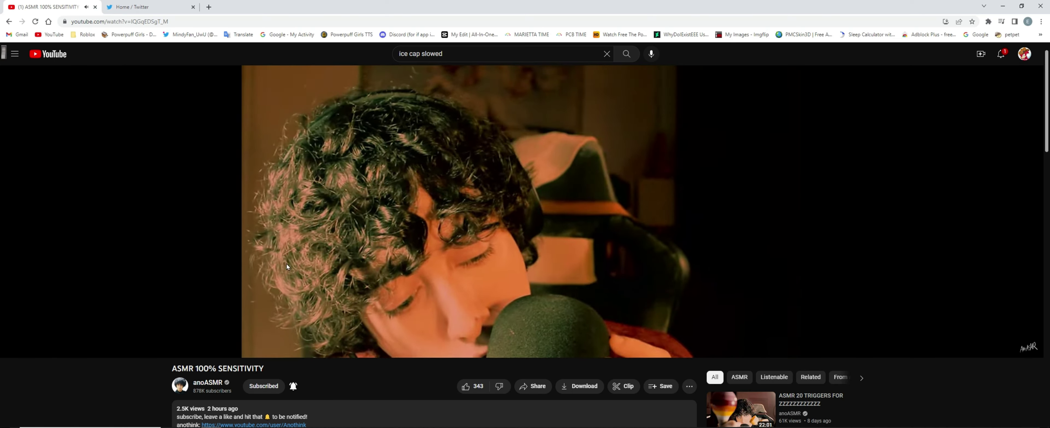